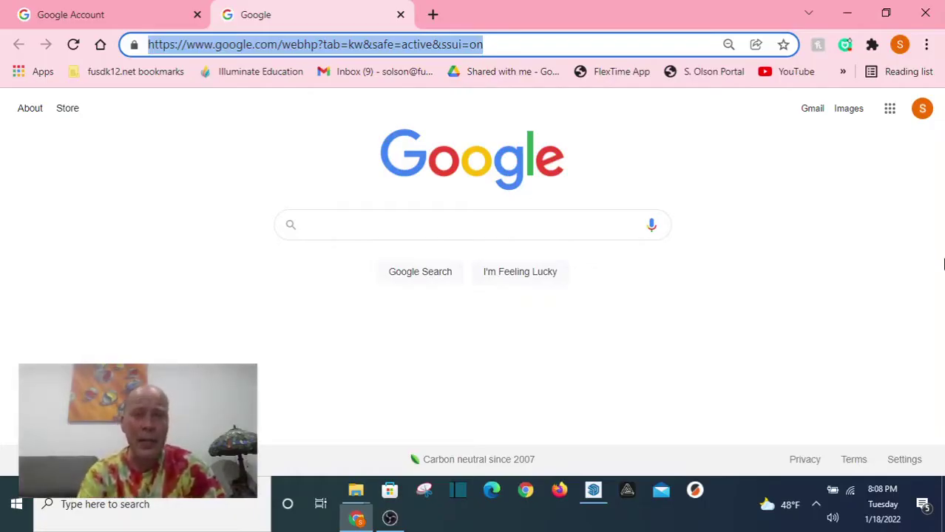
# Launch SketchUp for Schools from the Google apps grid and return to its new tab
pyautogui.click(887, 111)
pyautogui.scroll(-1, 846, 251)
pyautogui.scroll(-5, 858, 263)
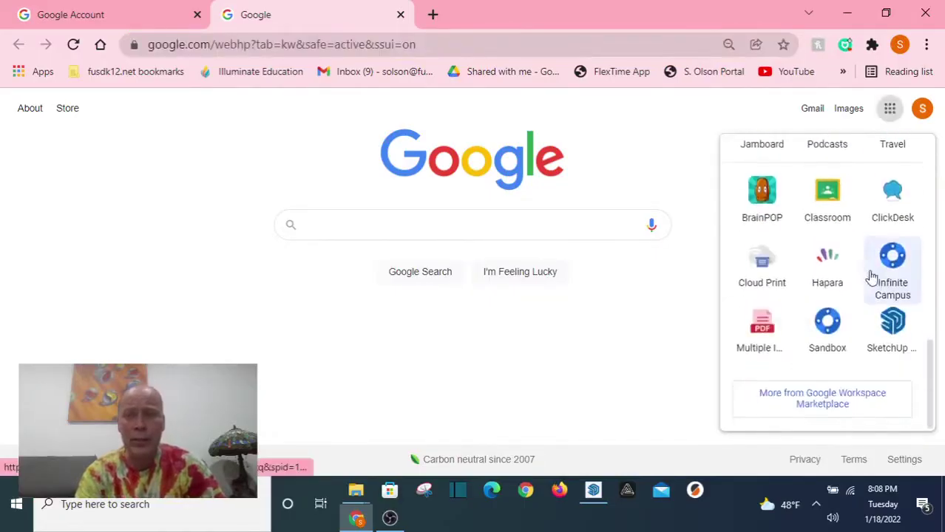
pyautogui.click(892, 329)
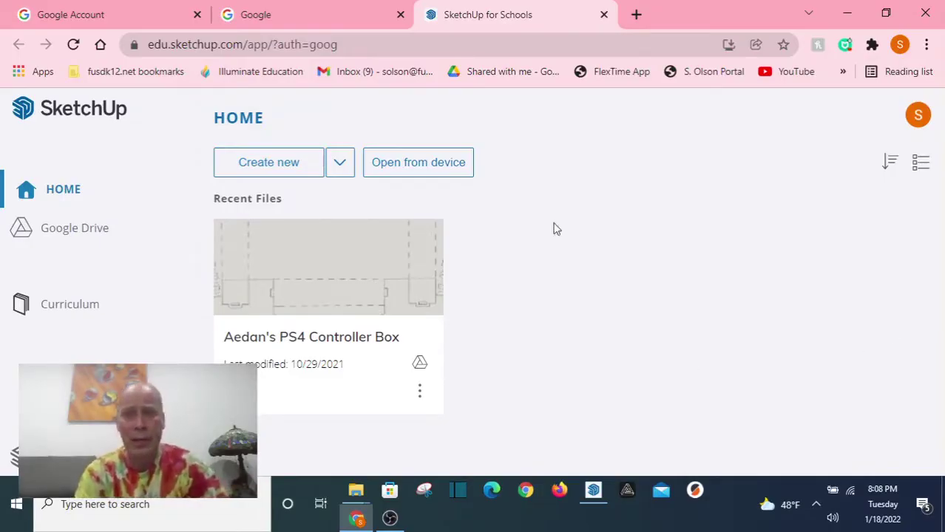
pyautogui.click(264, 22)
pyautogui.click(889, 111)
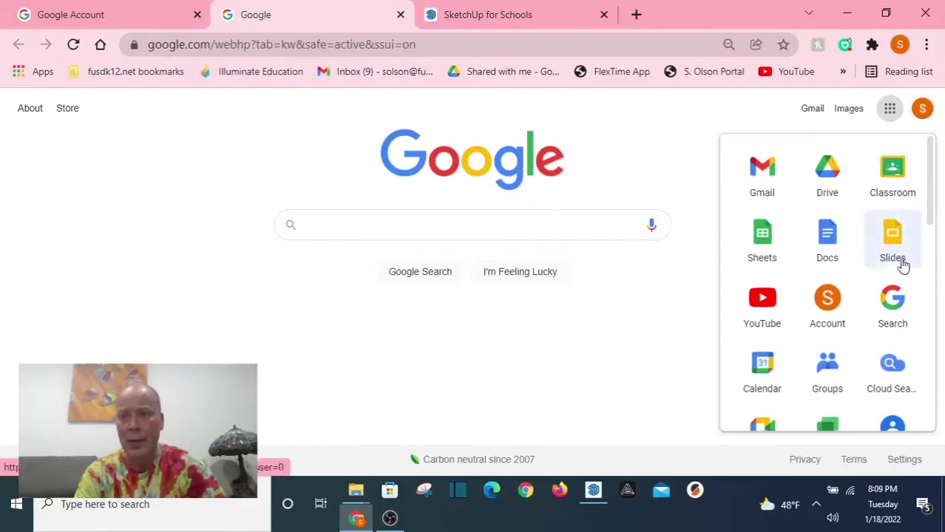
pyautogui.scroll(-8, 894, 281)
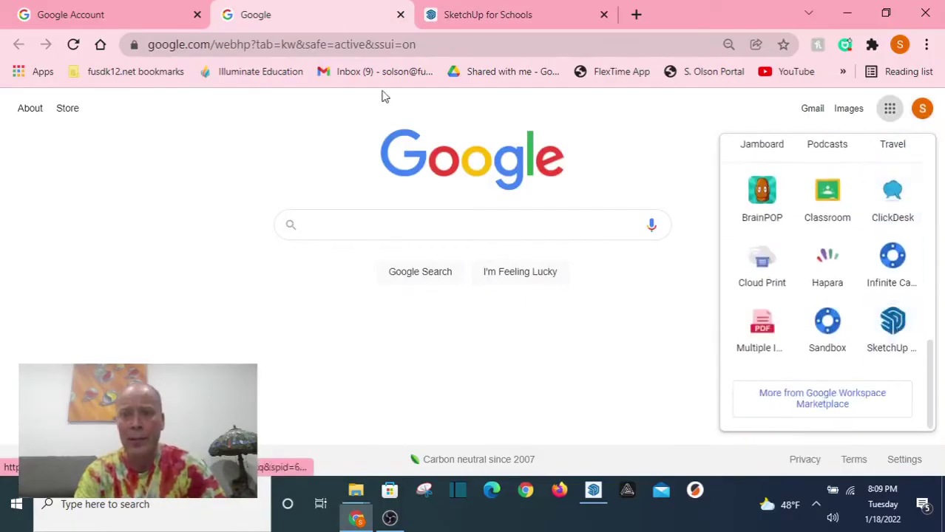
pyautogui.click(487, 17)
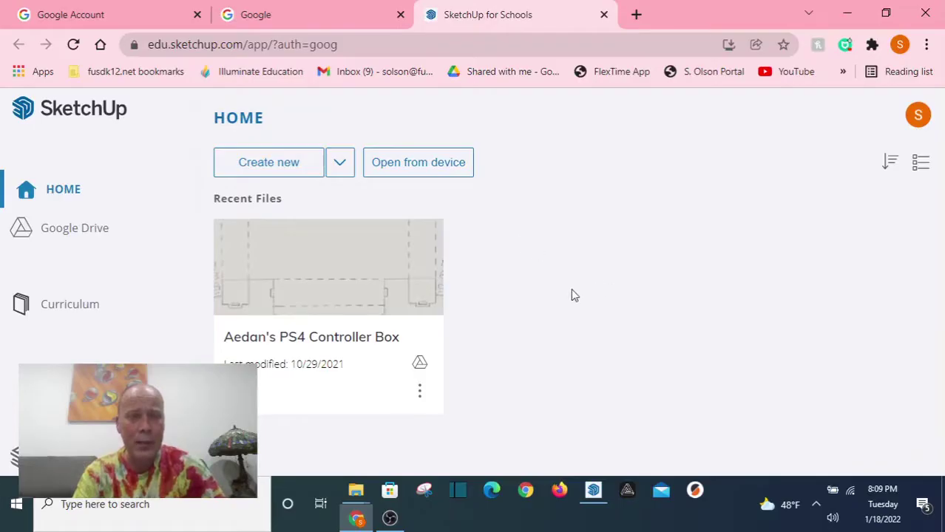
# Start a new Decimal - Inches model and delete the default person figure
pyautogui.click(339, 164)
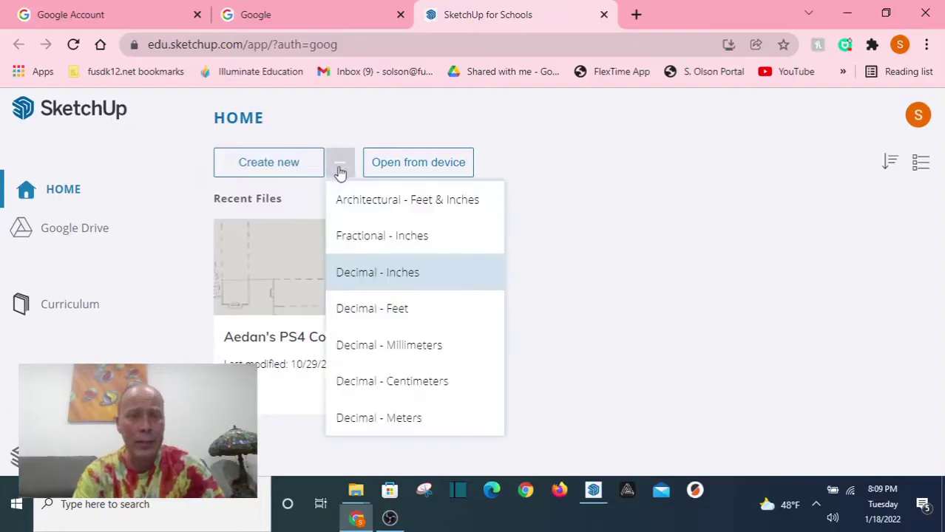
pyautogui.click(408, 277)
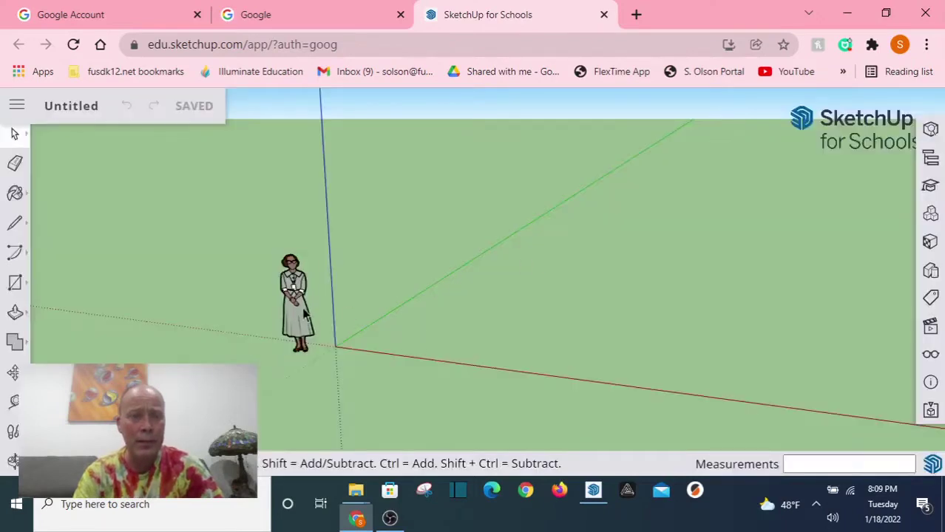
pyautogui.click(304, 314)
pyautogui.press('Delete')
pyautogui.moveTo(303, 314); pyautogui.dragTo(62, 294, button='middle')
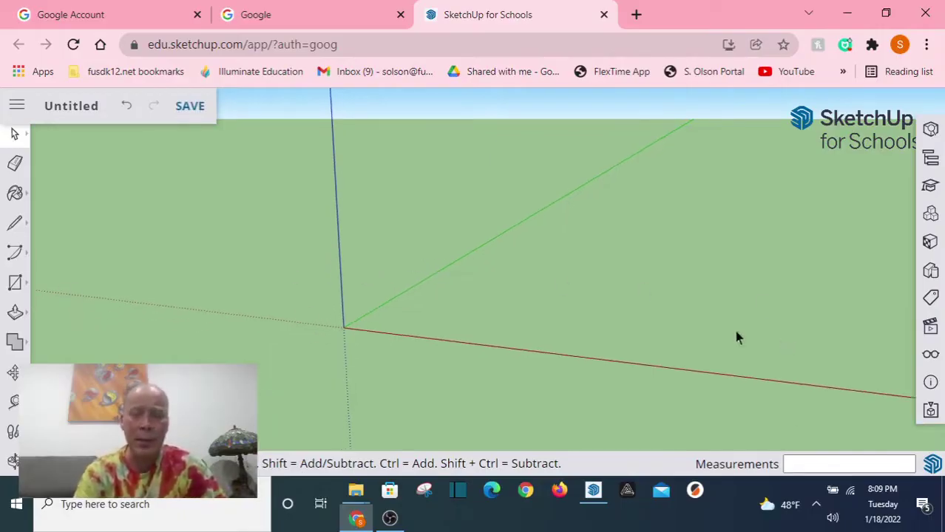
pyautogui.scroll(3, 731, 336)
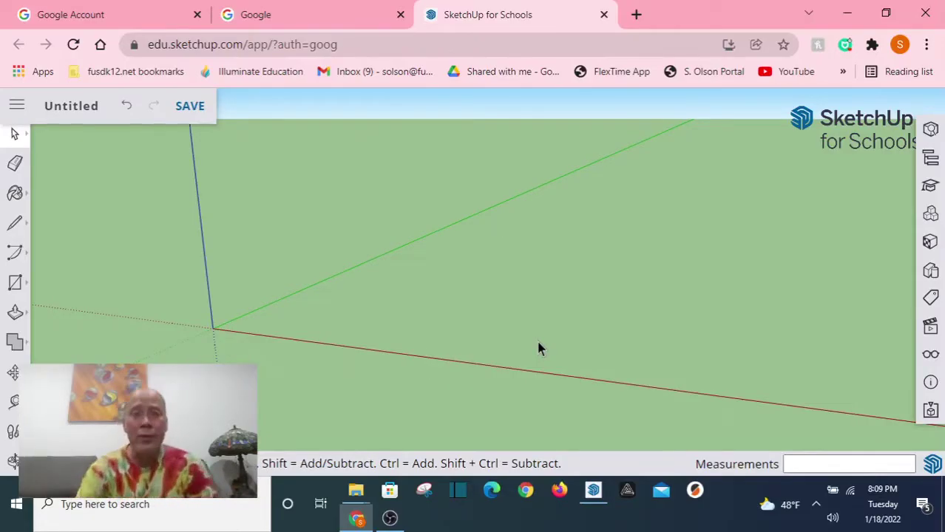
pyautogui.moveTo(462, 359); pyautogui.dragTo(445, 337, button='middle')
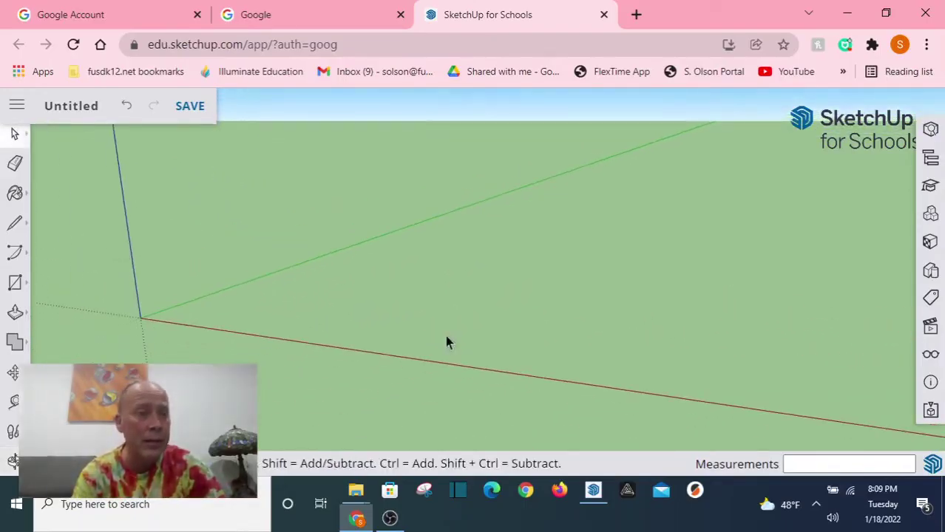
# Draw a 5 by 15 rectangle on the ground plane
pyautogui.click(15, 285)
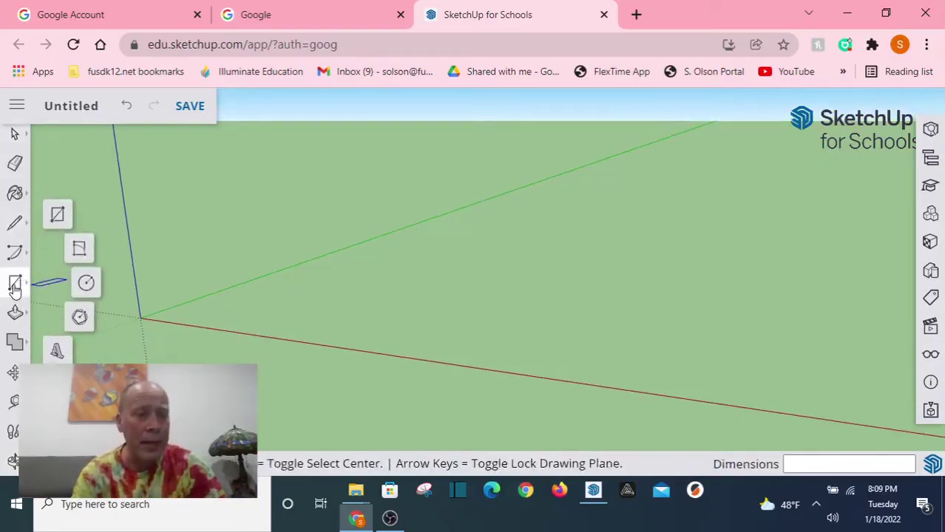
pyautogui.click(264, 296)
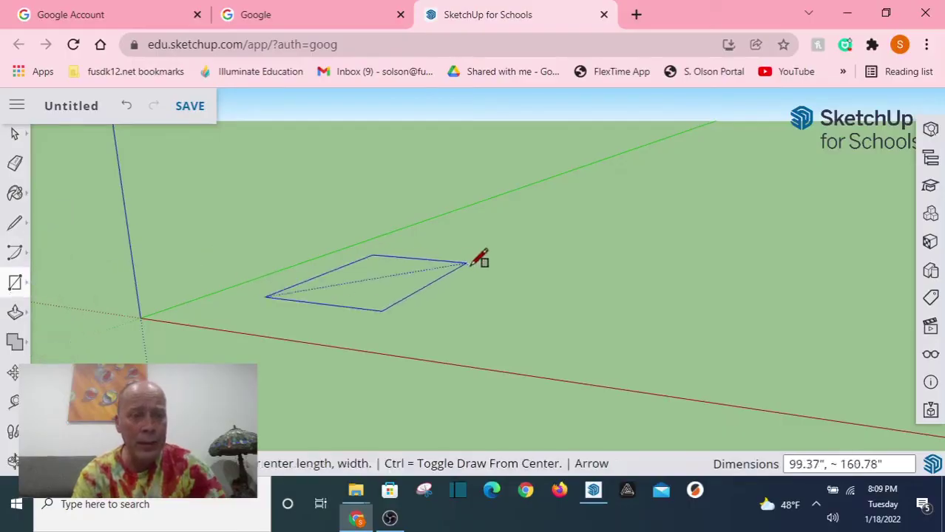
pyautogui.click(490, 250)
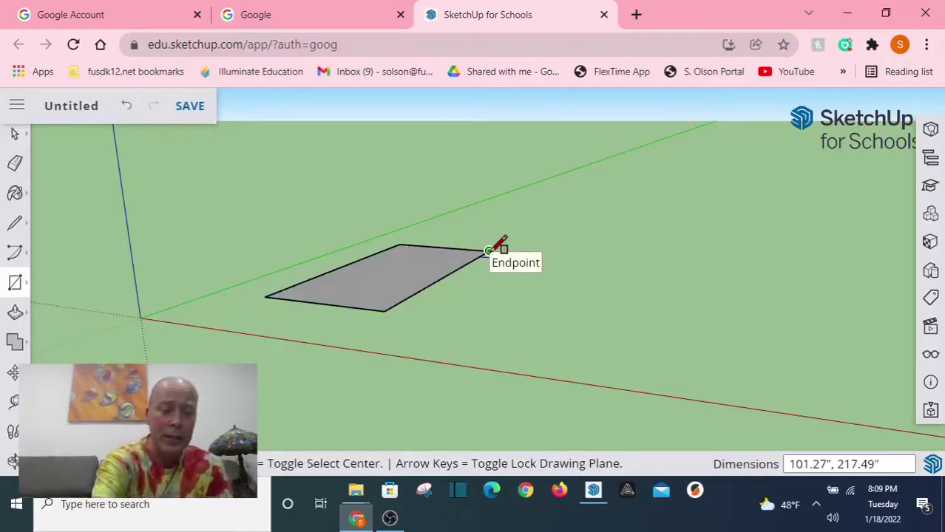
pyautogui.write('5,15')
pyautogui.press('Return')
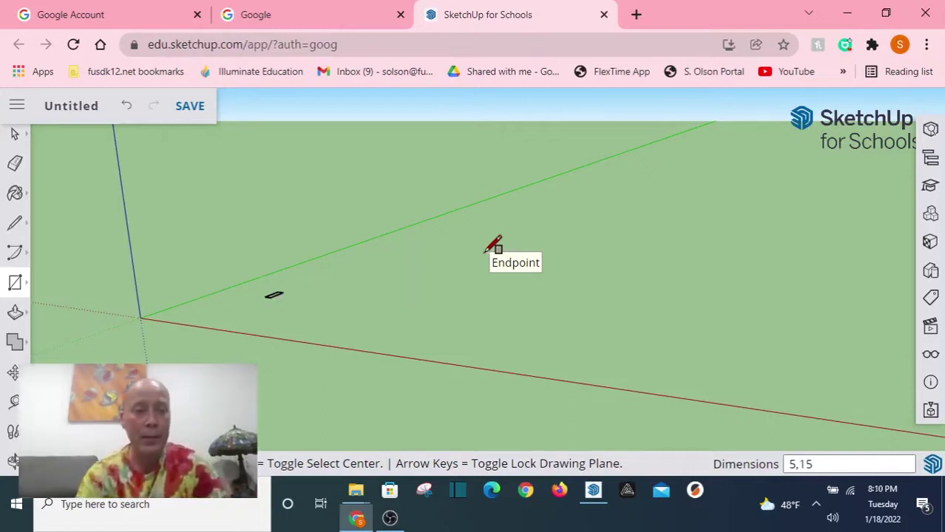
pyautogui.scroll(5, 275, 293)
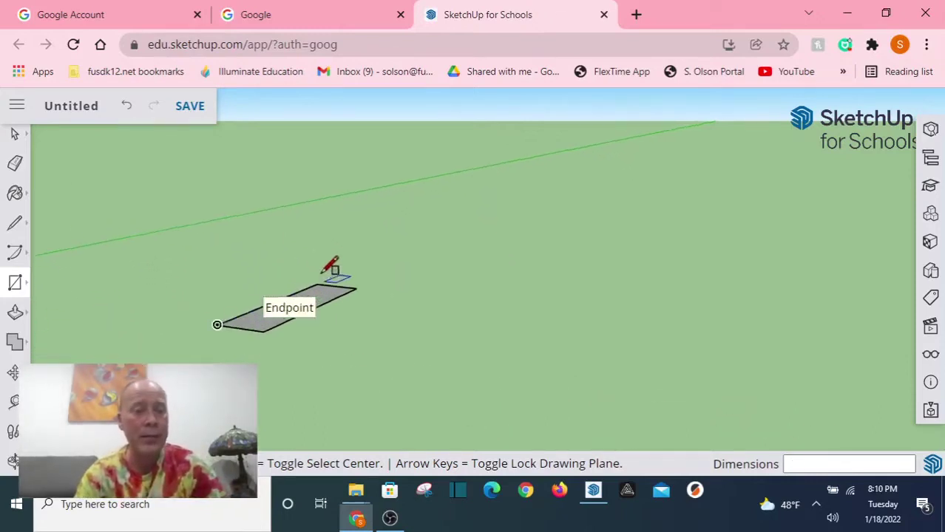
pyautogui.moveTo(376, 282); pyautogui.dragTo(272, 319, button='middle')
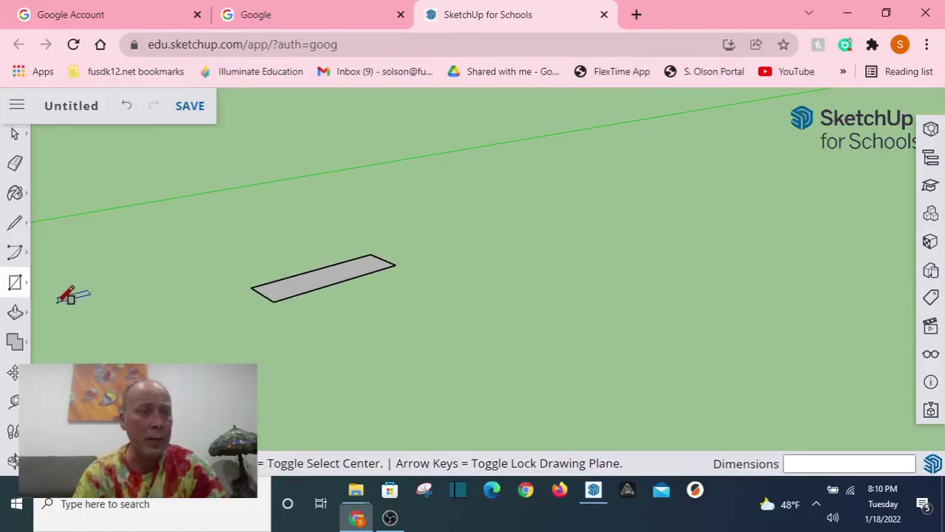
# Push/Pull the rectangle up into a 0.75" thick slab
pyautogui.click(15, 312)
pyautogui.click(57, 280)
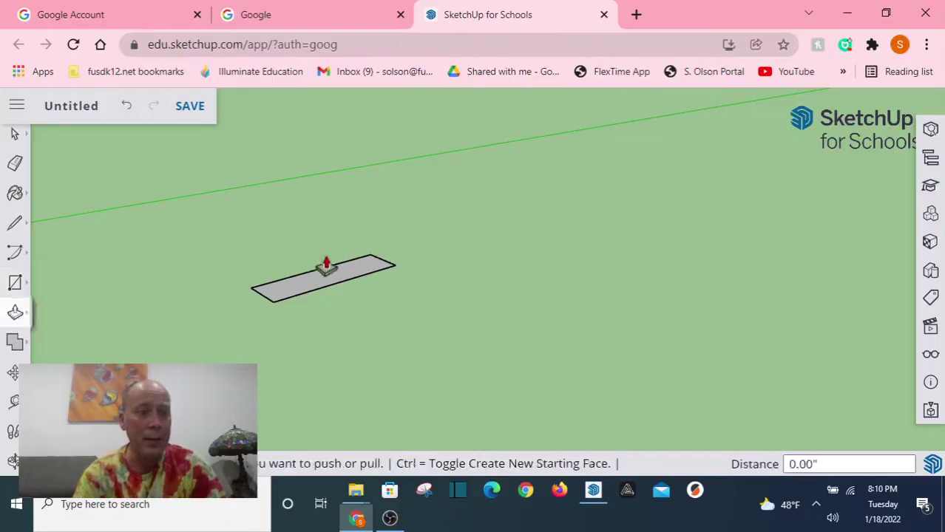
pyautogui.click(318, 275)
pyautogui.write('.75')
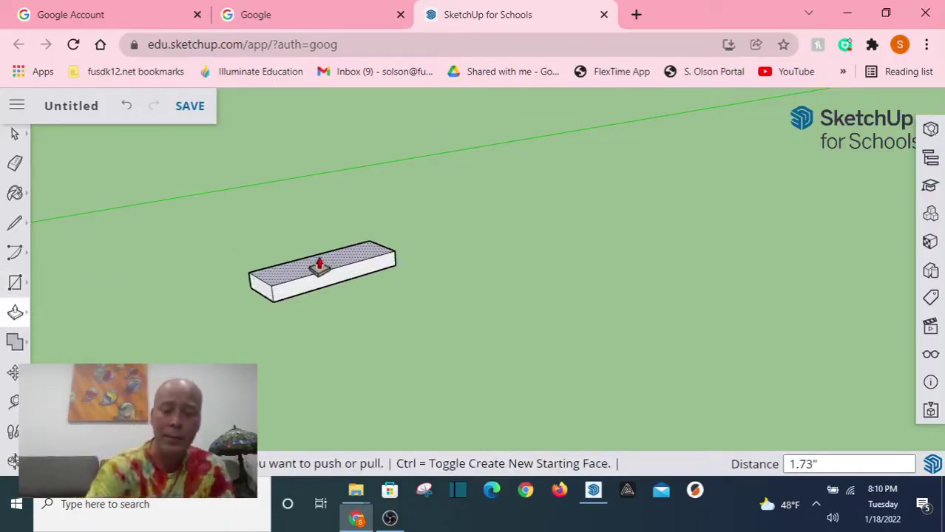
pyautogui.press('Return')
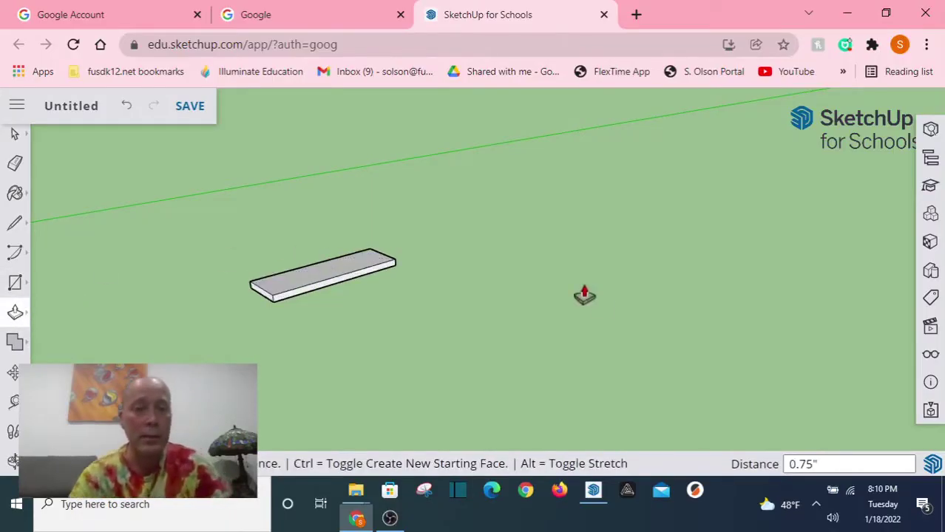
pyautogui.scroll(5, 333, 244)
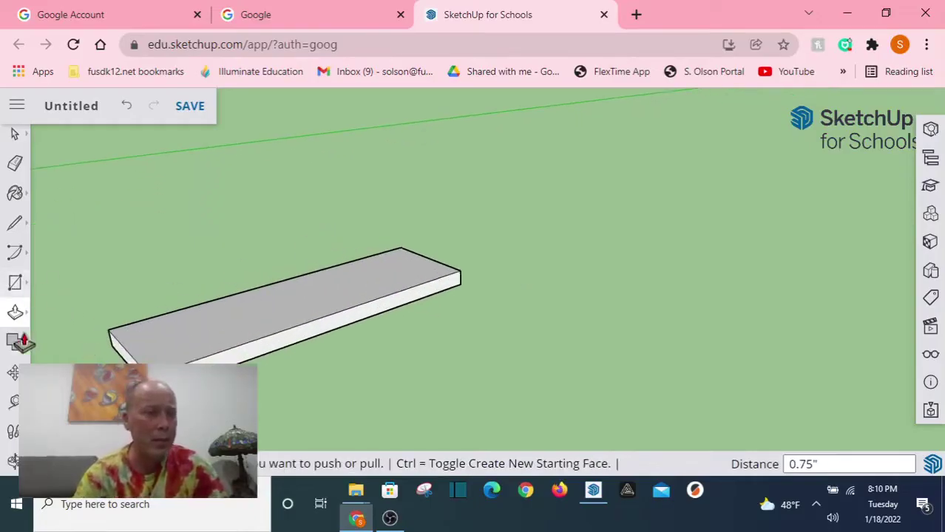
pyautogui.scroll(-2, 381, 204)
pyautogui.scroll(1, 230, 280)
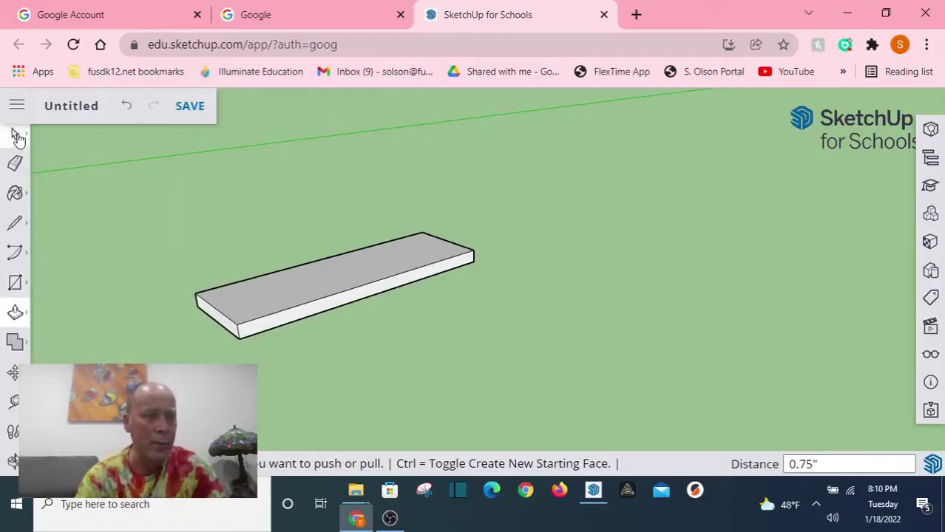
# Place Tape Measure guides 0.75" in from the slab's end and 0.75" down its edge
pyautogui.click(13, 405)
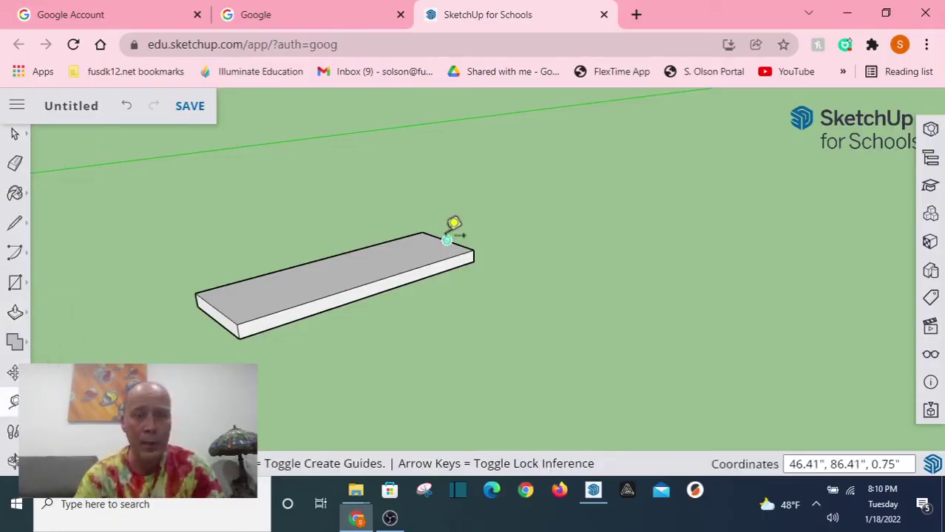
pyautogui.click(448, 243)
pyautogui.write('.75')
pyautogui.press('Return')
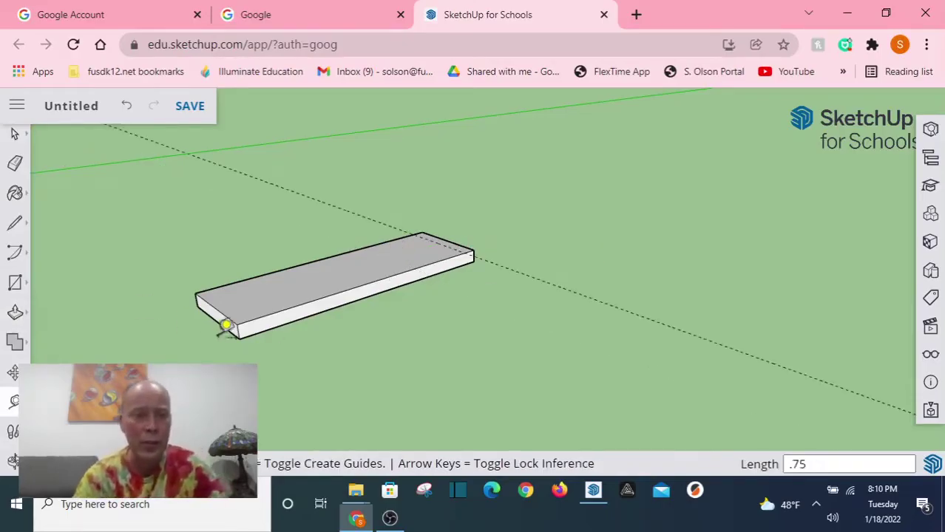
pyautogui.scroll(5, 240, 326)
pyautogui.click(172, 266)
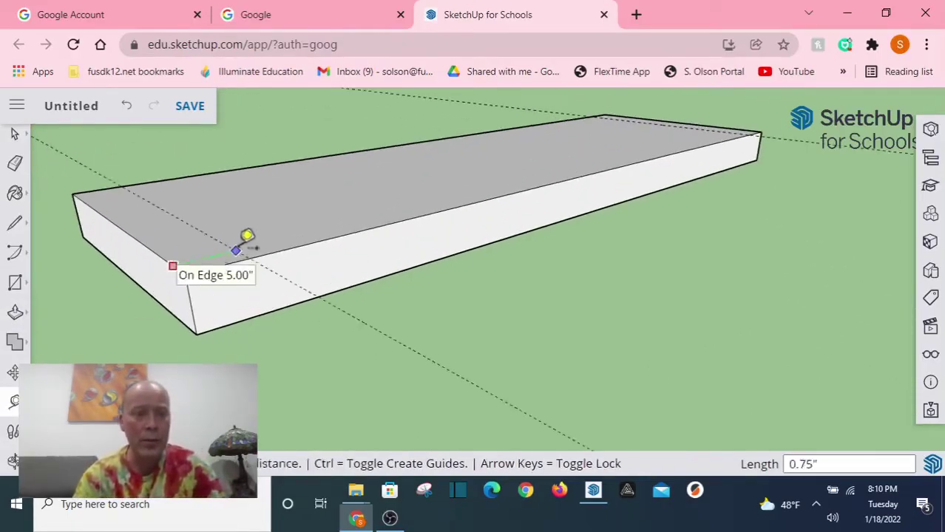
pyautogui.write('.75')
pyautogui.press('Return')
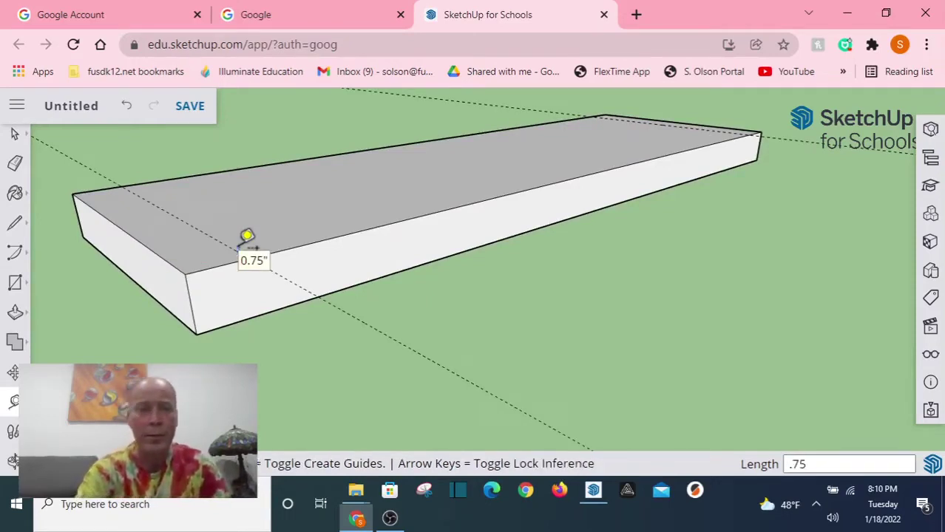
# Draw a quarter-round arc from the top edge guide to the bottom corner
pyautogui.click(24, 257)
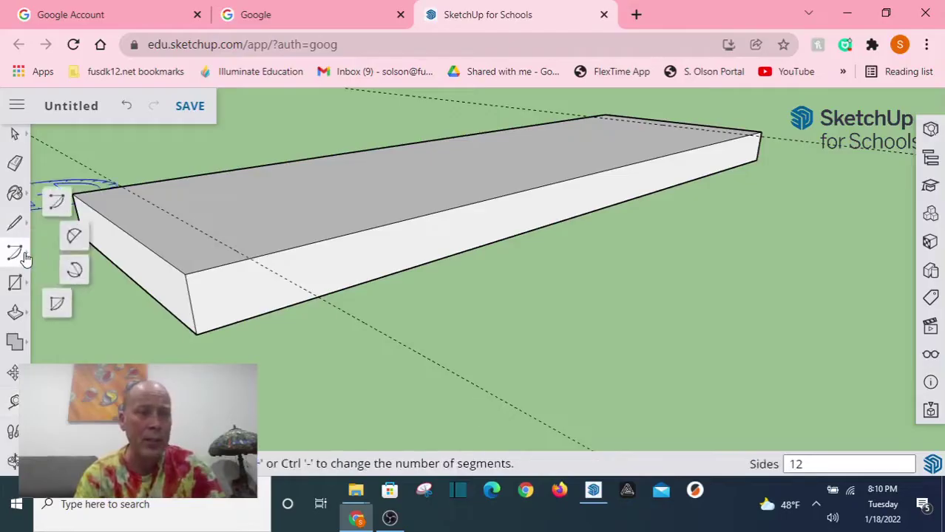
pyautogui.click(249, 259)
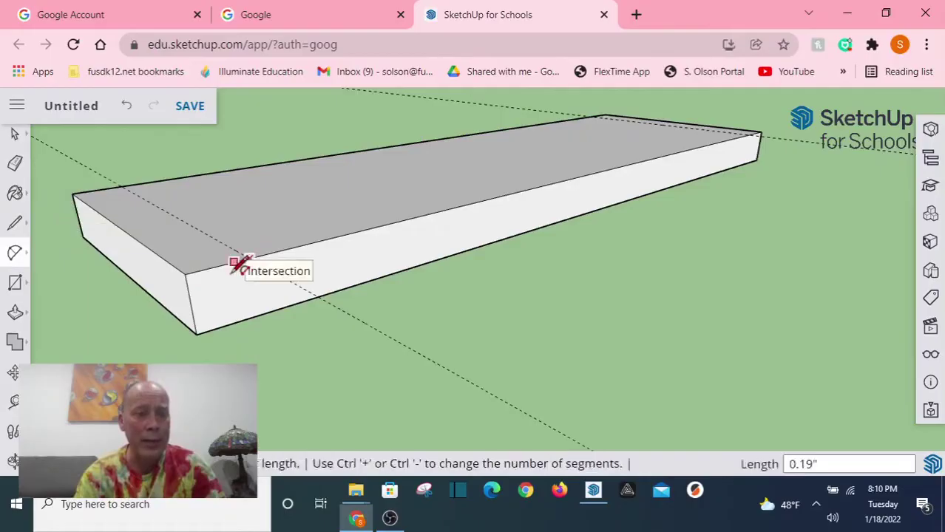
pyautogui.click(196, 333)
pyautogui.click(183, 314)
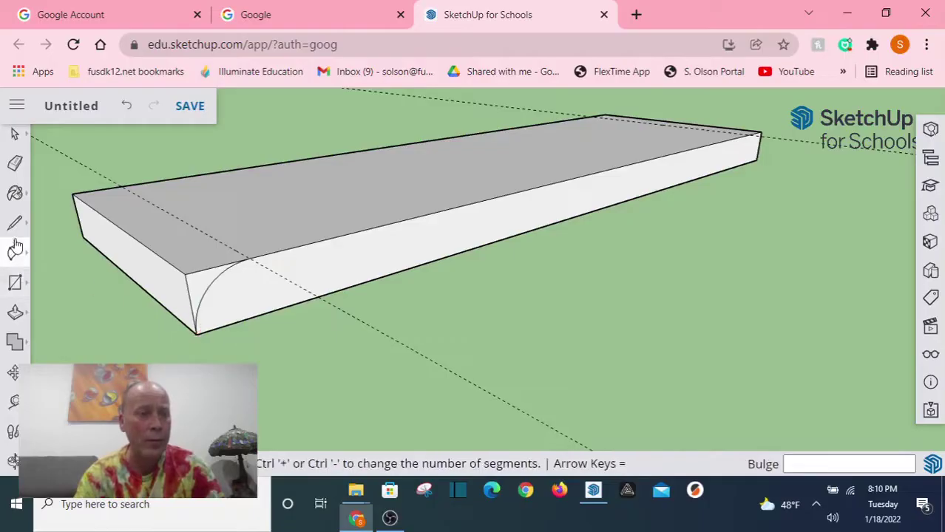
# Push away the corner sliver outside the arc to round the slab's end
pyautogui.click(16, 312)
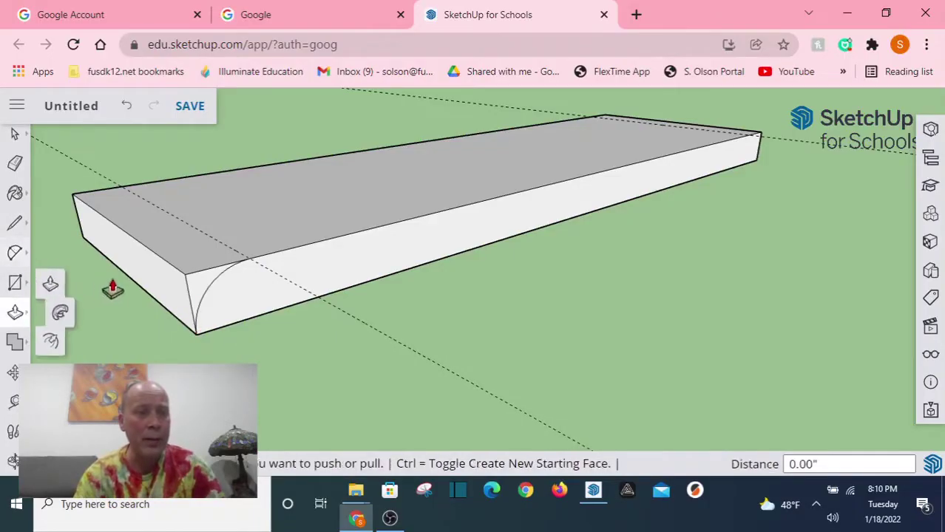
pyautogui.click(190, 296)
pyautogui.click(44, 218)
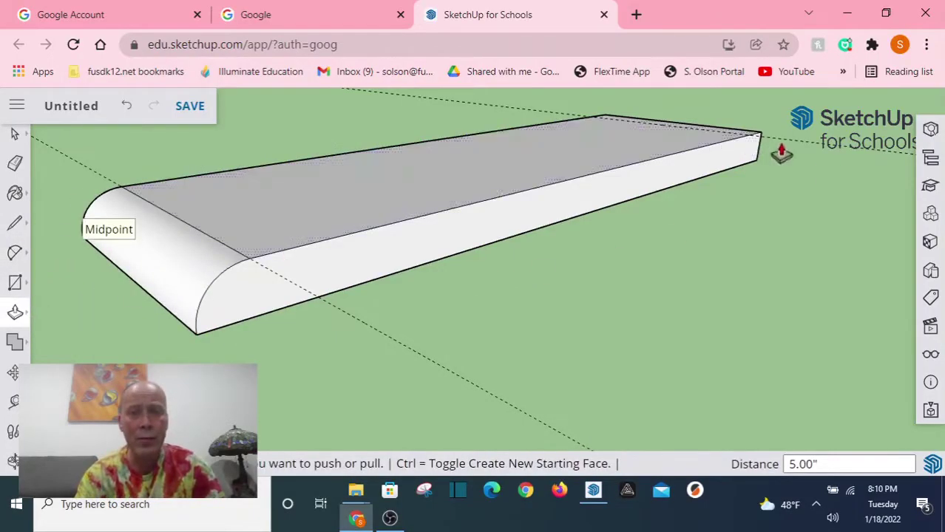
pyautogui.moveTo(782, 153); pyautogui.dragTo(500, 275, button='middle')
pyautogui.scroll(-5, 477, 276)
pyautogui.scroll(3, 625, 383)
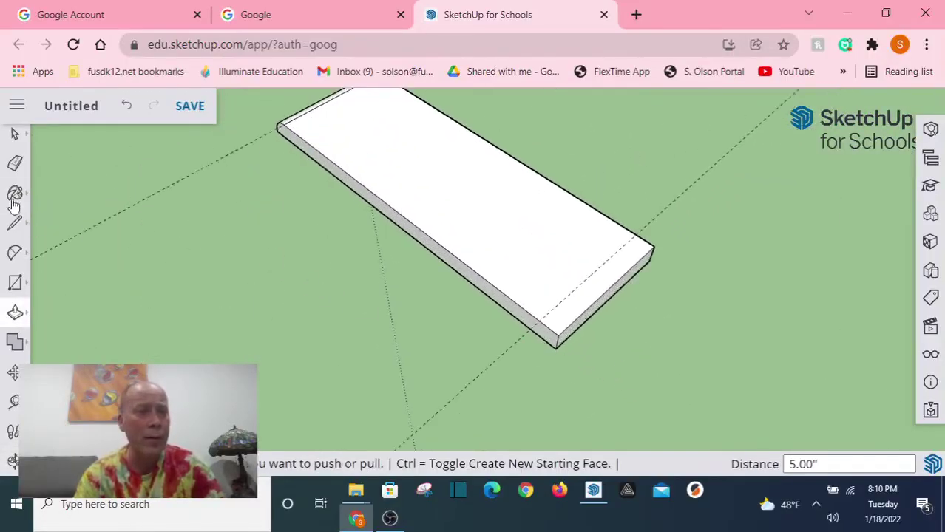
# Draw a line across the slab's end strip and push that strip down 3/8"
pyautogui.click(14, 222)
pyautogui.click(59, 211)
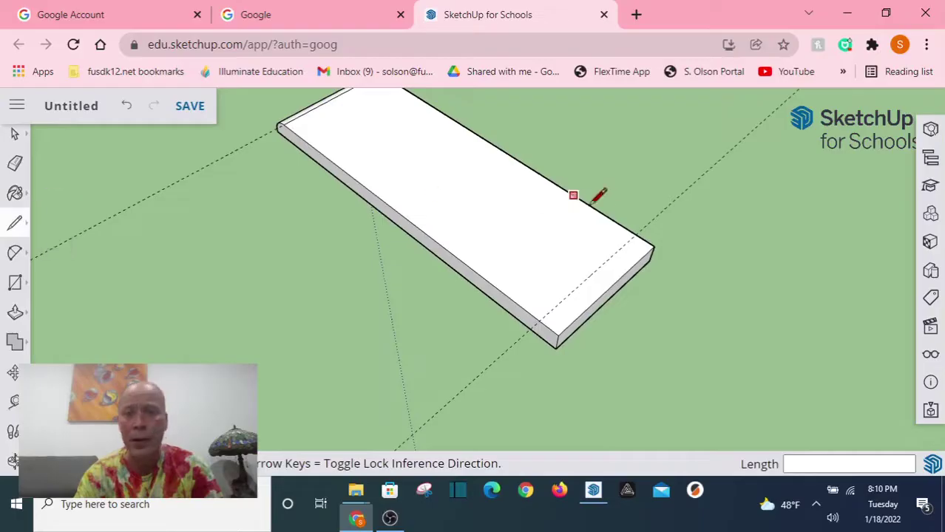
pyautogui.click(635, 234)
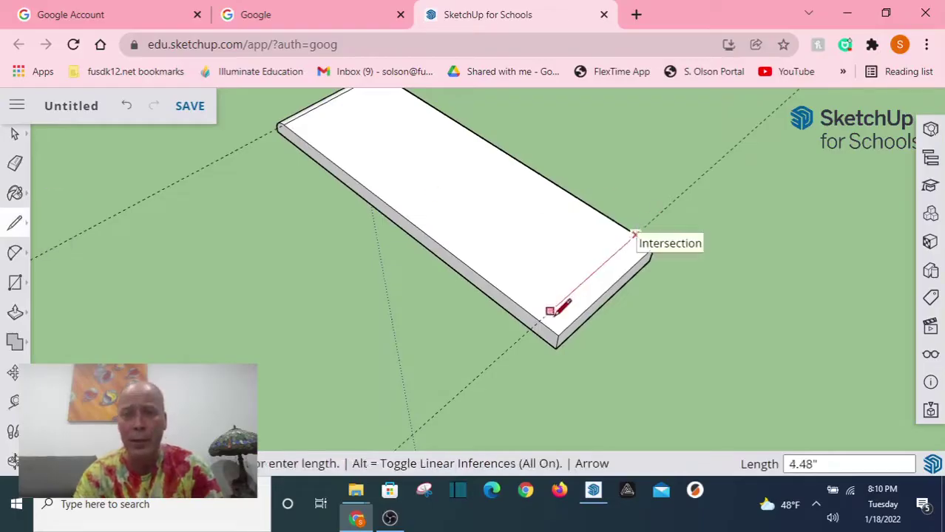
pyautogui.click(11, 315)
pyautogui.click(576, 318)
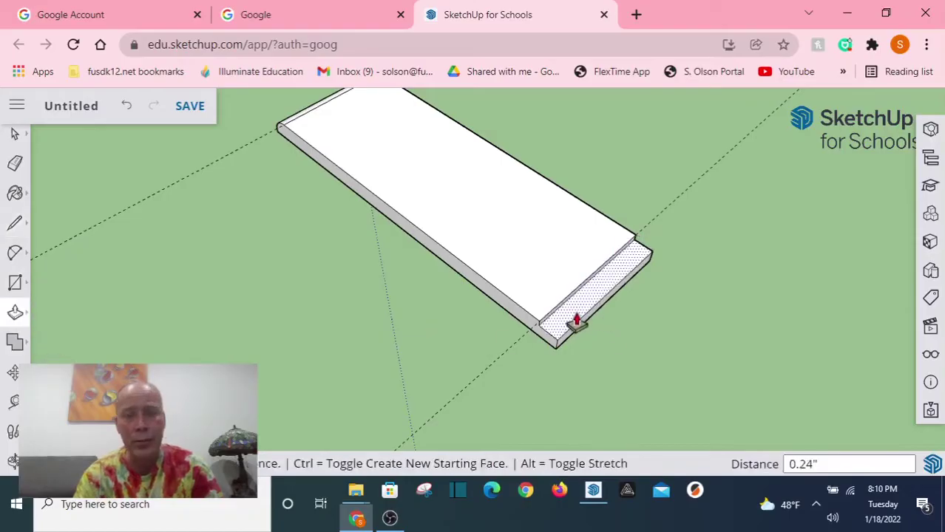
pyautogui.write('3')
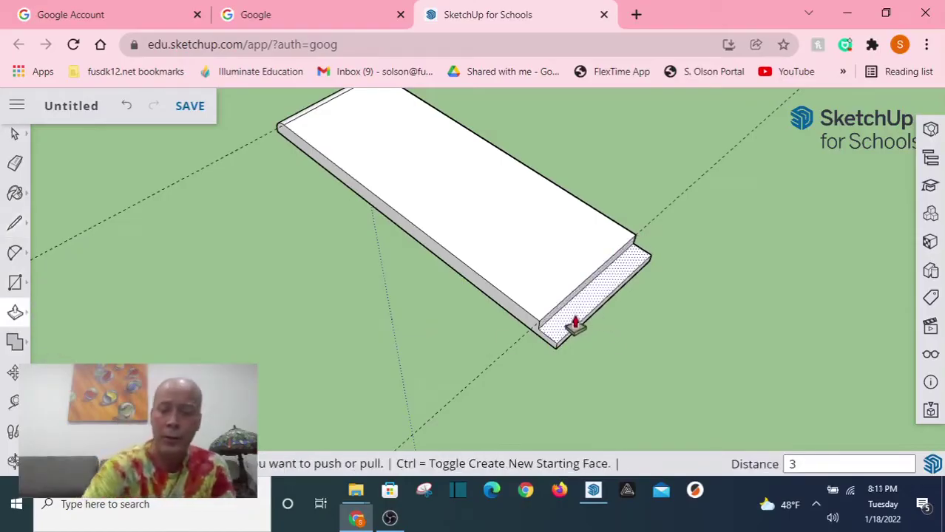
pyautogui.write('/8')
pyautogui.press('Return')
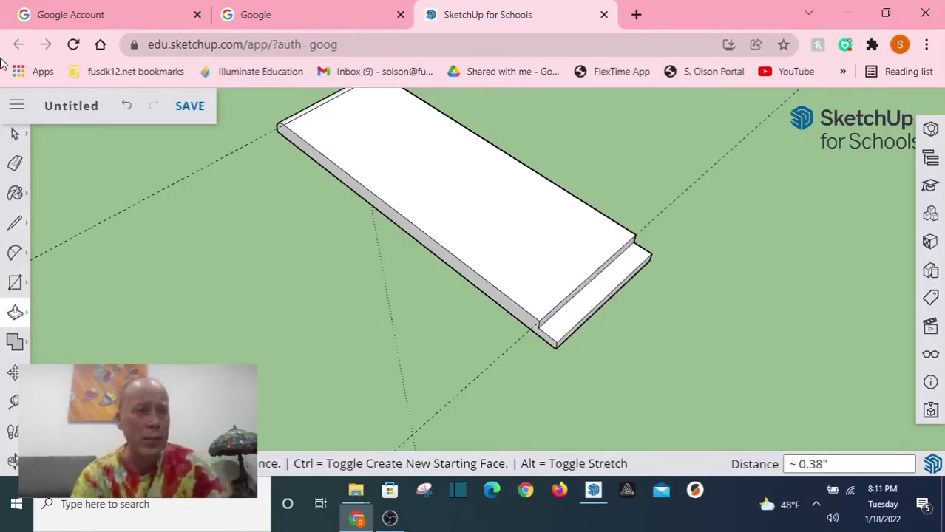
# Select the whole slab and make it a group
pyautogui.click(15, 137)
pyautogui.tripleClick(388, 192)
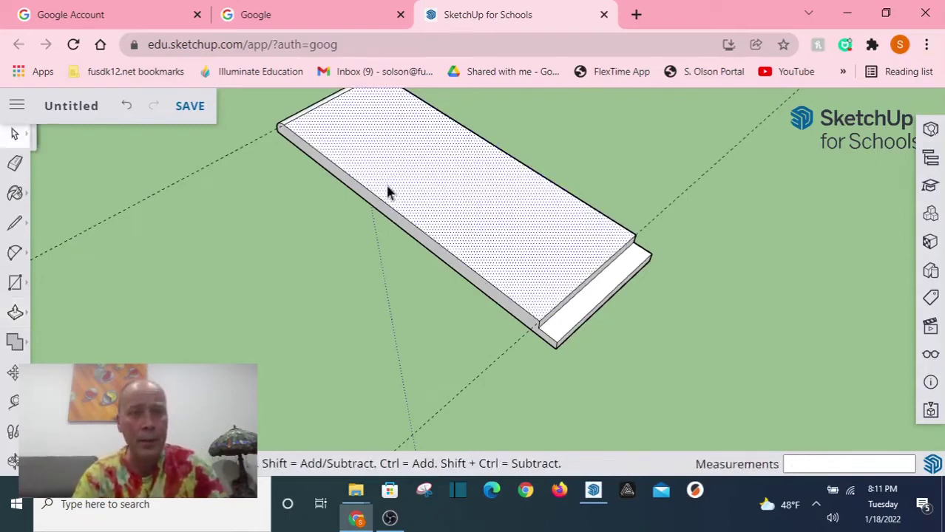
pyautogui.rightClick(388, 192)
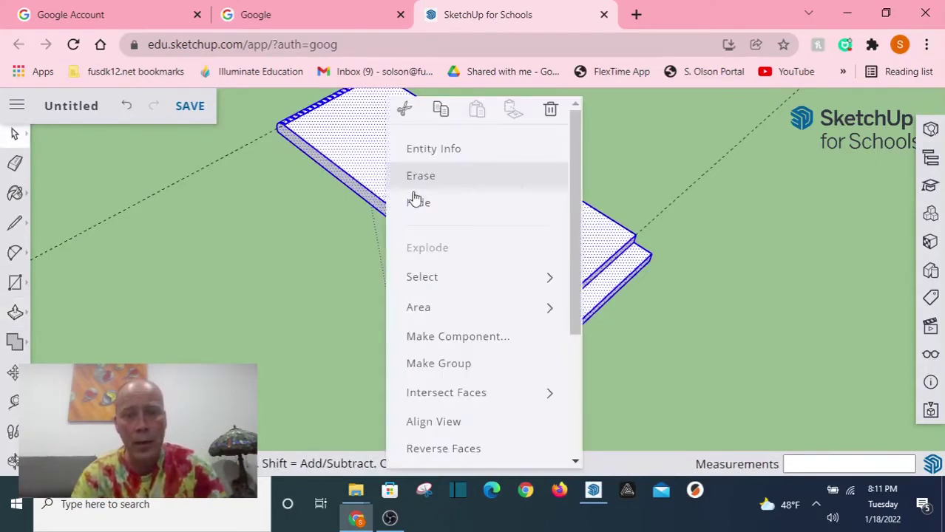
pyautogui.click(456, 366)
pyautogui.moveTo(391, 361); pyautogui.dragTo(492, 202, button='middle')
pyautogui.scroll(2, 492, 203)
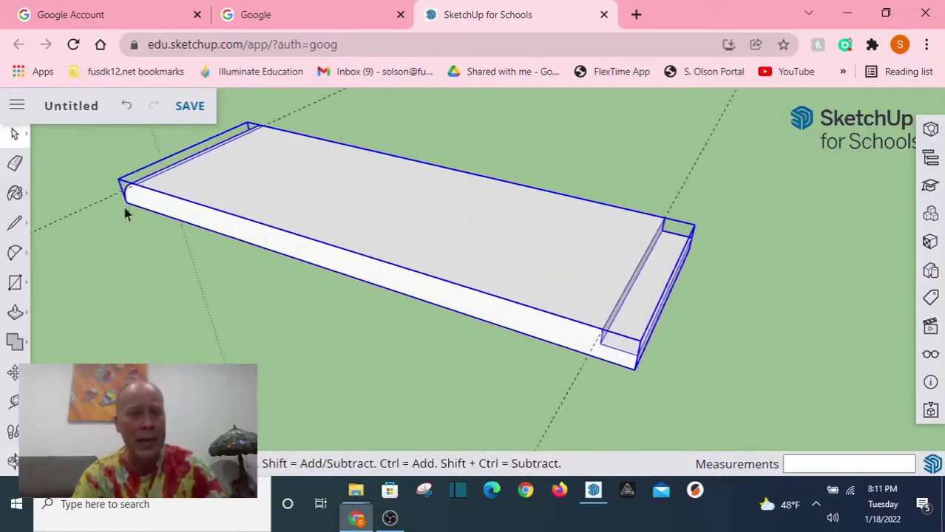
pyautogui.click(51, 240)
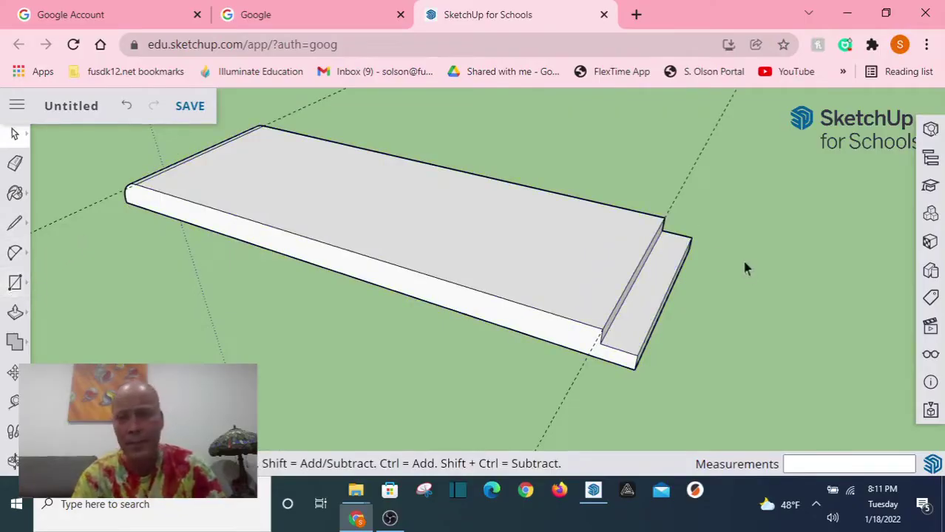
# Draw a rectangle on the step from its back corner to its front corner
pyautogui.click(15, 282)
pyautogui.click(689, 237)
pyautogui.click(600, 343)
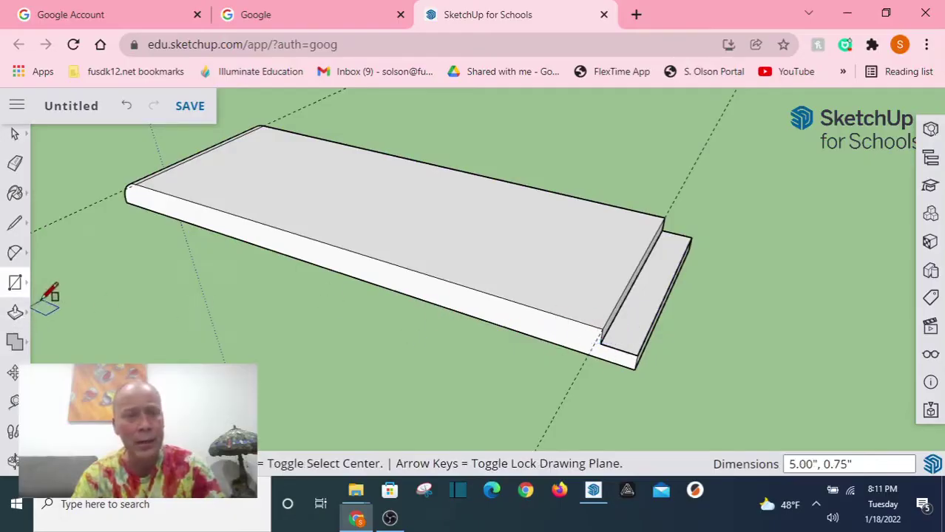
# Pull the step face up 0.38", the end face to 0.94", then the top up 5 1/8"
pyautogui.click(14, 313)
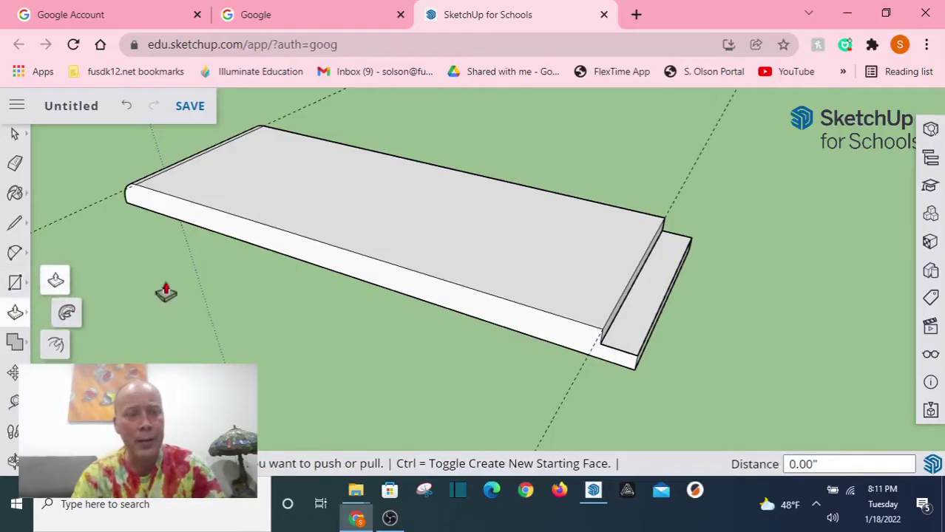
pyautogui.click(649, 296)
pyautogui.click(640, 264)
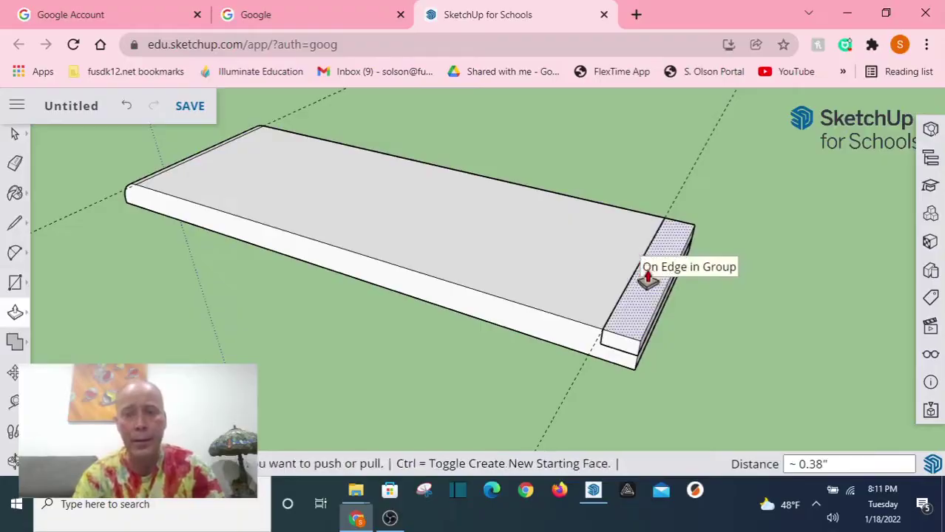
pyautogui.click(654, 287)
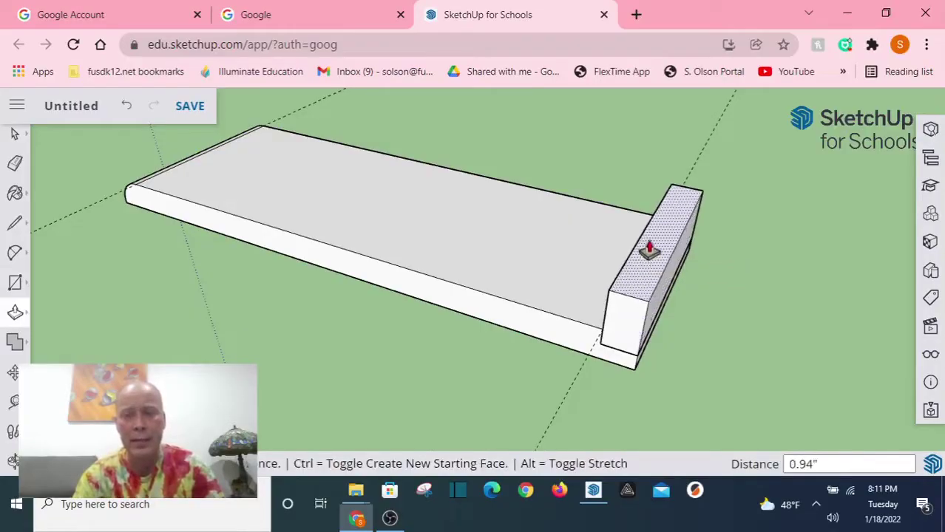
pyautogui.click(648, 250)
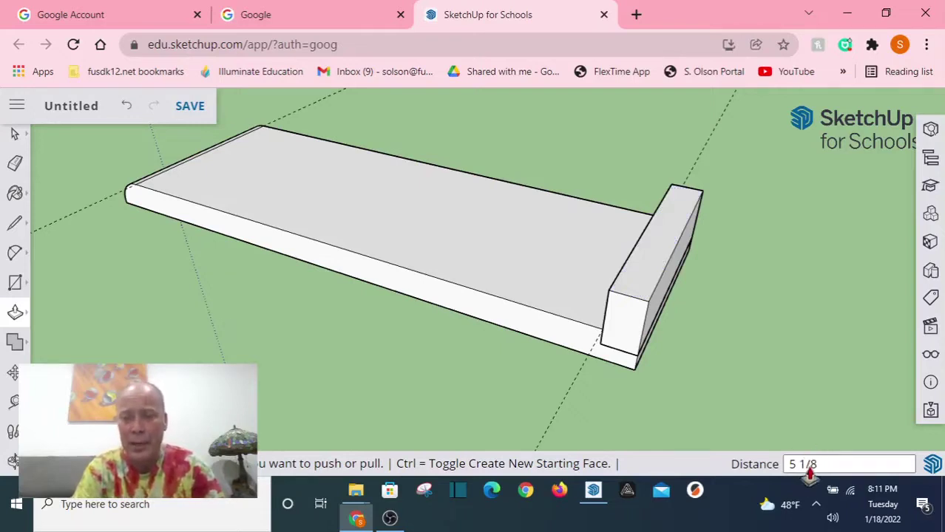
pyautogui.click(685, 190)
pyautogui.click(665, 434)
pyautogui.scroll(-2, 665, 435)
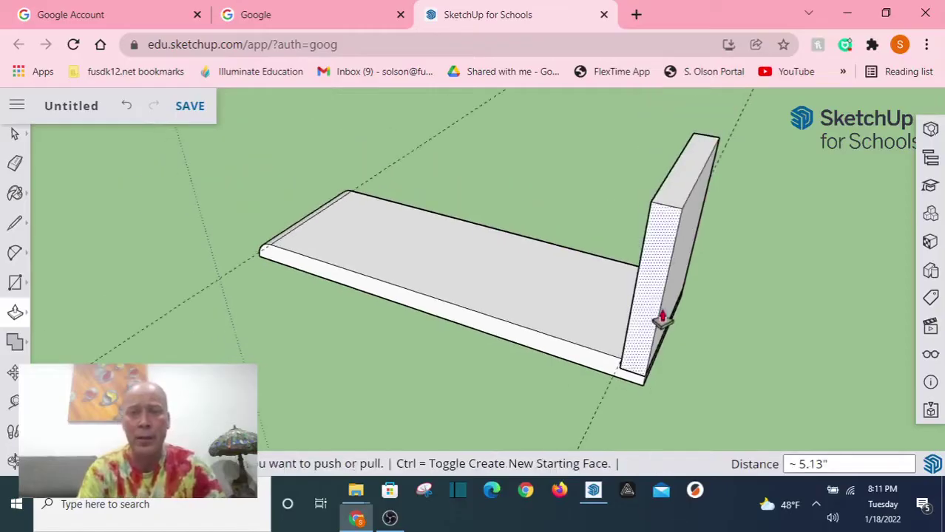
# Measure the board's bottom edge, then orbit so the board's long face points at the viewer
pyautogui.click(14, 403)
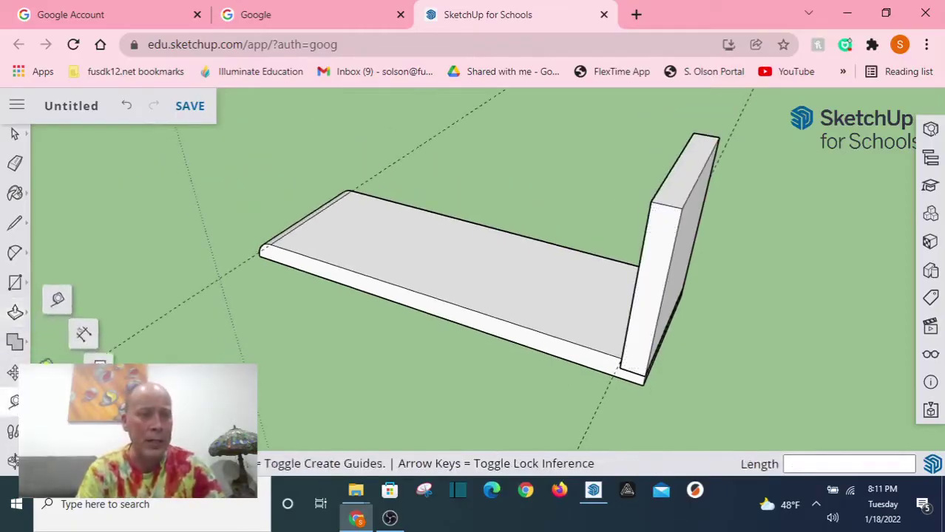
pyautogui.moveTo(606, 311); pyautogui.dragTo(623, 394, button='middle')
pyautogui.click(621, 420)
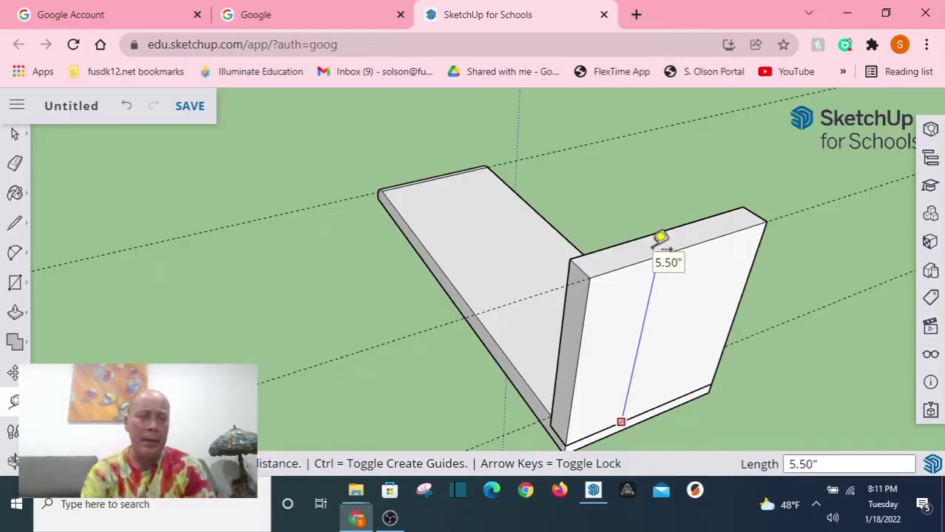
pyautogui.click(15, 134)
pyautogui.moveTo(210, 234); pyautogui.dragTo(443, 296, button='middle')
pyautogui.scroll(-2, 481, 346)
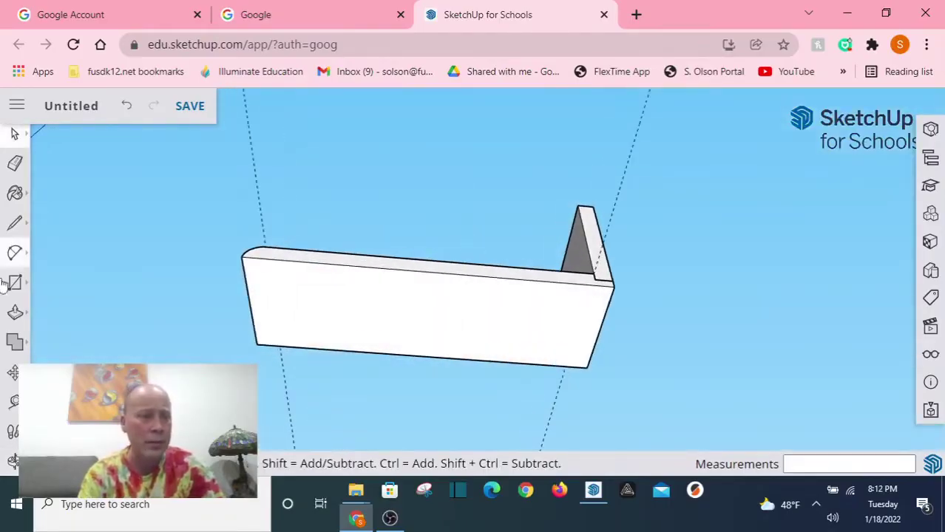
# Place guides on the board's face from its left end and 1" from top and bottom edges
pyautogui.click(13, 404)
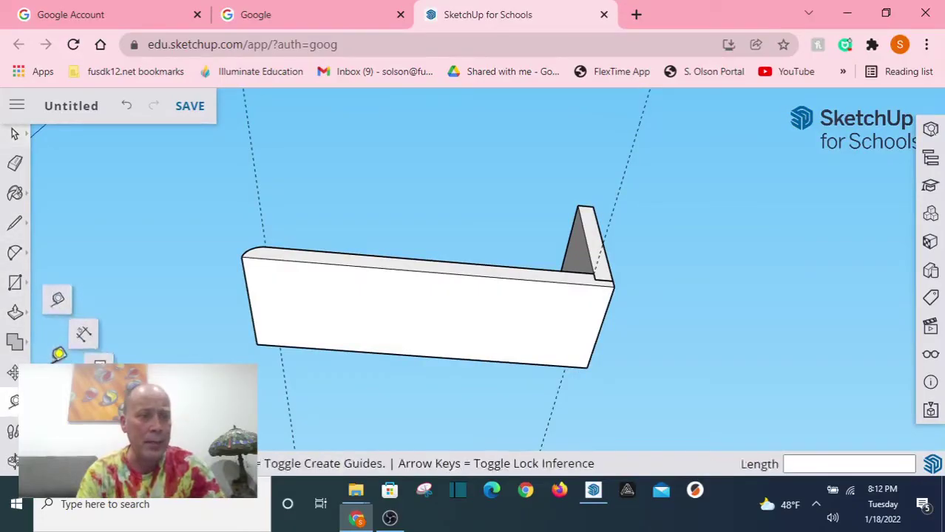
pyautogui.click(246, 282)
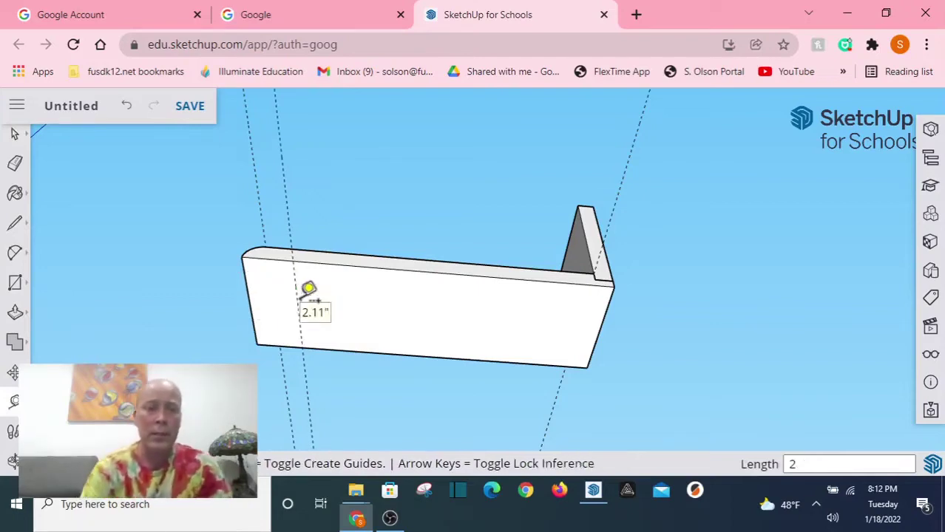
pyautogui.scroll(3, 309, 290)
pyautogui.click(325, 190)
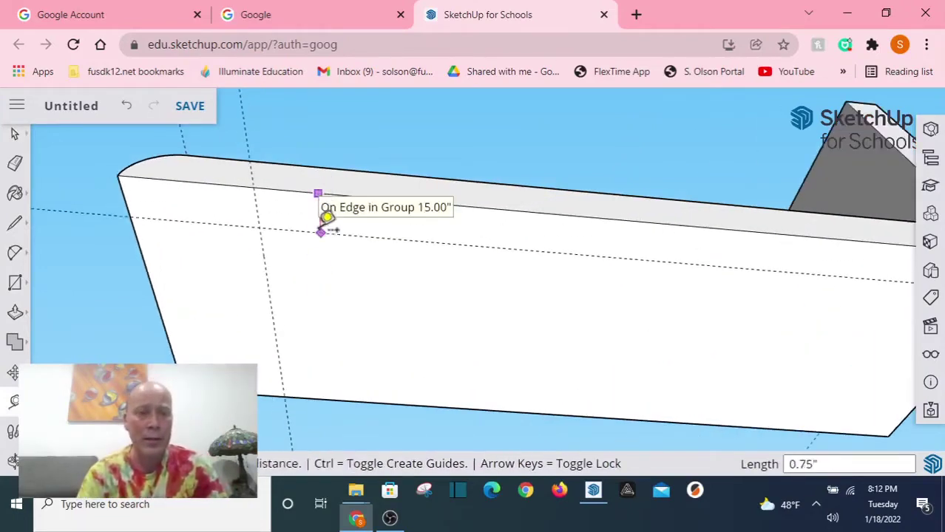
pyautogui.write('1')
pyautogui.press('Return')
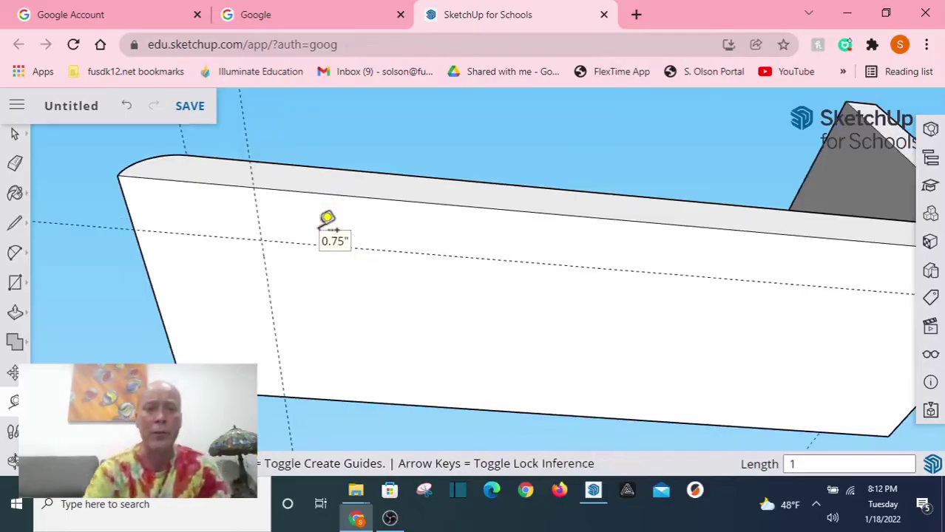
pyautogui.click(360, 402)
pyautogui.write('1')
pyautogui.press('Return')
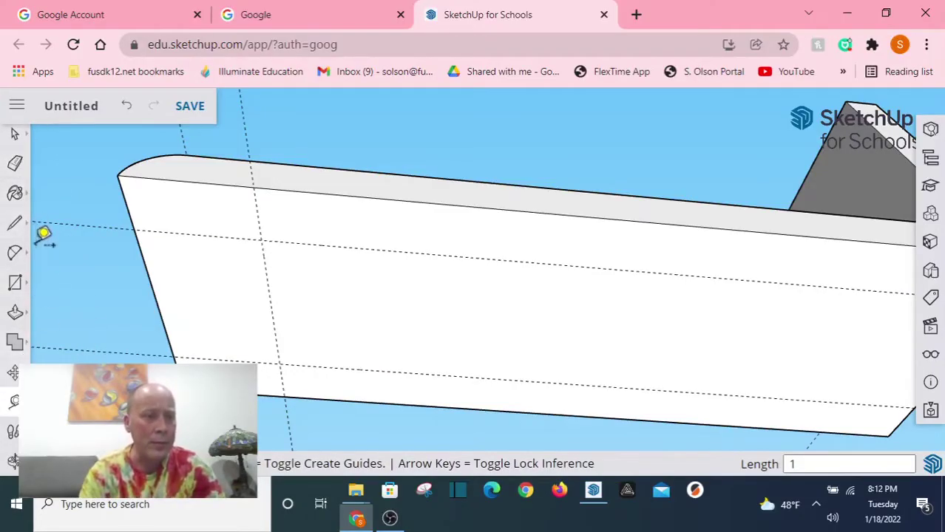
# Draw 7/32" circles at the upper and lower guide crossings, then undo them
pyautogui.click(16, 286)
pyautogui.click(21, 289)
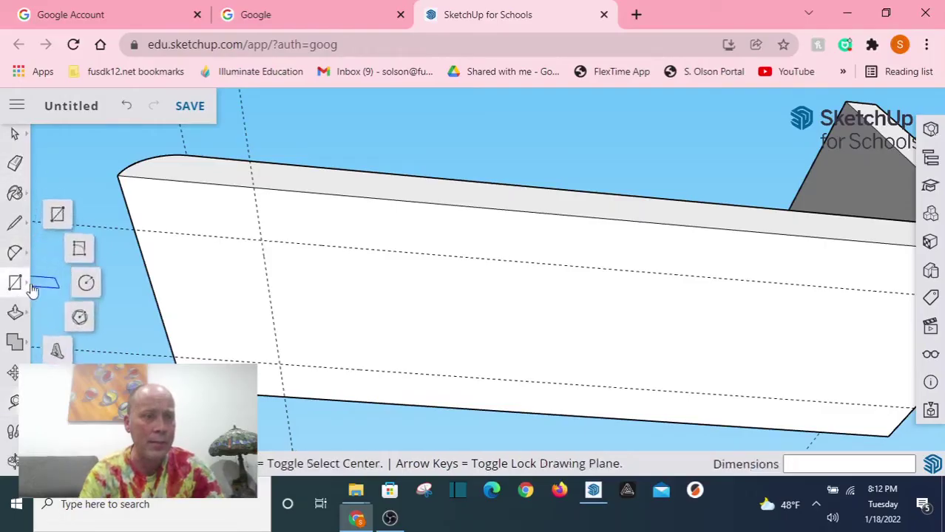
pyautogui.click(85, 281)
pyautogui.click(261, 240)
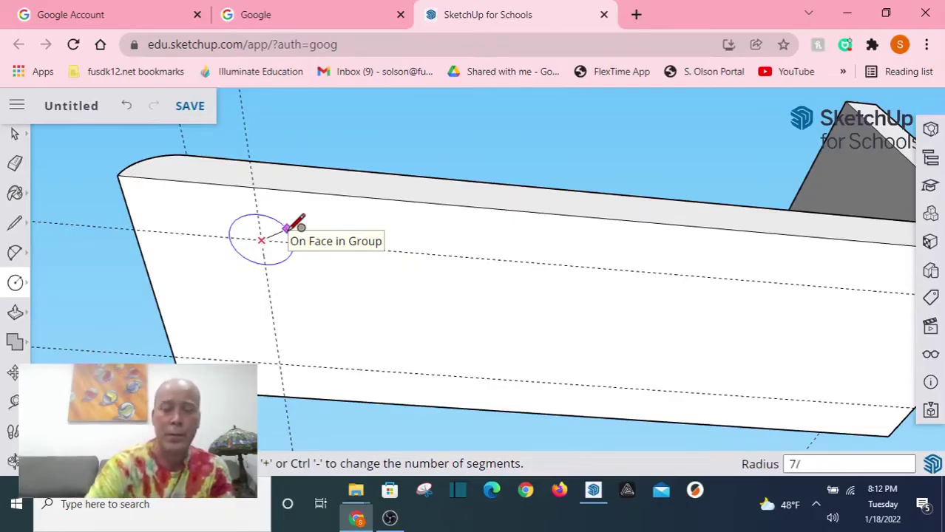
pyautogui.press('Return')
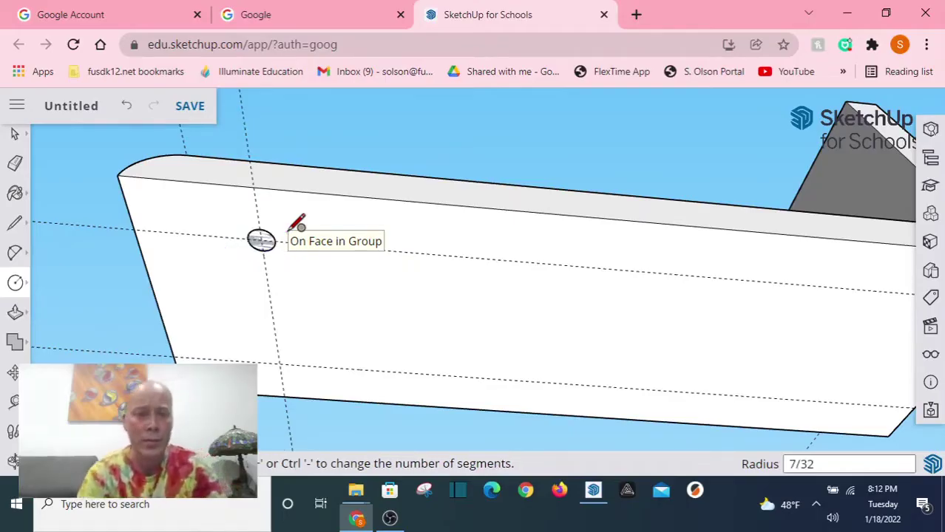
pyautogui.click(279, 363)
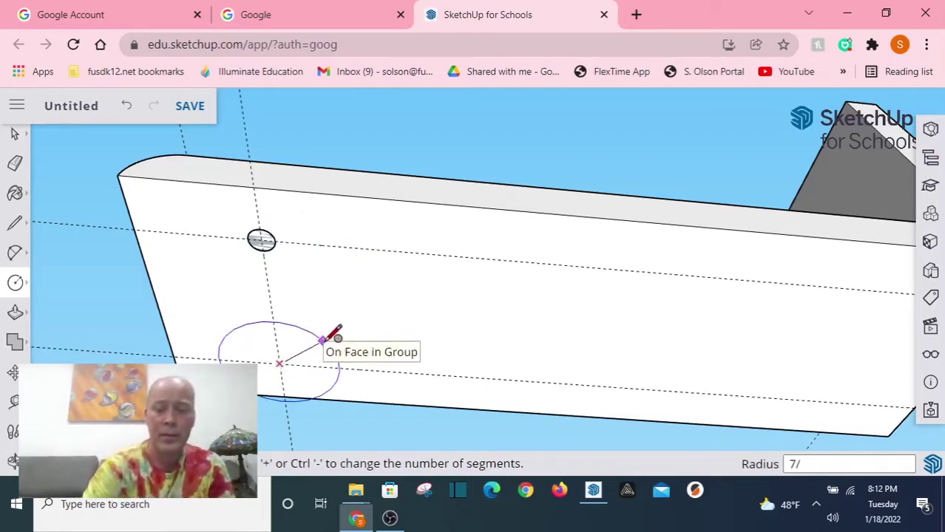
pyautogui.write('7/32')
pyautogui.press('Return')
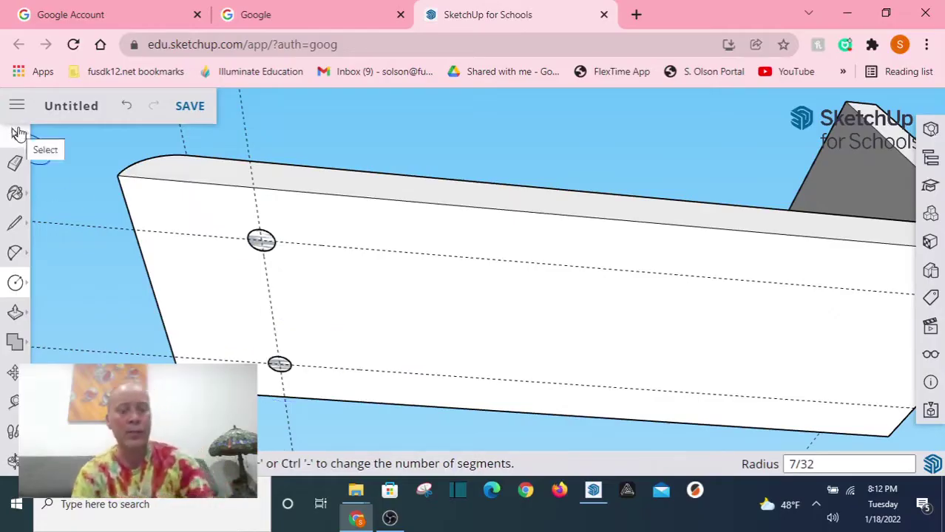
pyautogui.hotkey('ctrl', 'z')
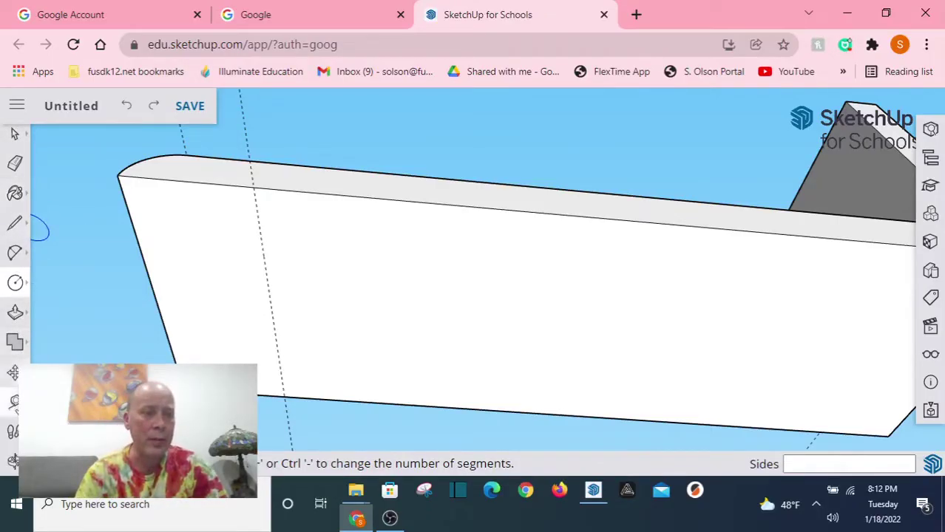
# Add a second vertical guide 0.75" from the first on the board's face
pyautogui.click(13, 402)
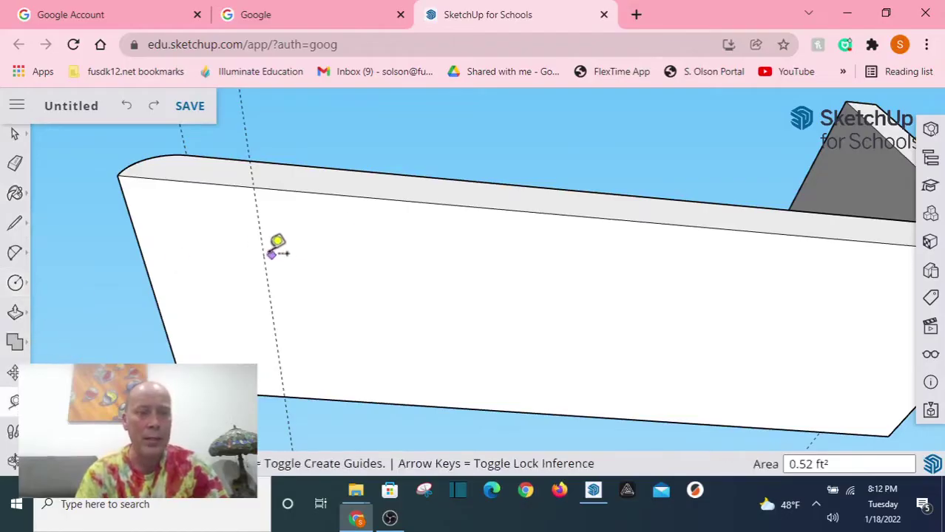
pyautogui.click(264, 255)
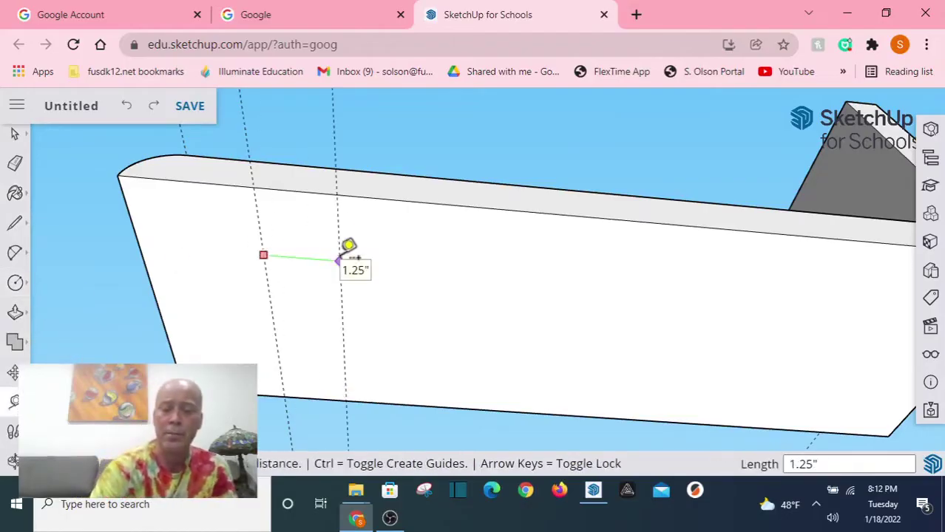
pyautogui.press('Return')
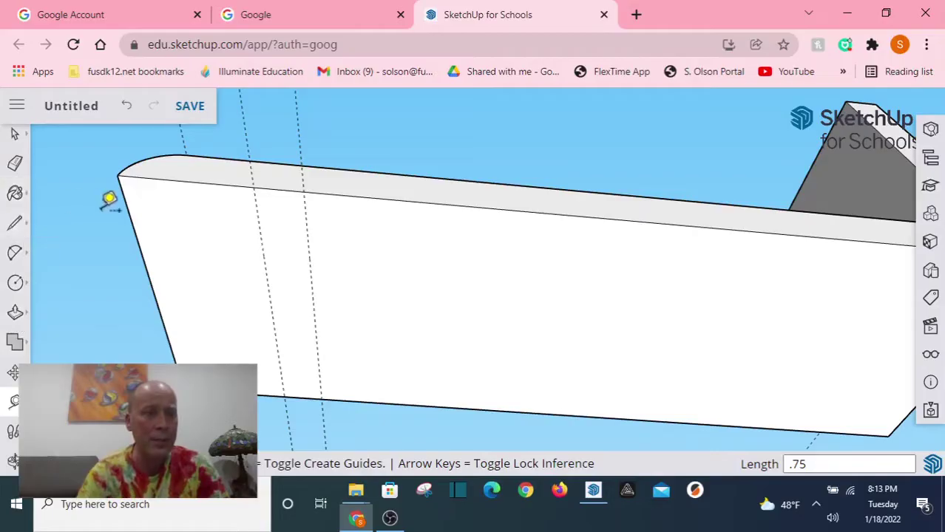
pyautogui.click(16, 286)
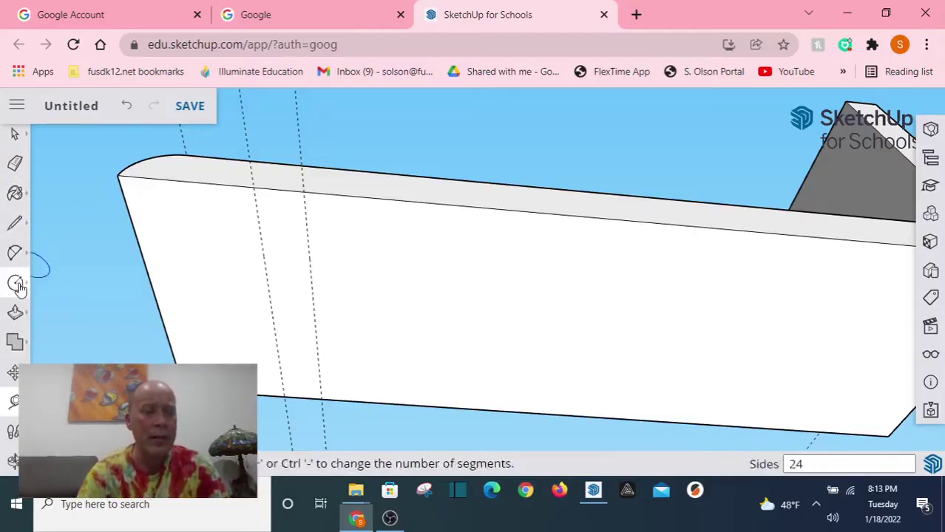
# Draw a rotated rectangle between the two guide intersections on the board
pyautogui.click(57, 211)
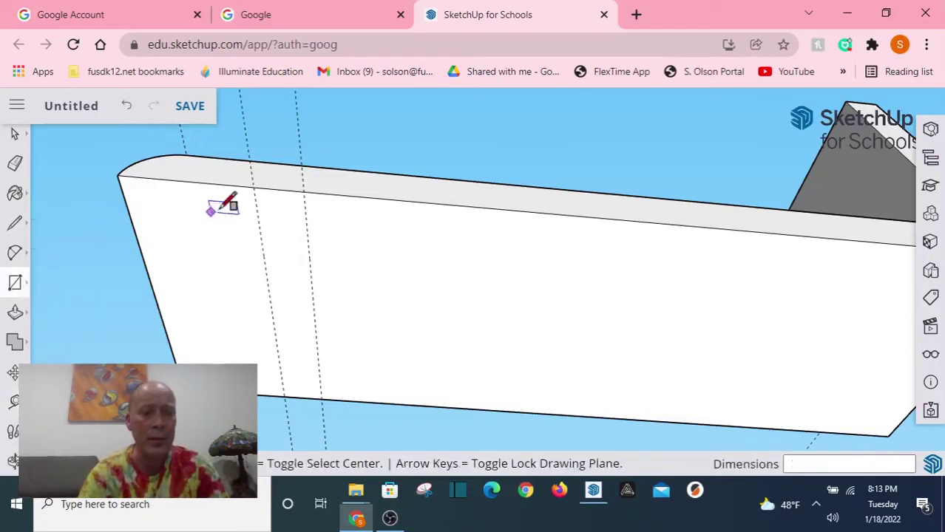
pyautogui.click(252, 186)
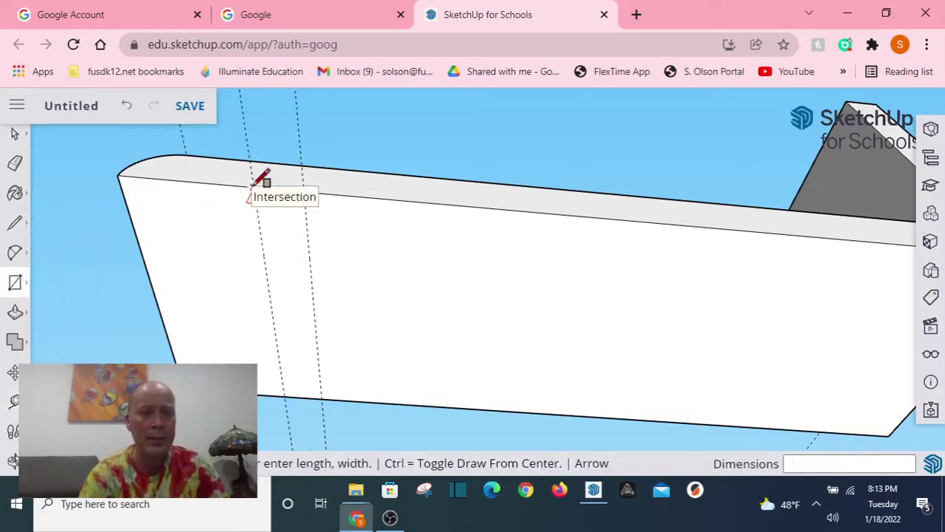
pyautogui.click(321, 399)
# Pull the new rectangle face out 2" from the board
pyautogui.click(16, 313)
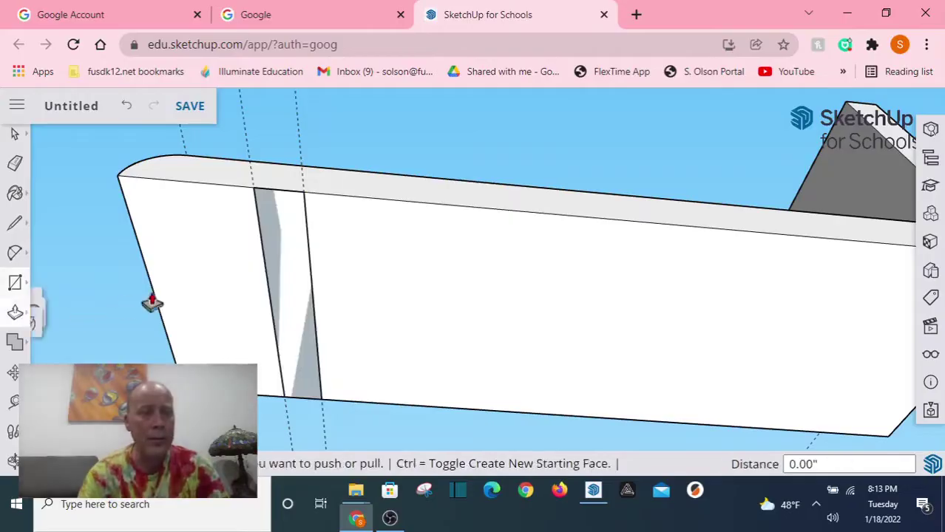
pyautogui.click(291, 270)
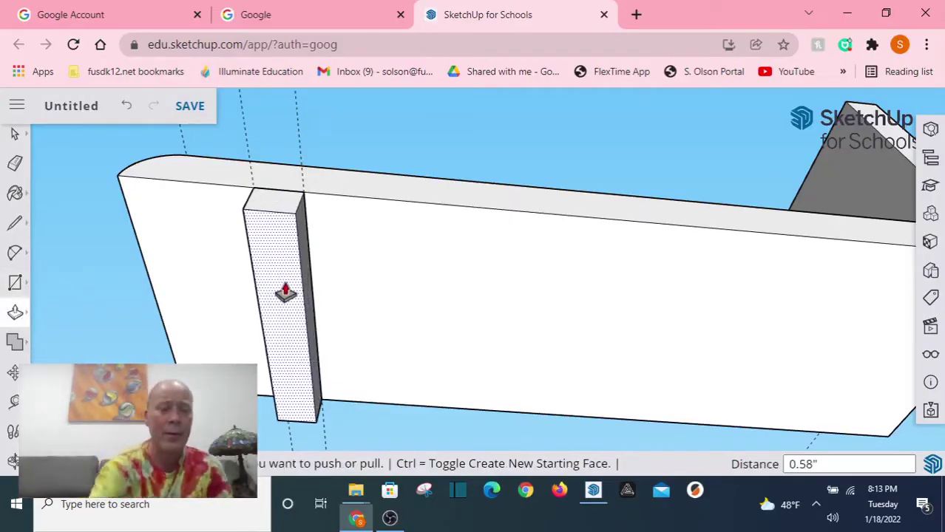
pyautogui.write('2')
pyautogui.press('Return')
pyautogui.moveTo(654, 180); pyautogui.dragTo(411, 297, button='middle')
pyautogui.scroll(-5, 438, 242)
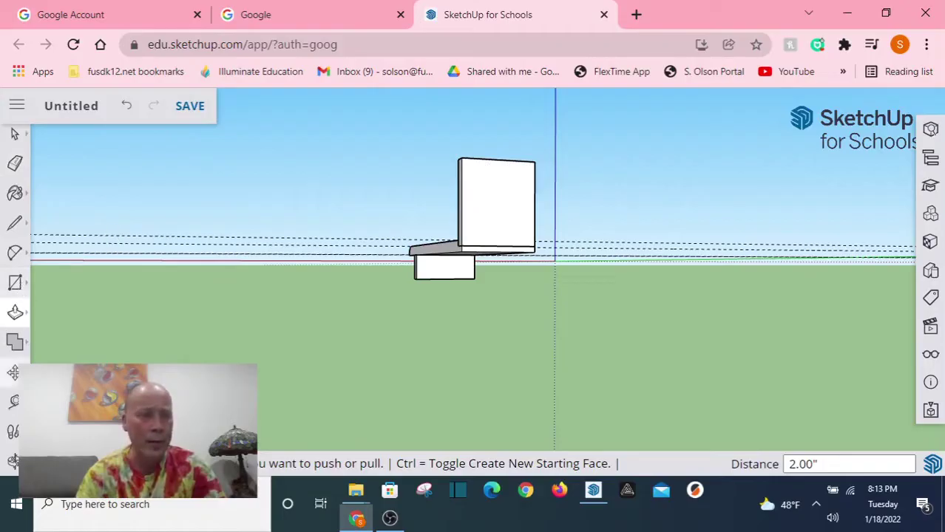
# Place a guide 2.50" in from the panel's left edge and one 0.5" above its bottom
pyautogui.click(13, 403)
pyautogui.scroll(5, 574, 183)
pyautogui.scroll(3, 272, 203)
pyautogui.click(289, 218)
pyautogui.click(443, 86)
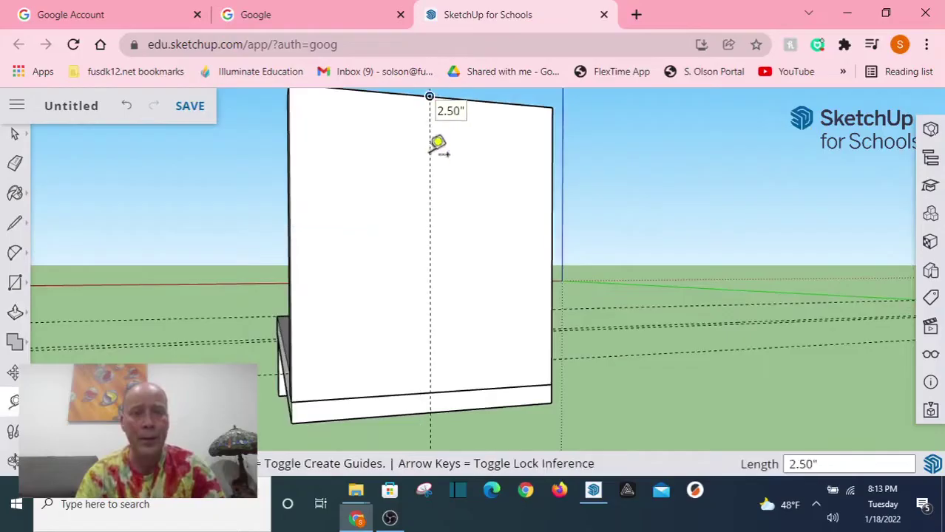
pyautogui.click(492, 388)
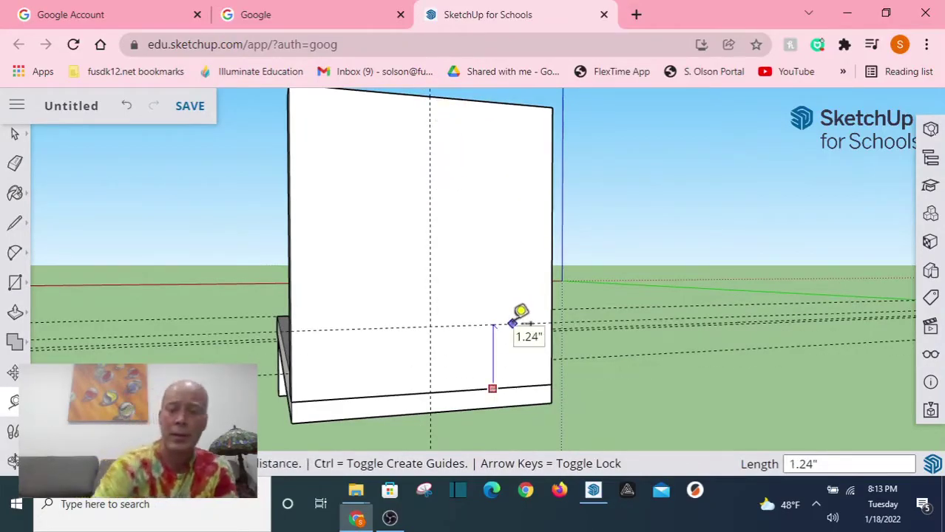
pyautogui.press('Return')
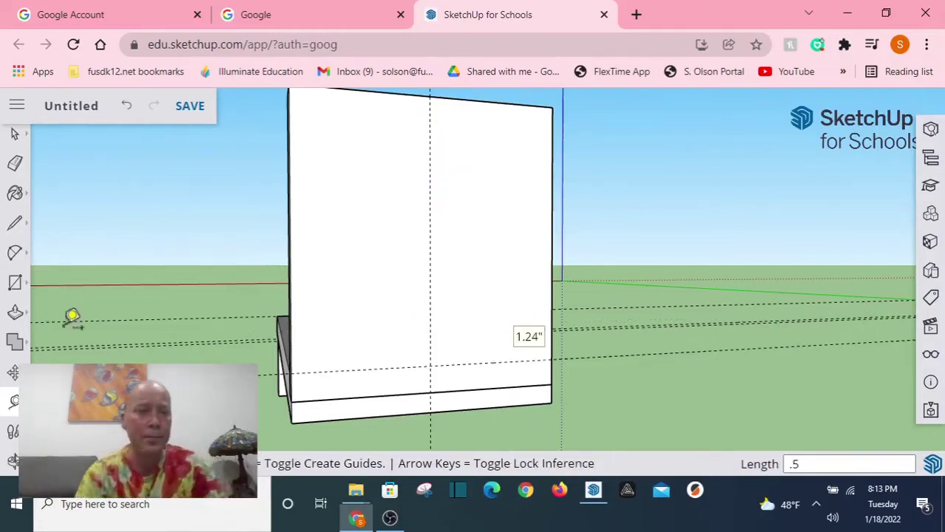
# Add two vertical guides, 0.5" and then 1" beside the first vertical guide
pyautogui.click(430, 173)
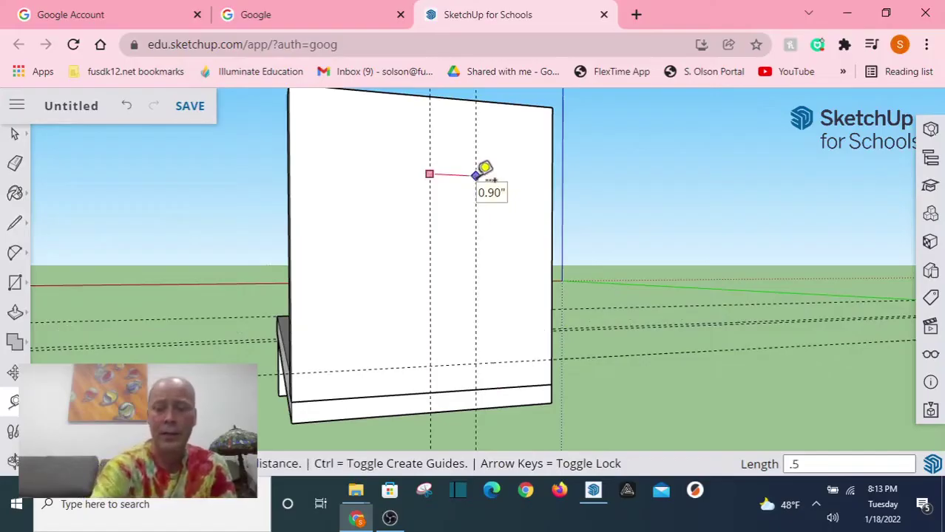
pyautogui.press('Return')
pyautogui.click(455, 153)
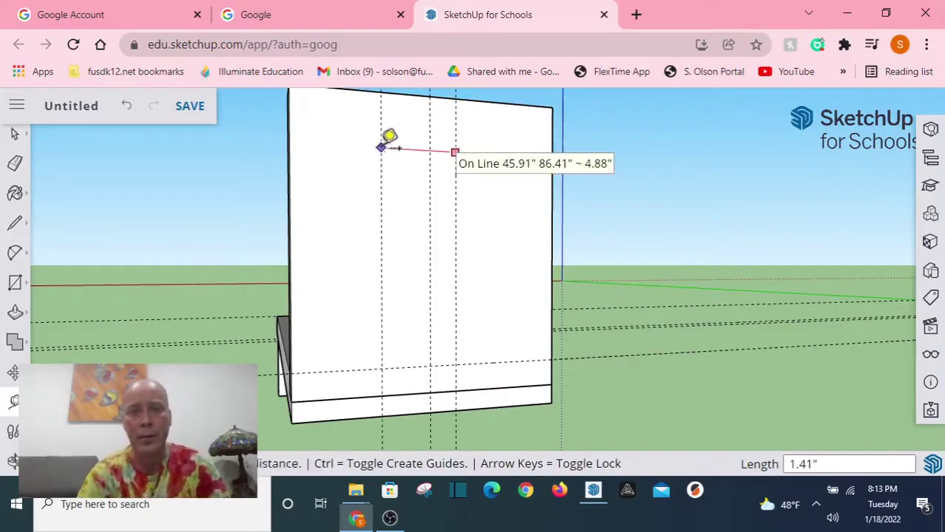
pyautogui.press('Return')
pyautogui.click(15, 223)
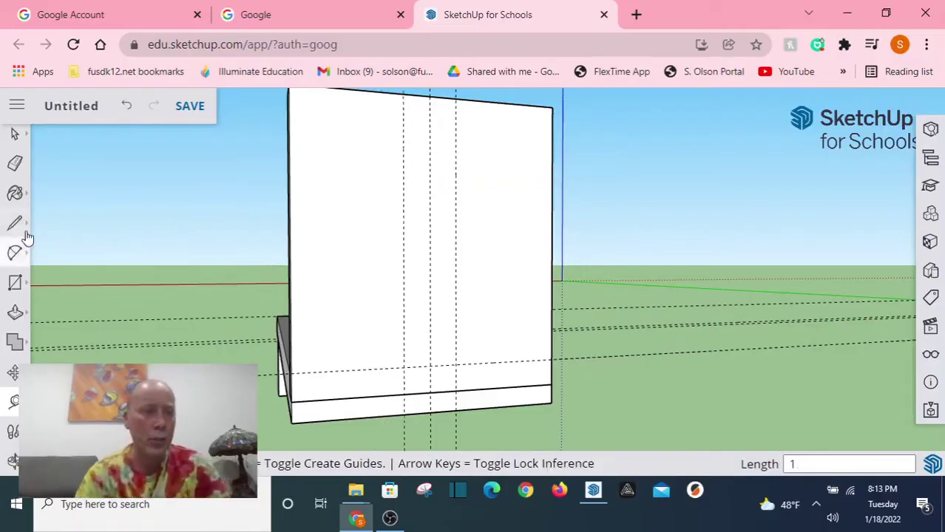
pyautogui.click(403, 95)
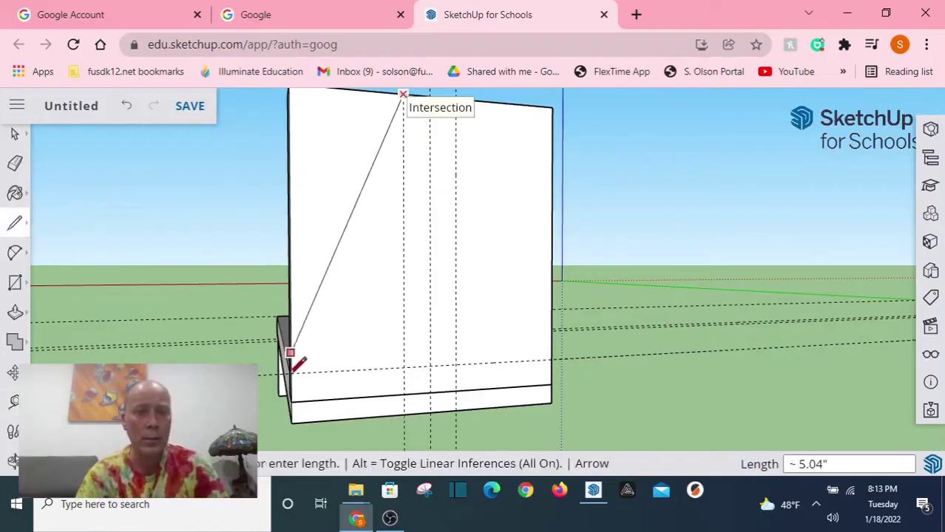
# Draw two slanted lines from the top-edge guide crossings down to the panel's lower-left and right sides
pyautogui.click(455, 99)
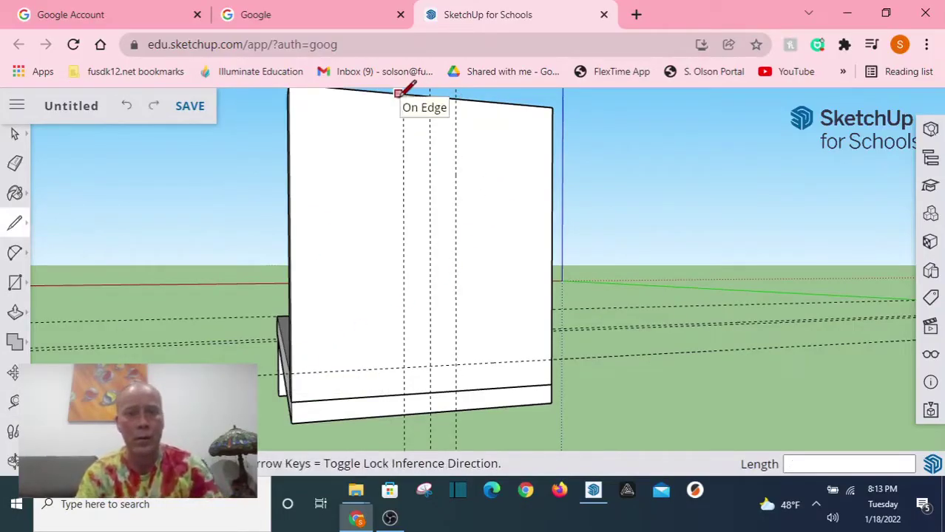
pyautogui.moveTo(411, 95)
pyautogui.mouseDown(button='middle')
pyautogui.moveTo(416, 126)
pyautogui.moveTo(512, 131)
pyautogui.moveTo(441, 235)
pyautogui.moveTo(507, 212)
pyautogui.mouseUp(button='middle')
pyautogui.scroll(-3, 513, 131)
pyautogui.scroll(3, 535, 148)
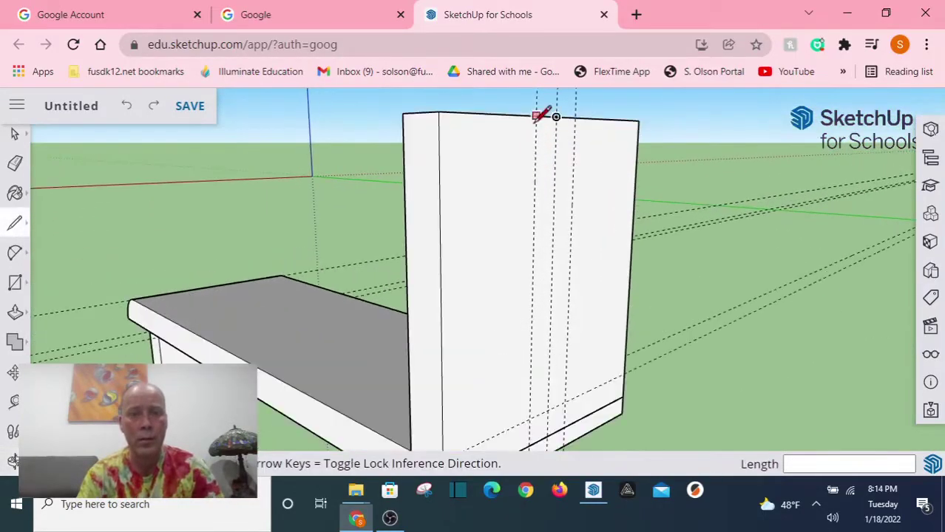
pyautogui.click(536, 117)
pyautogui.scroll(-3, 497, 273)
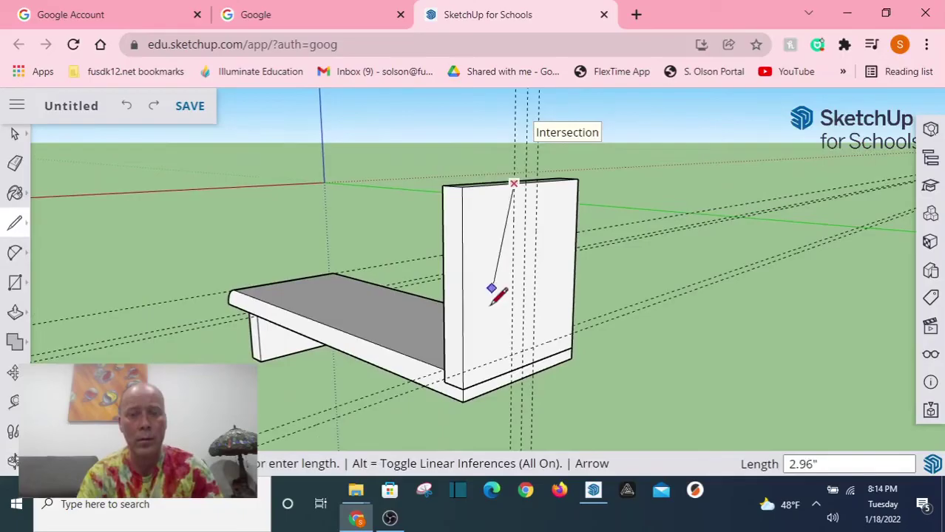
pyautogui.click(464, 370)
pyautogui.click(540, 179)
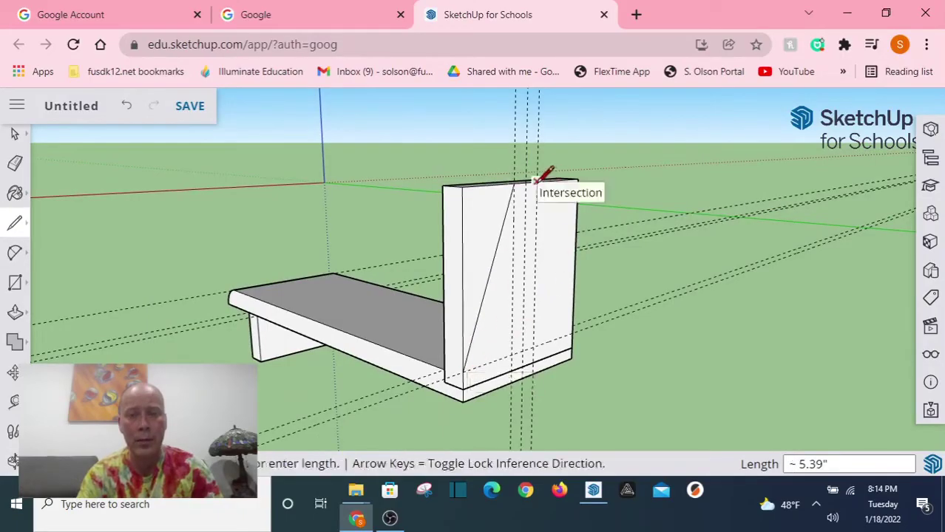
pyautogui.click(571, 334)
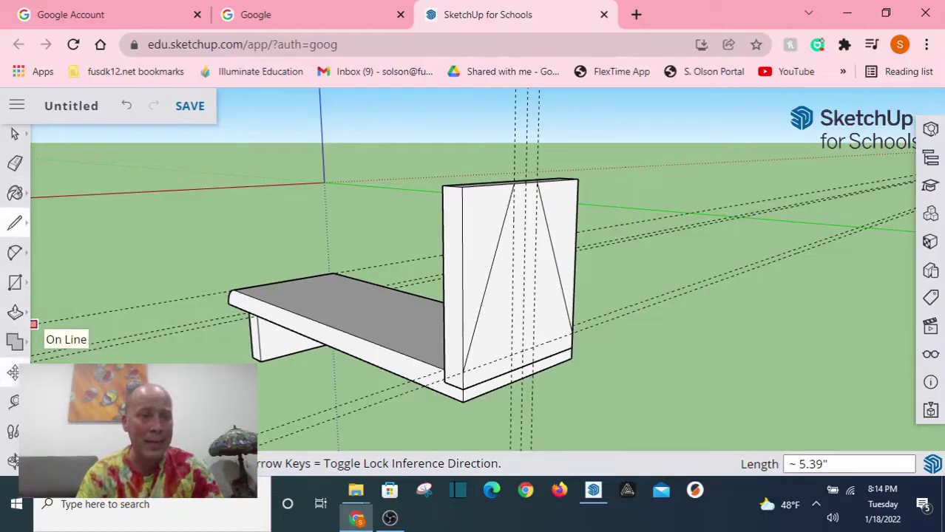
pyautogui.click(14, 401)
pyautogui.scroll(2, 573, 231)
pyautogui.scroll(3, 573, 231)
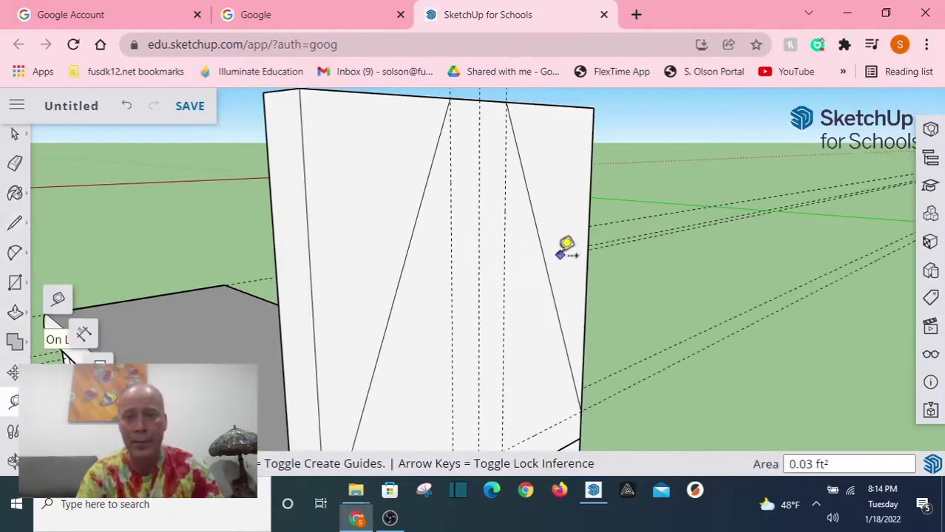
# Place guides parallel to the right and left diagonal lines
pyautogui.click(544, 262)
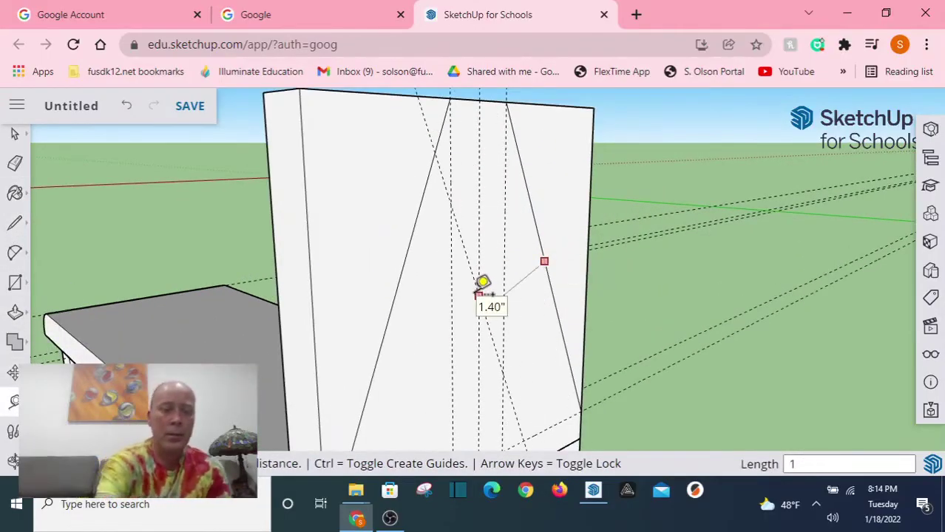
pyautogui.click(482, 283)
pyautogui.click(390, 316)
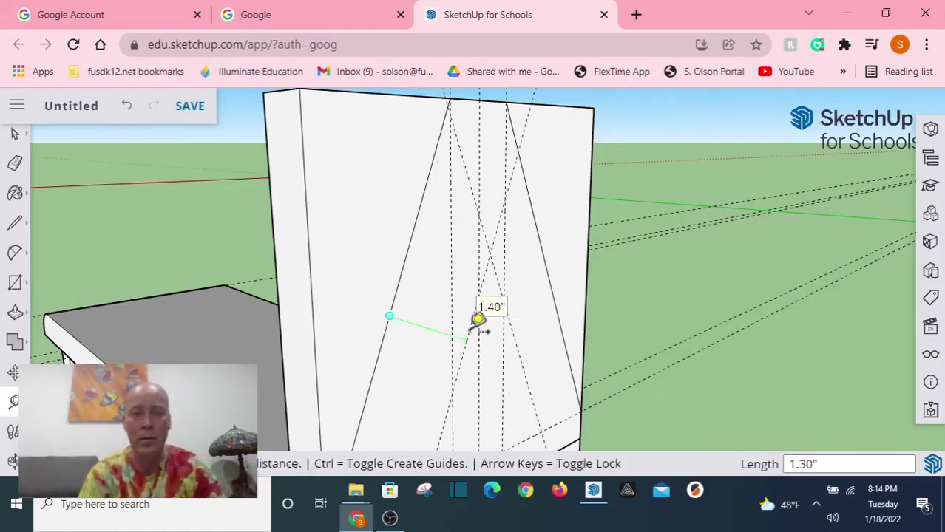
pyautogui.click(479, 320)
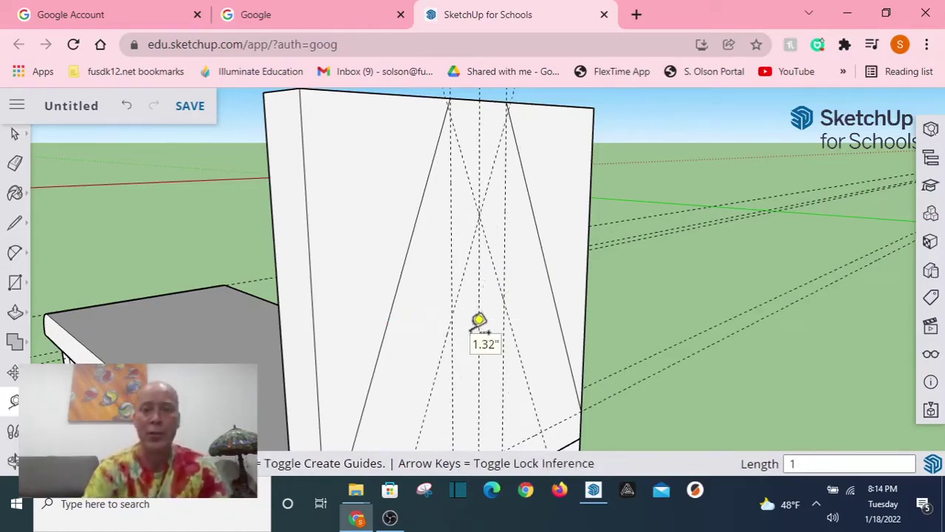
pyautogui.scroll(-3, 484, 295)
pyautogui.scroll(5, 510, 316)
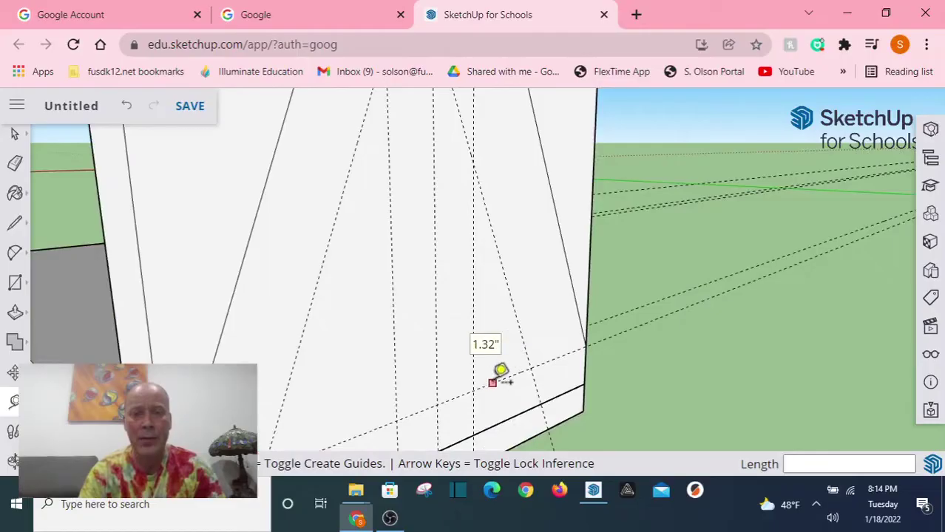
# Add a horizontal guide 3.15" up from the bottom corner and another lower on the panel
pyautogui.click(493, 381)
pyautogui.click(470, 139)
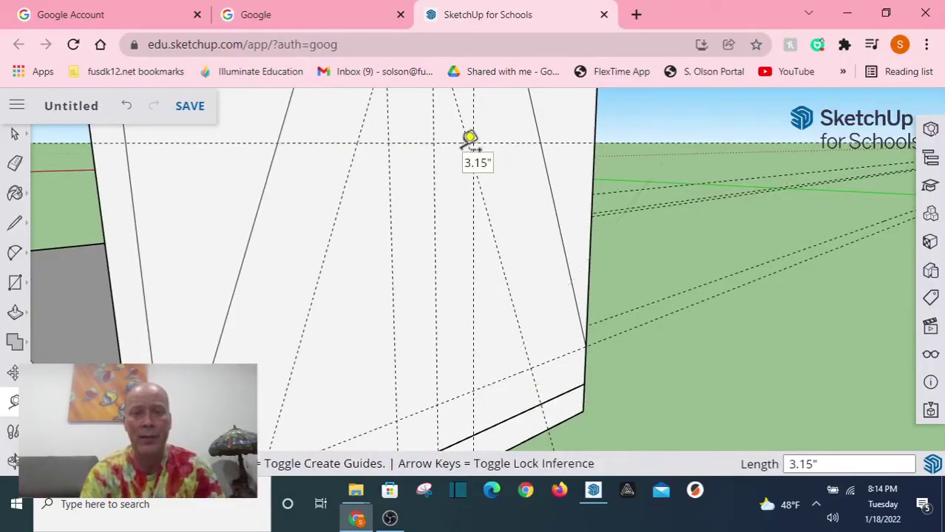
pyautogui.click(512, 144)
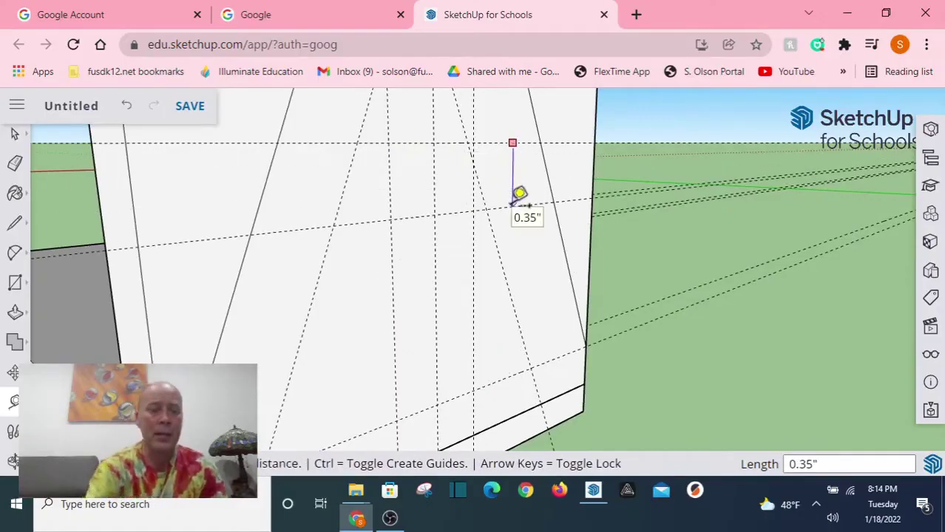
pyautogui.click(519, 194)
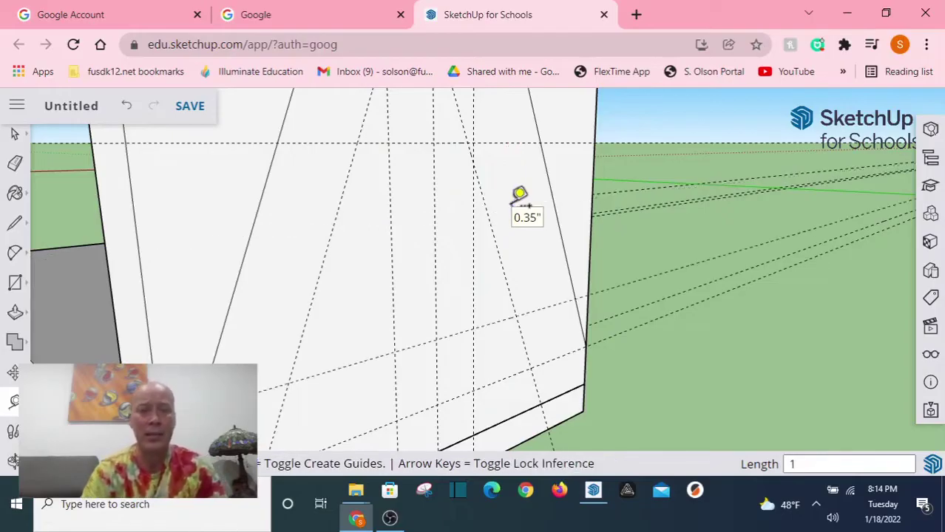
pyautogui.click(368, 143)
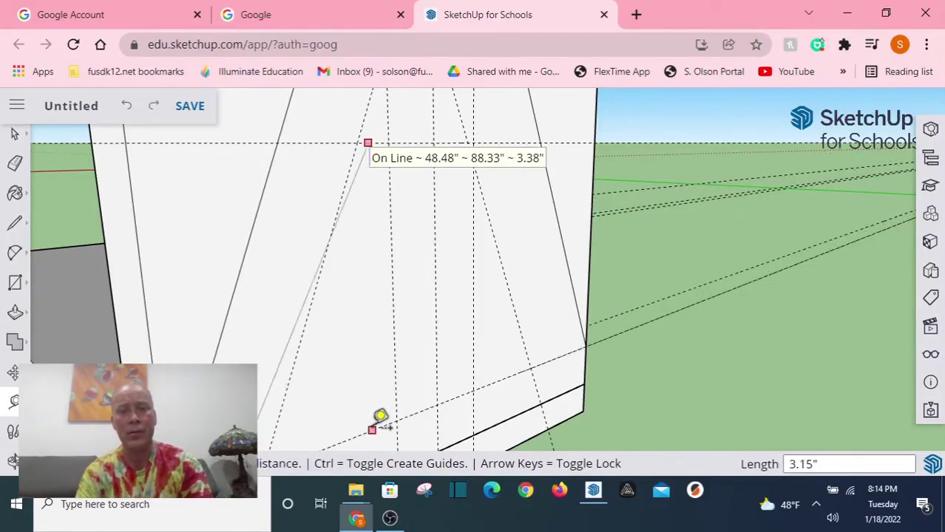
pyautogui.scroll(-4, 435, 363)
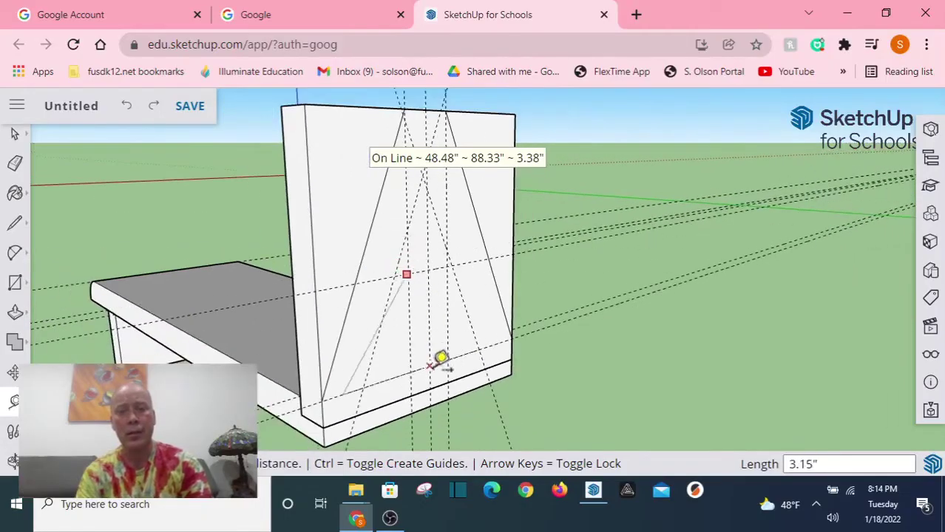
pyautogui.moveTo(433, 312); pyautogui.dragTo(550, 284, button='middle')
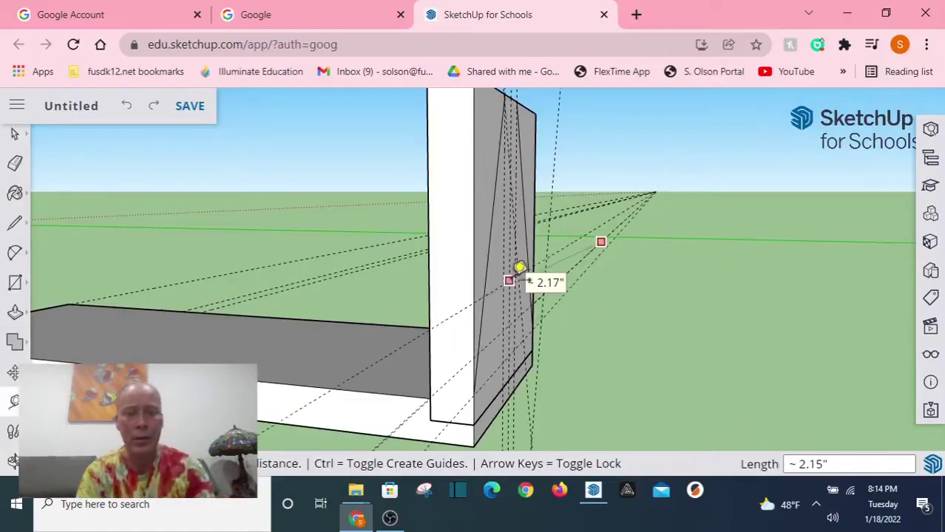
pyautogui.moveTo(611, 266); pyautogui.dragTo(465, 373, button='middle')
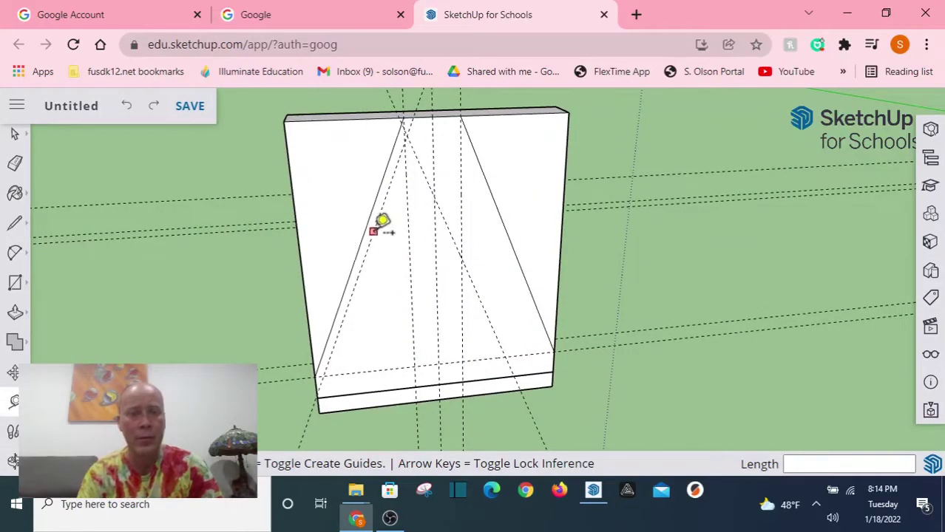
# Place a guide 1" from the left diagonal and another horizontal guide across the face
pyautogui.click(366, 226)
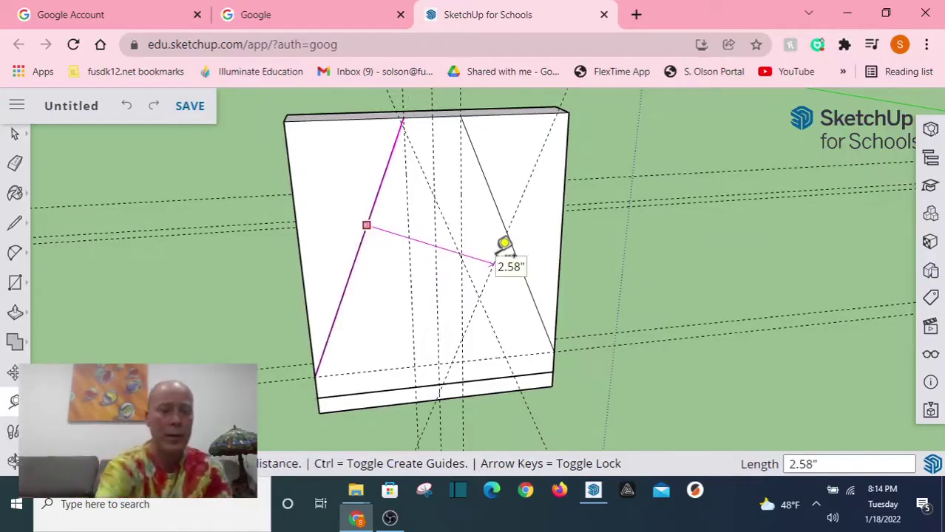
pyautogui.write('1')
pyautogui.press('Return')
pyautogui.click(482, 359)
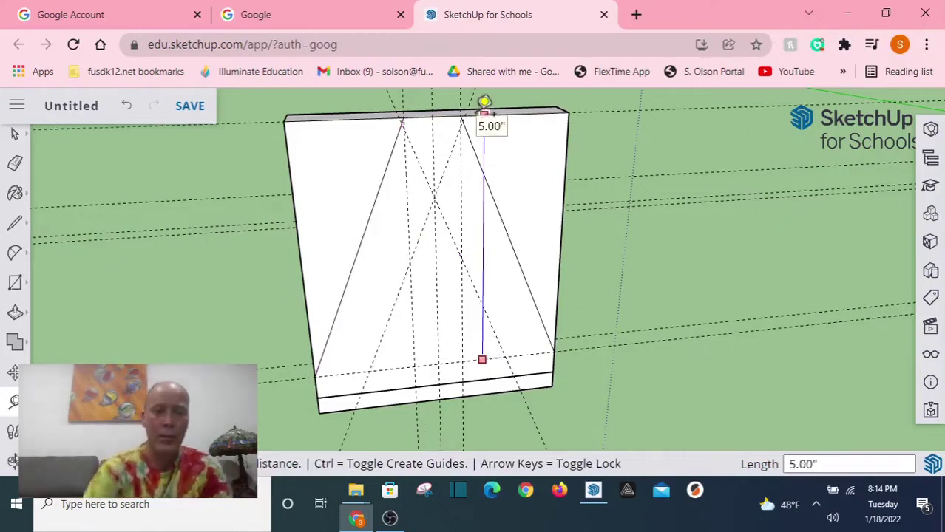
pyautogui.click(495, 258)
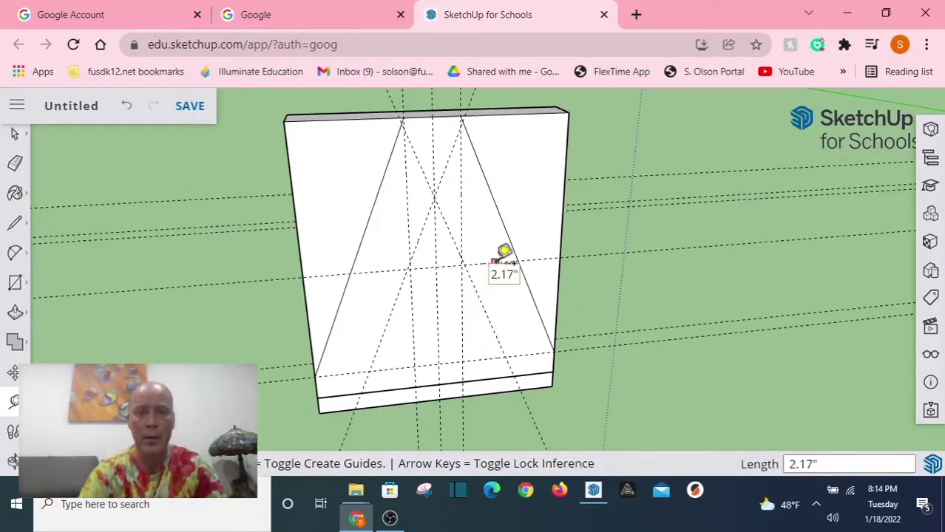
pyautogui.click(495, 262)
pyautogui.press('Escape')
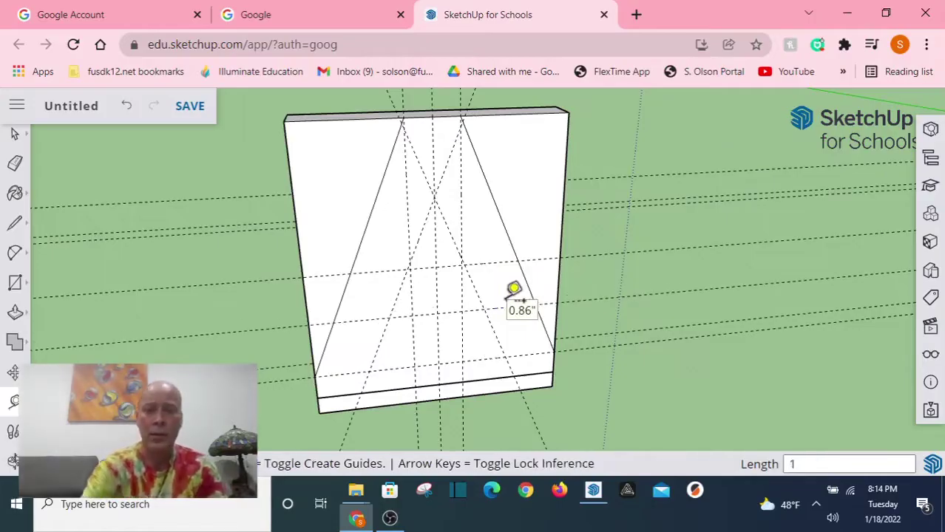
pyautogui.click(15, 223)
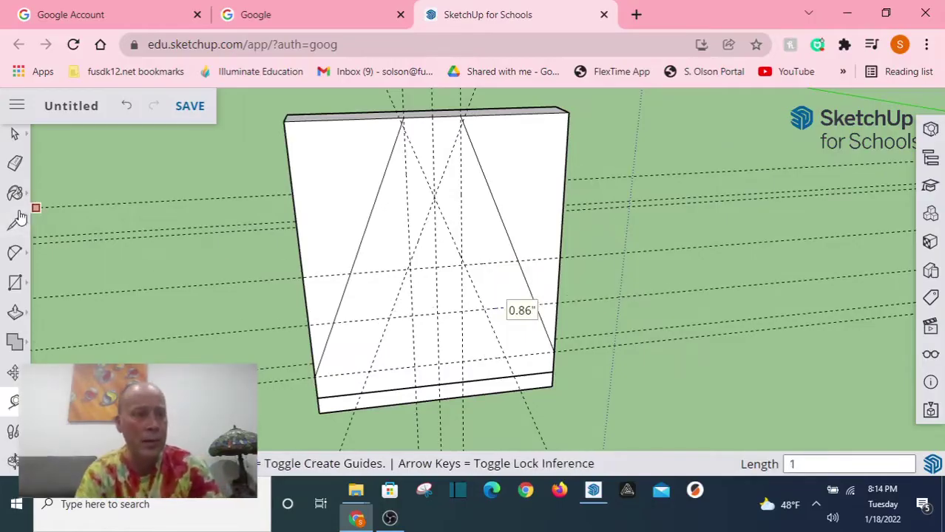
# Draw the inner triangle and the lower trapezoid on the end piece's guide intersections
pyautogui.click(434, 197)
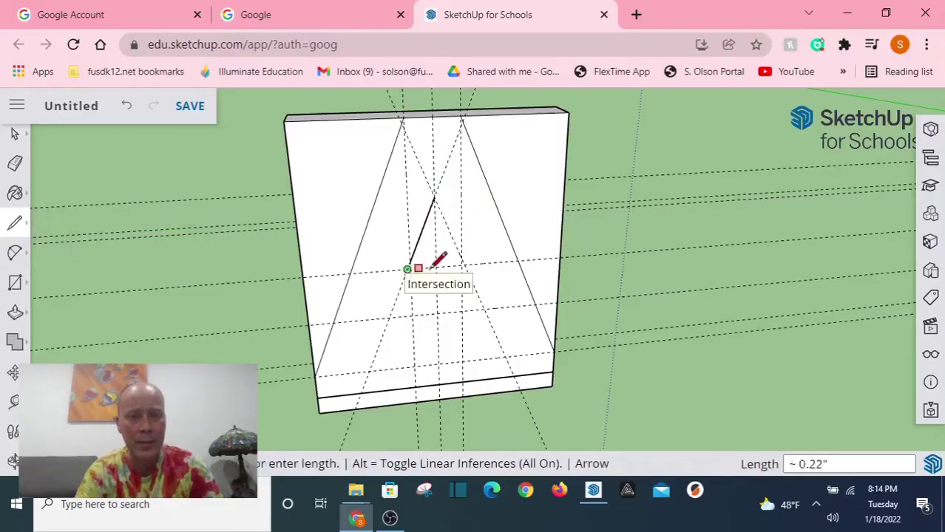
pyautogui.click(464, 264)
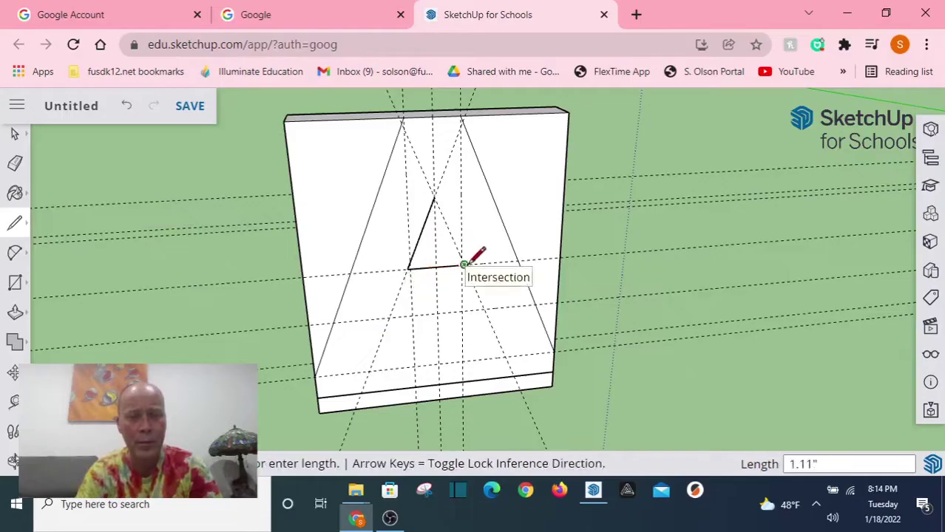
pyautogui.click(436, 196)
pyautogui.click(484, 310)
pyautogui.click(504, 357)
pyautogui.click(369, 371)
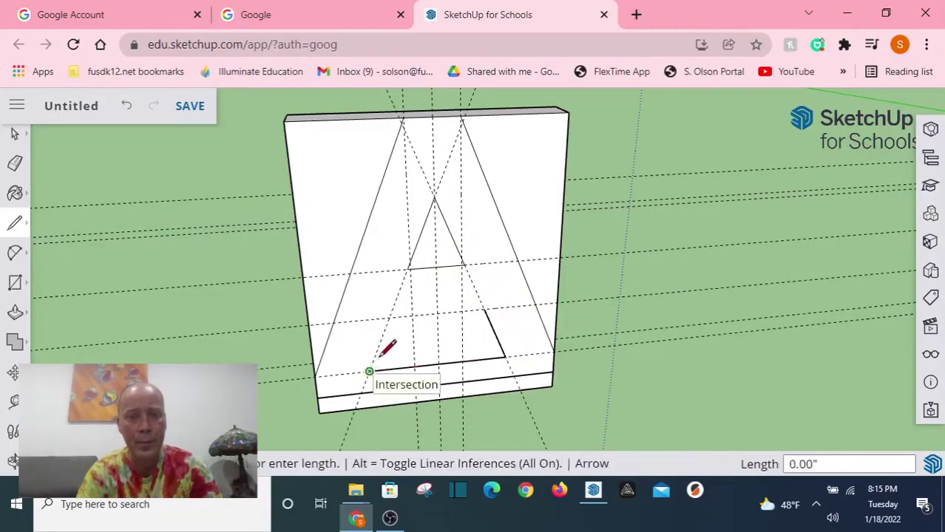
pyautogui.click(388, 318)
pyautogui.click(484, 311)
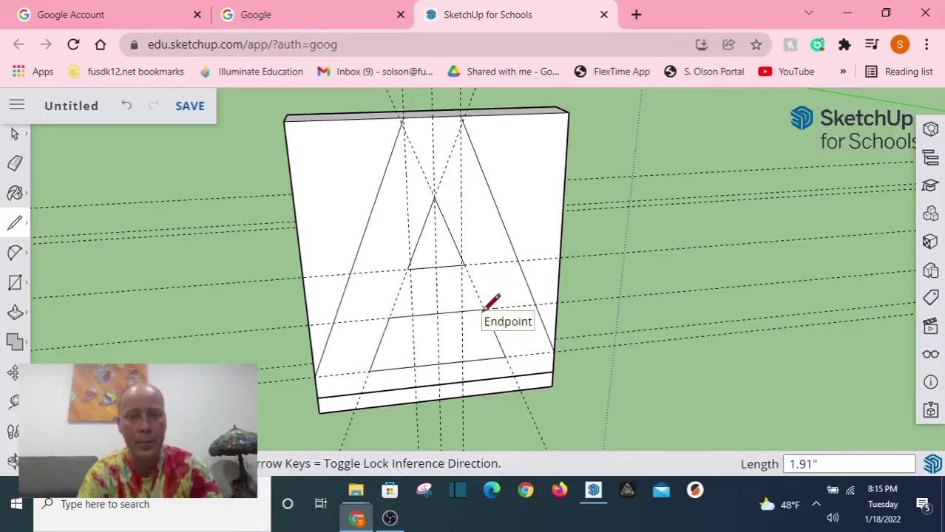
# Push away both side triangles and punch the triangle and trapezoid through to form the A
pyautogui.moveTo(196, 267); pyautogui.dragTo(333, 259, button='middle')
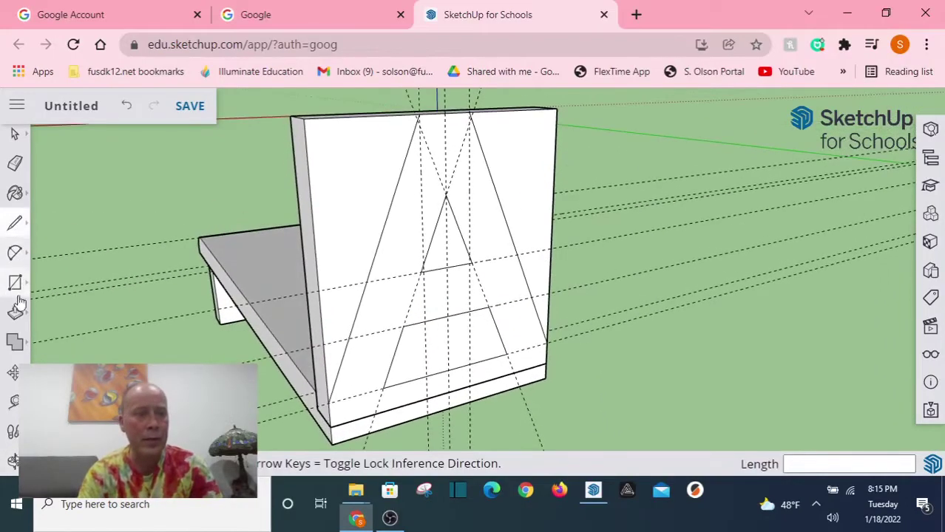
pyautogui.click(15, 312)
pyautogui.click(334, 184)
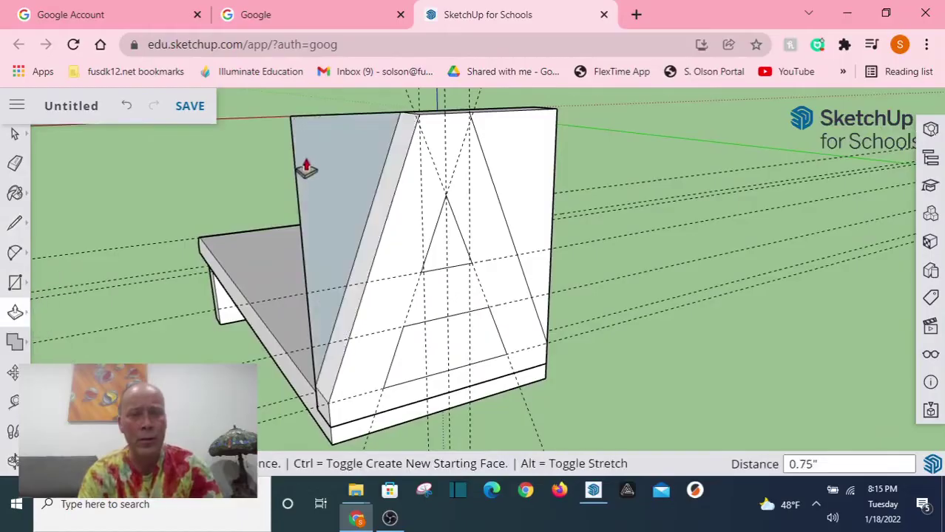
pyautogui.click(306, 164)
pyautogui.doubleClick(555, 154)
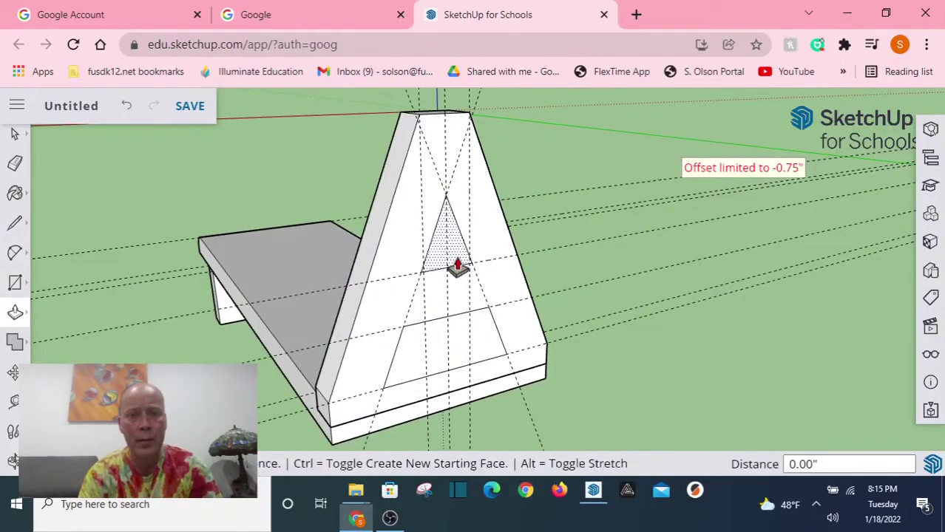
pyautogui.doubleClick(453, 255)
pyautogui.doubleClick(433, 358)
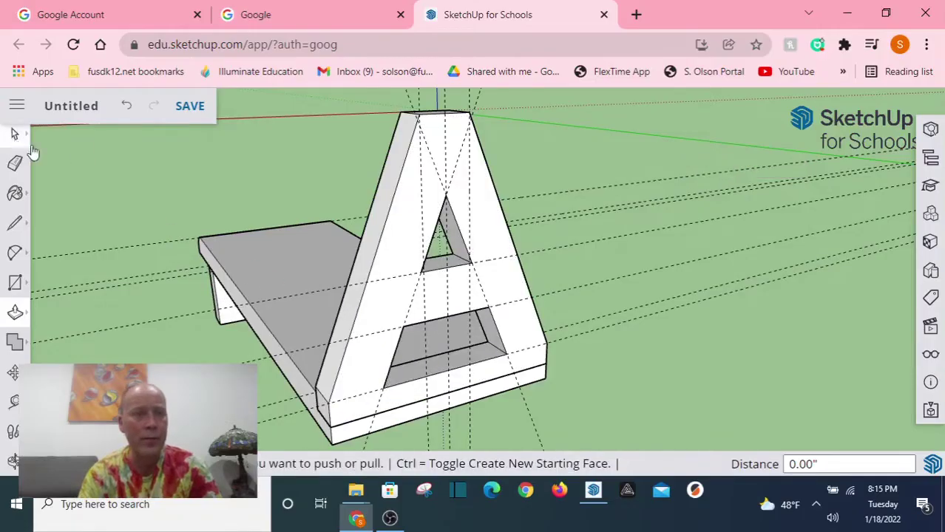
pyautogui.click(15, 133)
pyautogui.scroll(-3, 348, 186)
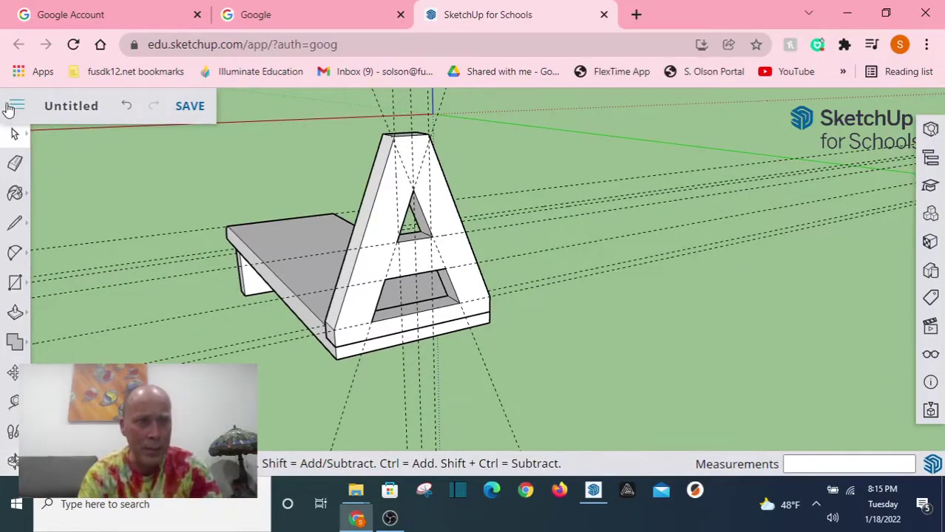
# Sweep the Eraser across every dashed guide around the A upright and shelf slab
pyautogui.click(15, 106)
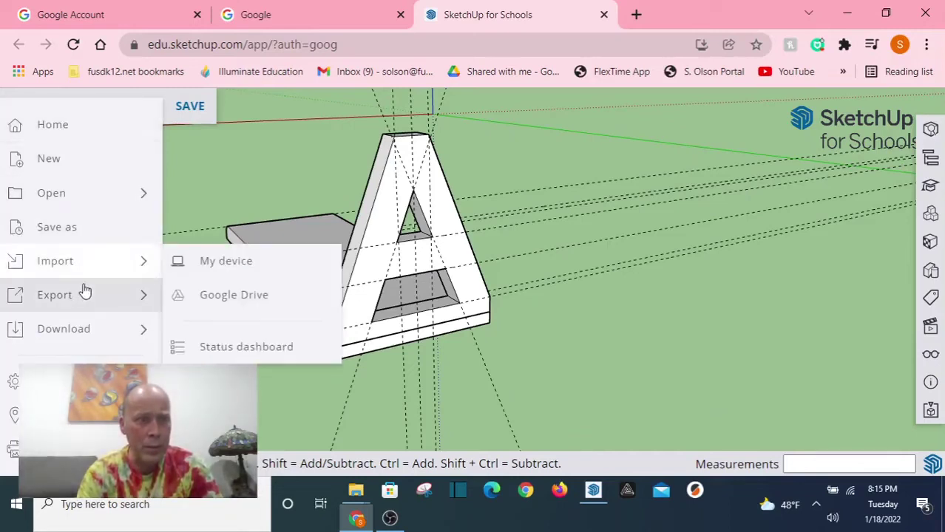
pyautogui.click(593, 350)
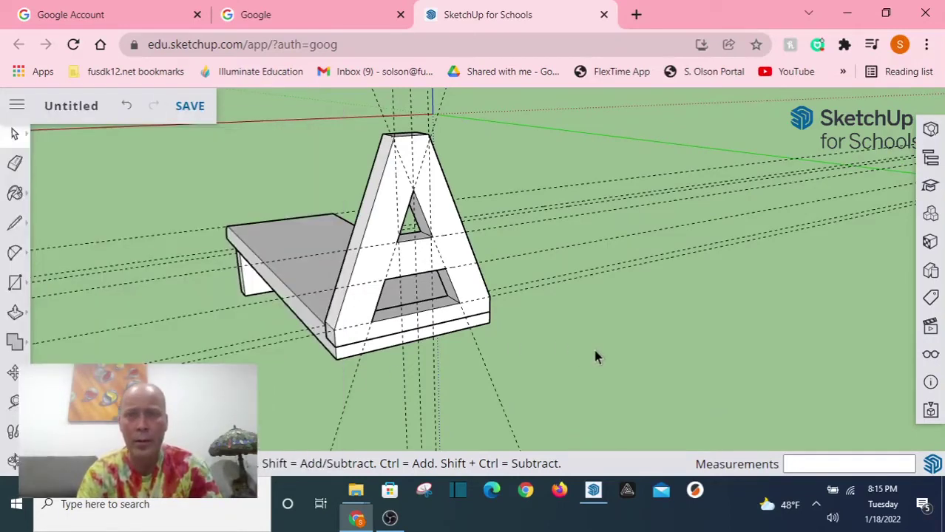
pyautogui.click(15, 163)
pyautogui.moveTo(146, 290); pyautogui.dragTo(172, 354)
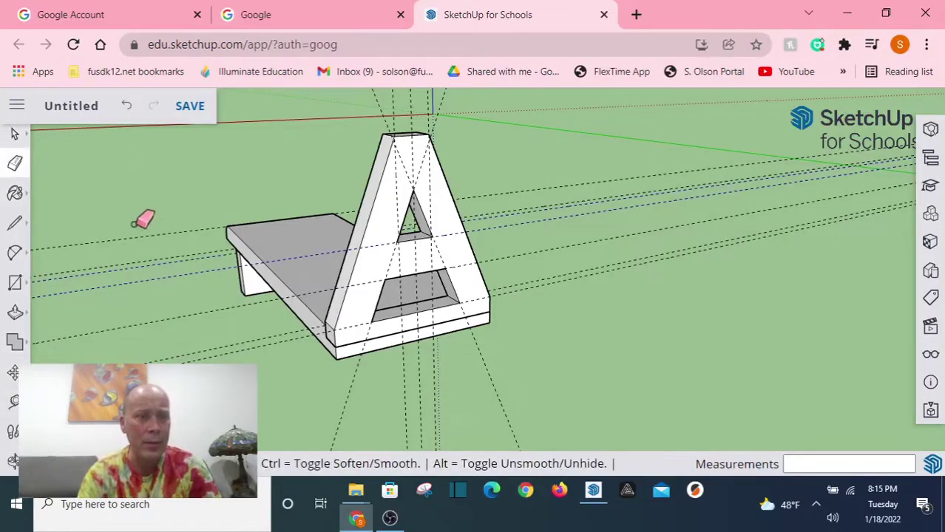
pyautogui.moveTo(168, 312)
pyautogui.mouseDown()
pyautogui.moveTo(125, 212)
pyautogui.moveTo(165, 303)
pyautogui.moveTo(155, 255)
pyautogui.mouseUp()
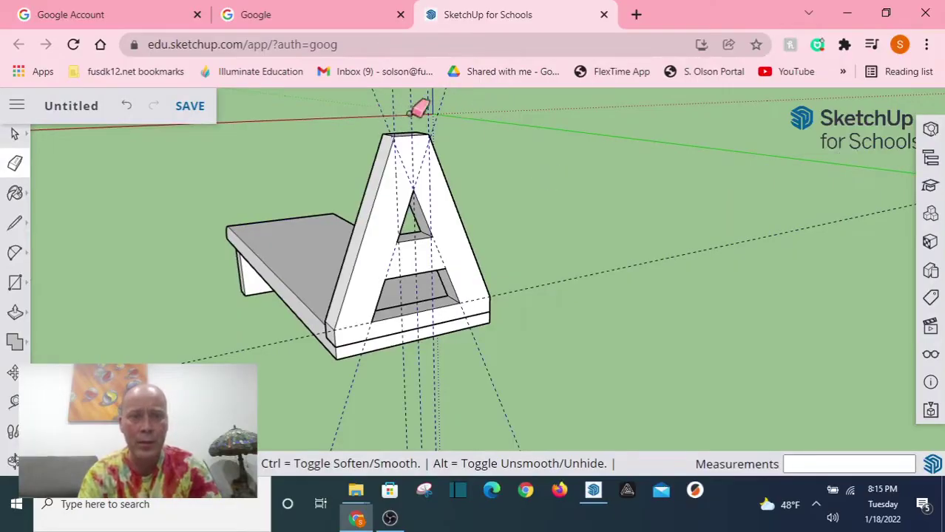
pyautogui.moveTo(421, 112); pyautogui.dragTo(508, 164)
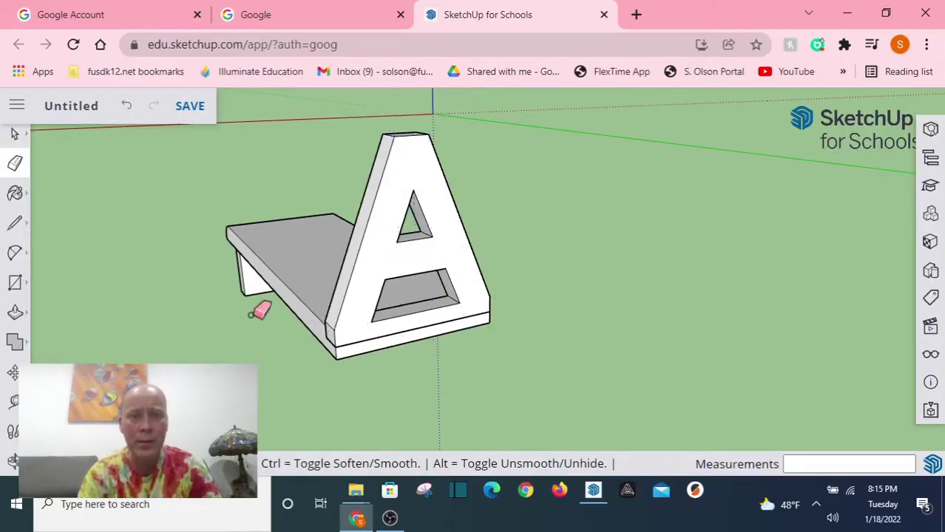
pyautogui.moveTo(255, 296)
pyautogui.mouseDown(button='middle')
pyautogui.moveTo(407, 245)
pyautogui.moveTo(337, 284)
pyautogui.moveTo(458, 220)
pyautogui.moveTo(293, 298)
pyautogui.moveTo(466, 219)
pyautogui.moveTo(344, 316)
pyautogui.moveTo(256, 318)
pyautogui.moveTo(255, 345)
pyautogui.mouseUp(button='middle')
# Undo the accidental erase, edit the shelf board group, and erase its rounded-corner seam edge
pyautogui.scroll(-3, 317, 291)
pyautogui.scroll(5, 232, 336)
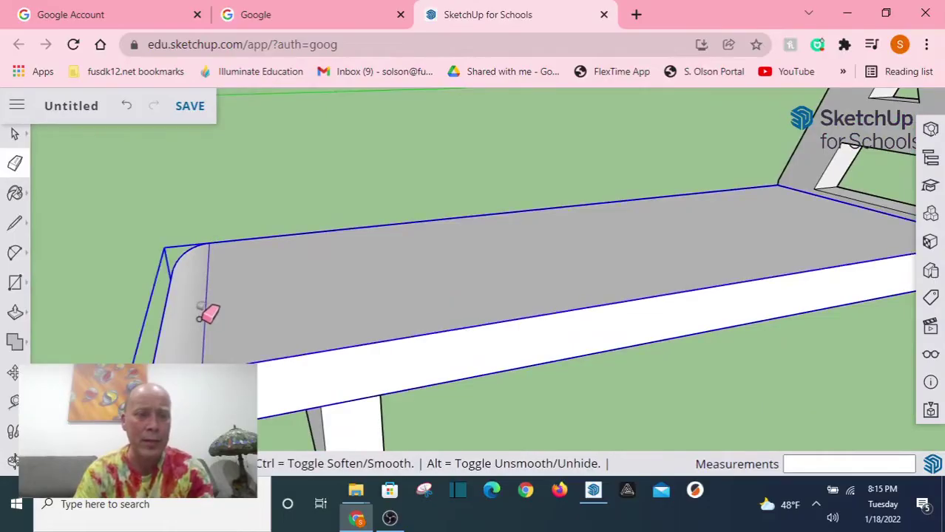
pyautogui.click(204, 316)
pyautogui.hotkey('ctrl', 'z')
pyautogui.rightClick(287, 310)
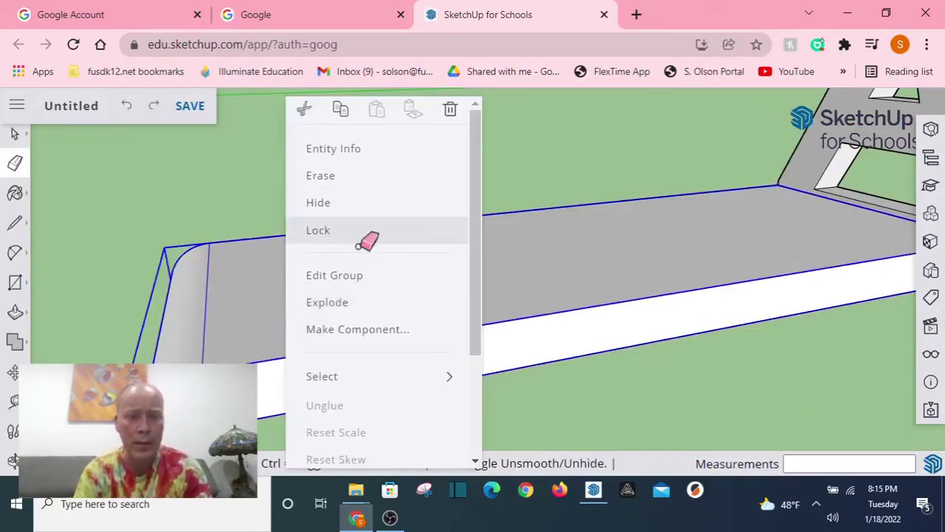
pyautogui.click(354, 274)
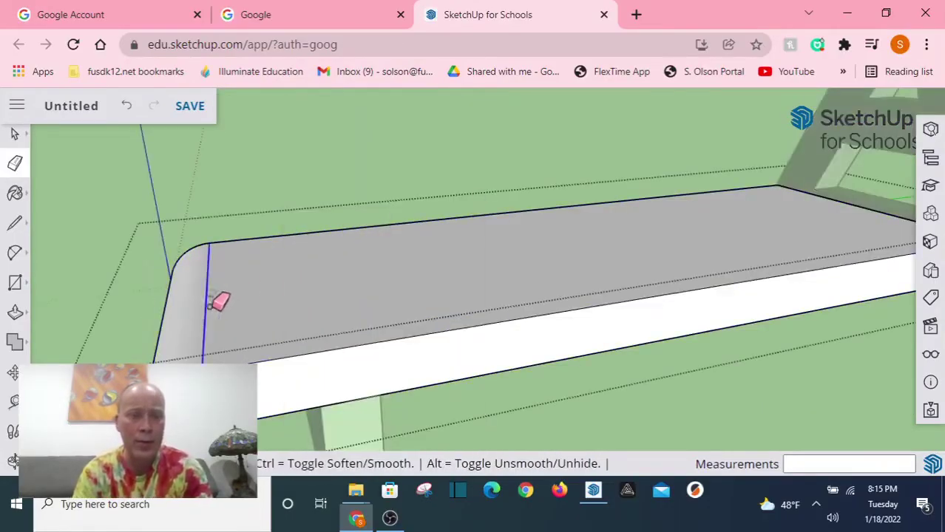
pyautogui.click(212, 303)
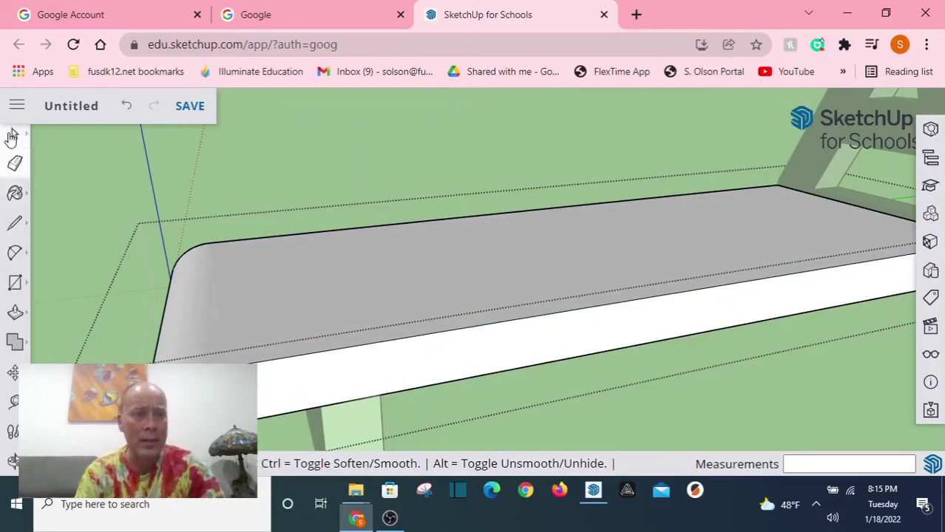
pyautogui.scroll(-6, 337, 156)
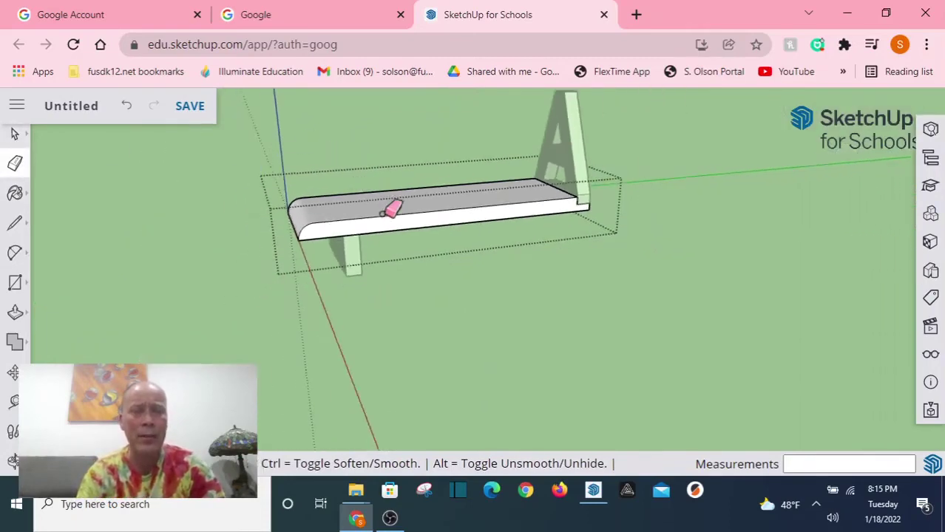
pyautogui.moveTo(391, 211)
pyautogui.mouseDown(button='middle')
pyautogui.moveTo(487, 291)
pyautogui.moveTo(484, 281)
pyautogui.mouseUp(button='middle')
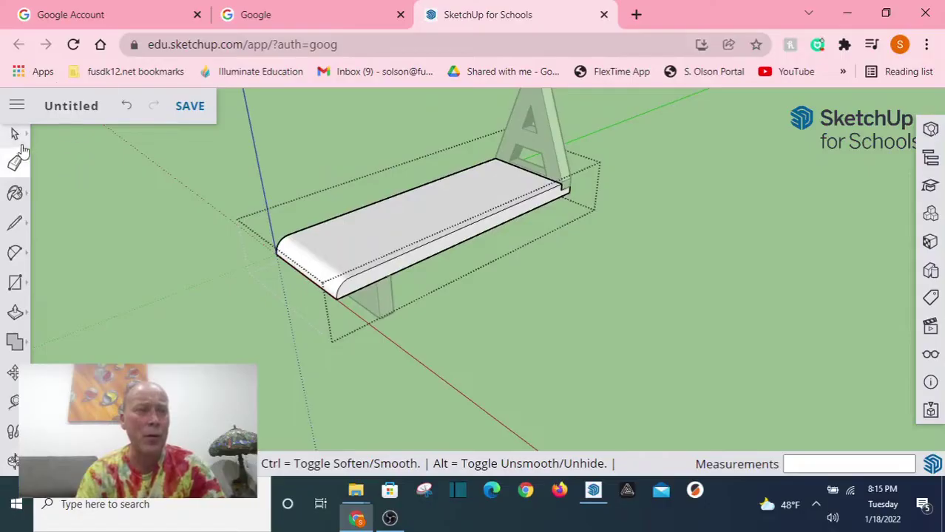
# Exit the shelf board group and orbit to view the A end piece from the side
pyautogui.click(15, 134)
pyautogui.click(233, 188)
pyautogui.scroll(-3, 421, 333)
pyautogui.moveTo(421, 333); pyautogui.dragTo(494, 253, button='middle')
pyautogui.scroll(5, 443, 266)
pyautogui.moveTo(392, 274); pyautogui.dragTo(485, 257, button='middle')
pyautogui.scroll(-3, 306, 289)
pyautogui.moveTo(306, 289); pyautogui.dragTo(361, 245, button='middle')
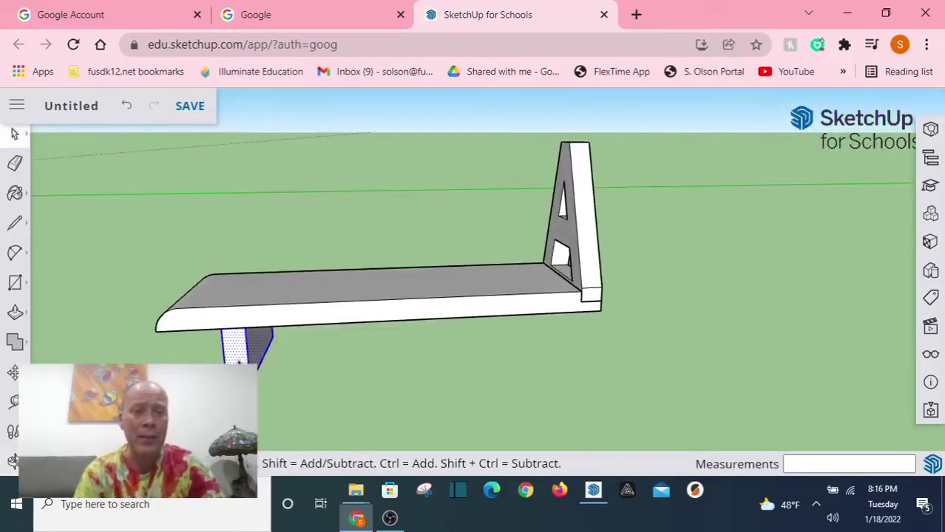
# Make the leg and the A end piece each into a group
pyautogui.rightClick(238, 360)
pyautogui.click(304, 375)
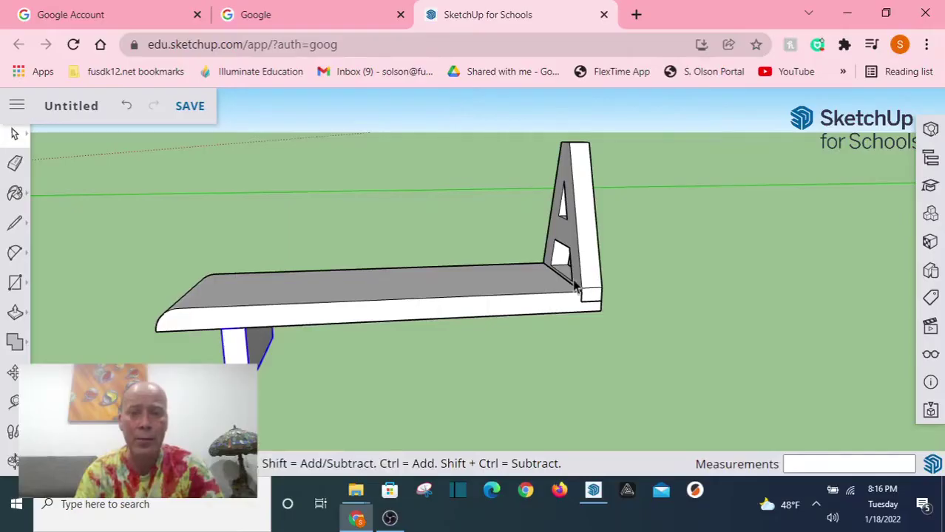
pyautogui.click(581, 235)
pyautogui.rightClick(581, 235)
pyautogui.click(616, 364)
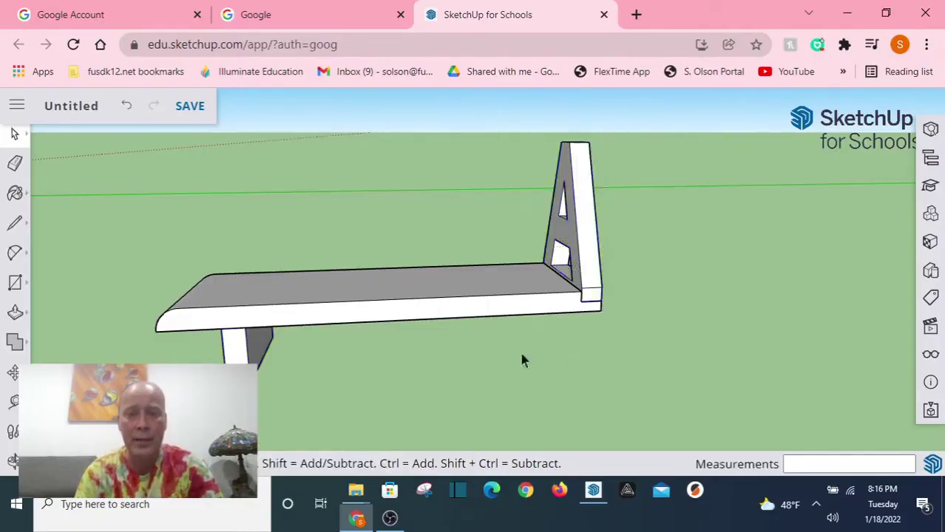
# Undo the shelf model back to an empty scene showing the axes and person figure
pyautogui.moveTo(460, 349); pyautogui.dragTo(278, 307, button='middle')
pyautogui.moveTo(279, 387); pyautogui.dragTo(248, 364, button='middle')
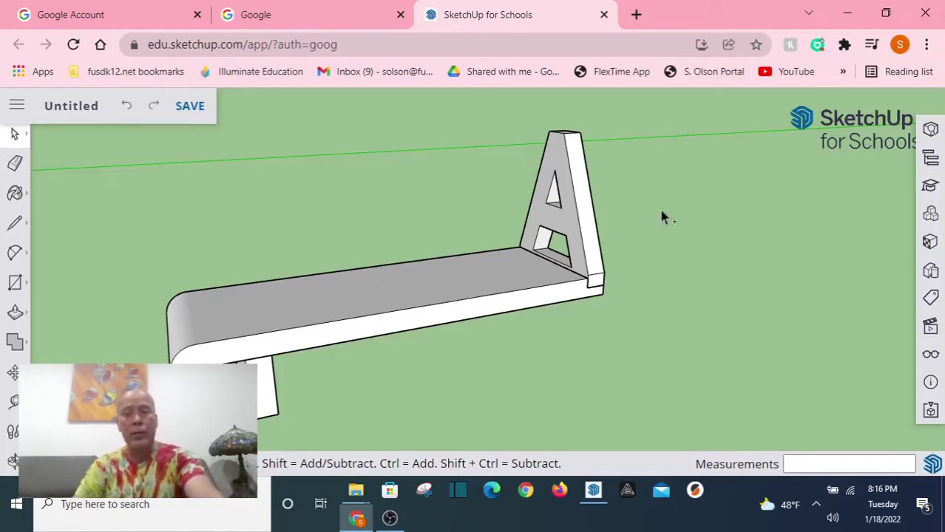
pyautogui.hotkey('ctrl', 'z')
pyautogui.hotkey('ctrl', 'z')
pyautogui.hotkey('ctrl', 'z')
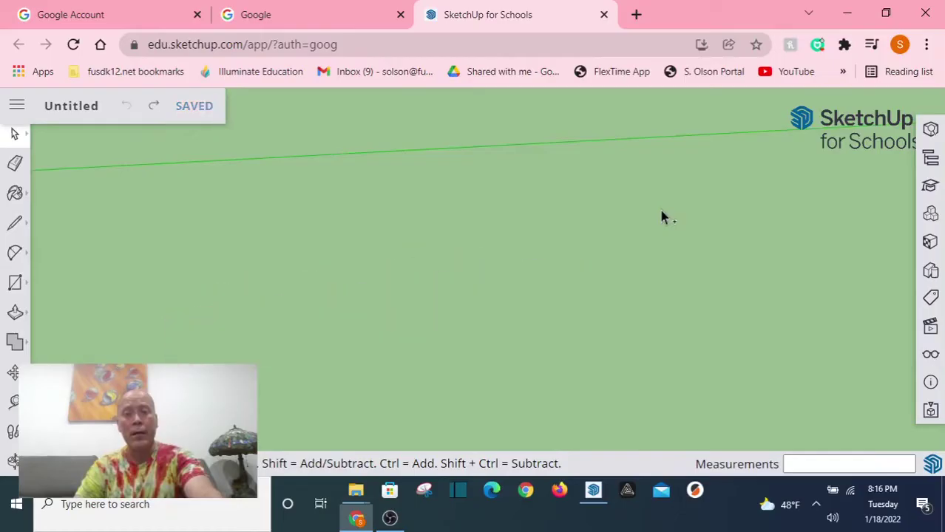
pyautogui.moveTo(663, 216); pyautogui.dragTo(710, 268, button='middle')
pyautogui.scroll(-5, 696, 266)
pyautogui.scroll(5, 784, 245)
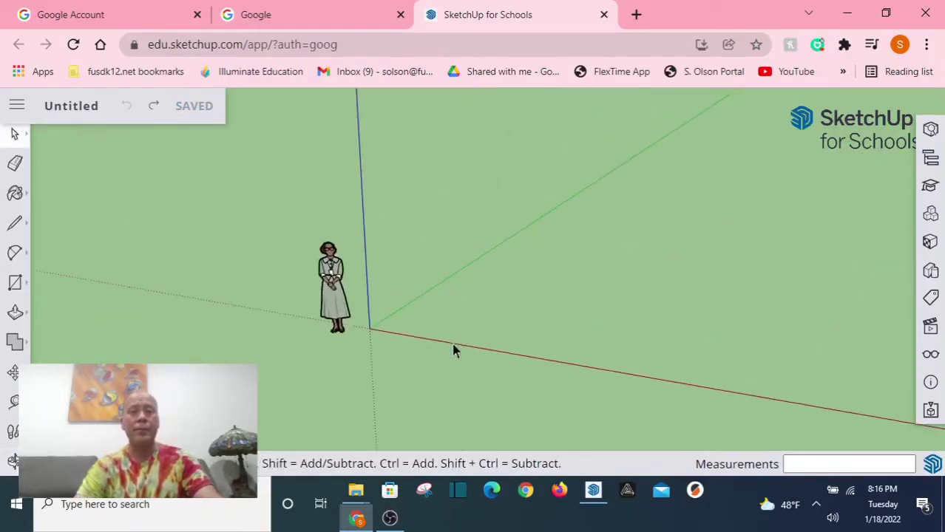
pyautogui.moveTo(455, 347); pyautogui.dragTo(394, 290, button='middle')
pyautogui.click(355, 275)
pyautogui.press('Delete')
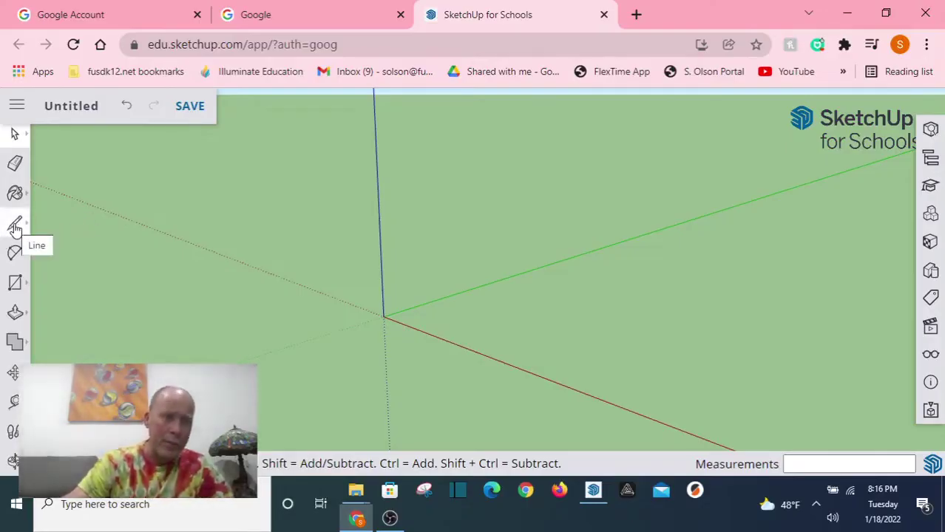
# Pick the straight Line tool from the pencil flyout and tilt the view of the axes
pyautogui.click(15, 227)
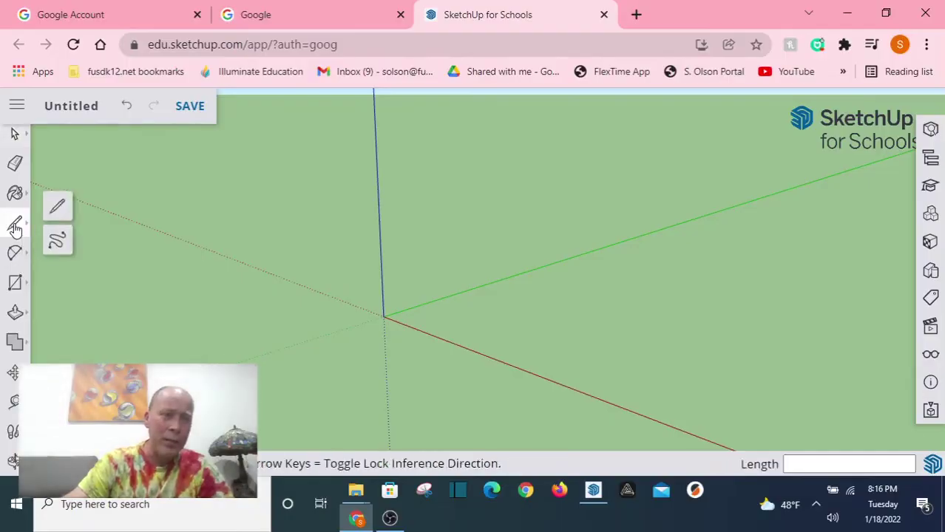
pyautogui.click(59, 212)
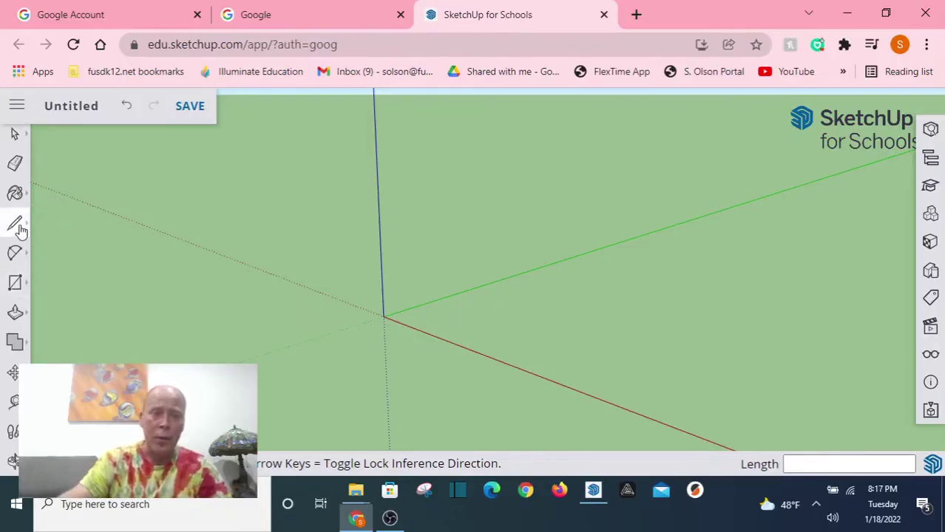
pyautogui.moveTo(170, 226)
pyautogui.mouseDown(button='middle')
pyautogui.moveTo(198, 252)
pyautogui.moveTo(182, 248)
pyautogui.mouseUp(button='middle')
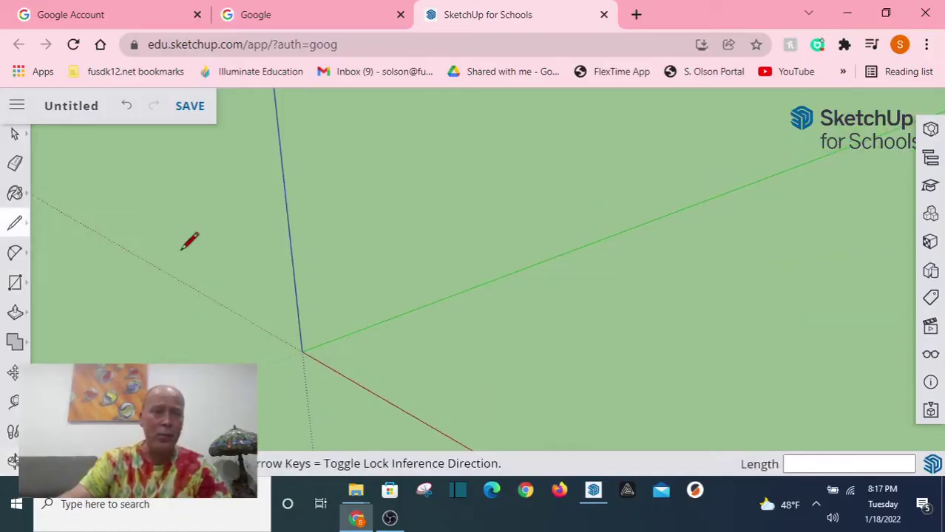
# Draw the outline's upright edge up the blue axis and its top edge
pyautogui.click(348, 293)
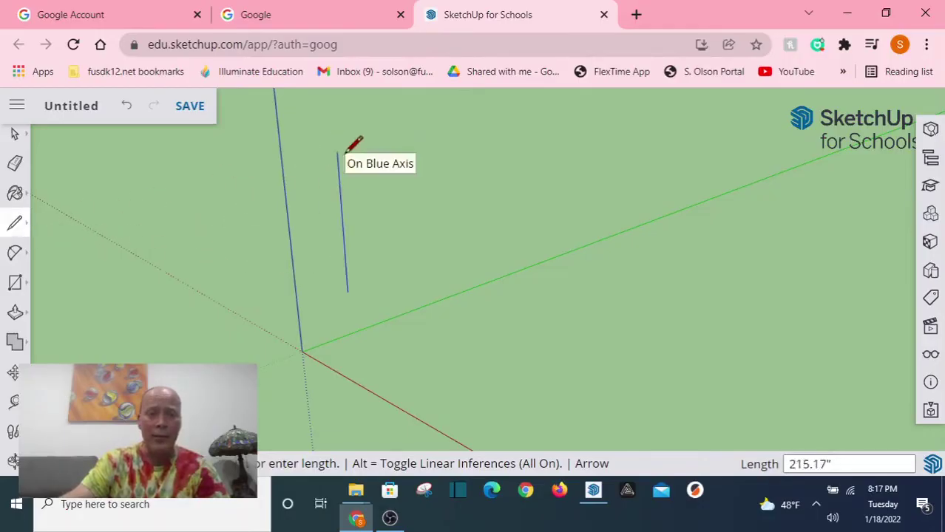
pyautogui.click(337, 151)
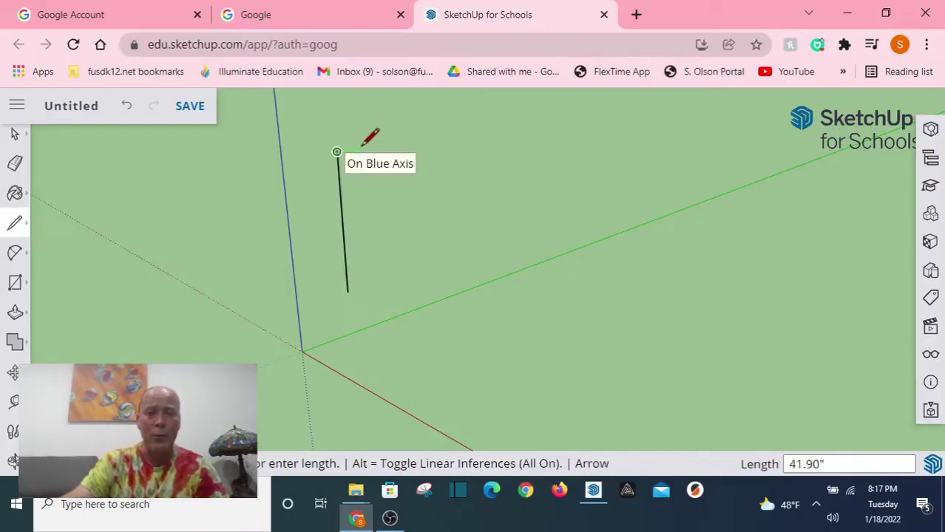
pyautogui.click(454, 136)
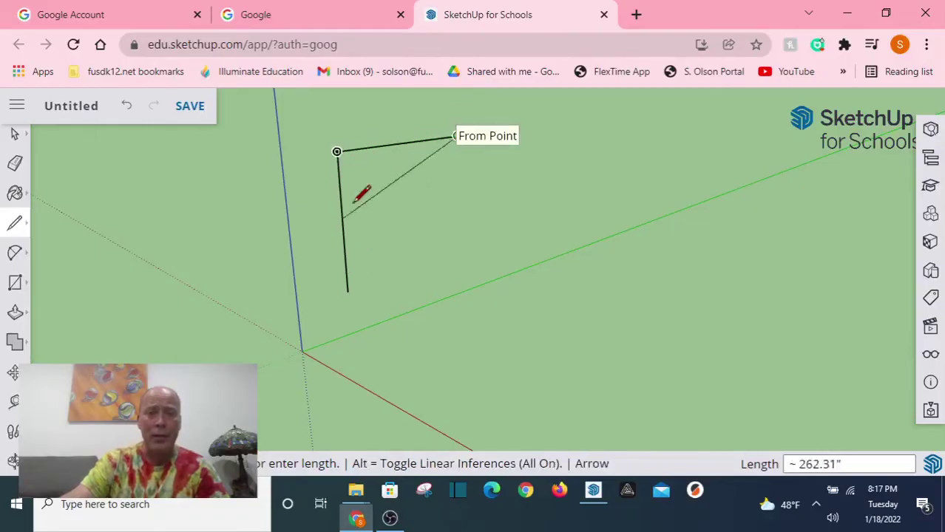
pyautogui.moveTo(548, 203); pyautogui.dragTo(393, 161, button='middle')
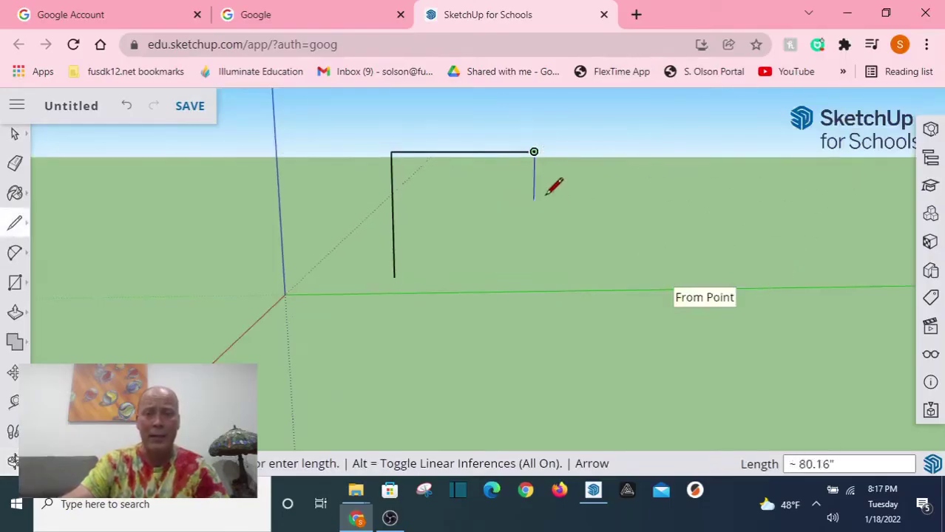
# Draw the two step-downs along the blue and green axes and close the outline into a face
pyautogui.click(625, 184)
pyautogui.click(621, 229)
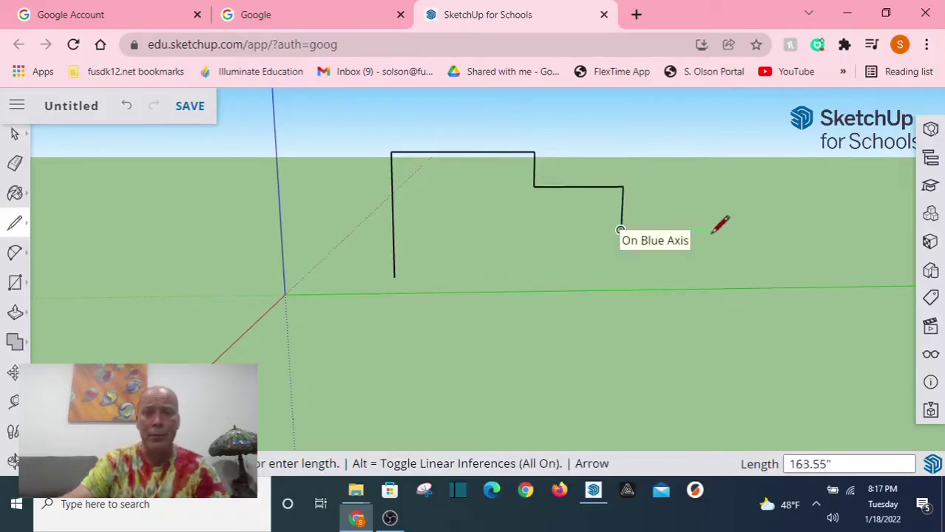
pyautogui.click(709, 231)
pyautogui.click(710, 279)
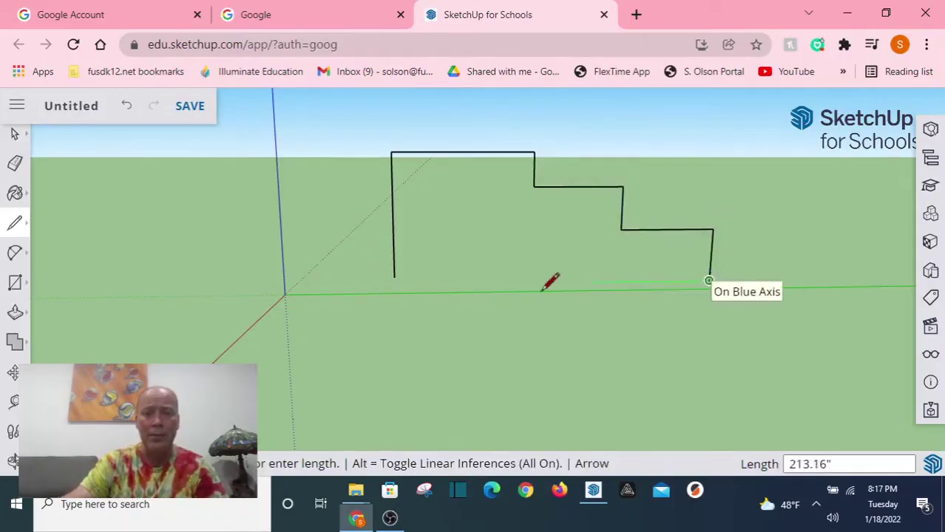
pyautogui.scroll(5, 399, 280)
pyautogui.scroll(1, 397, 285)
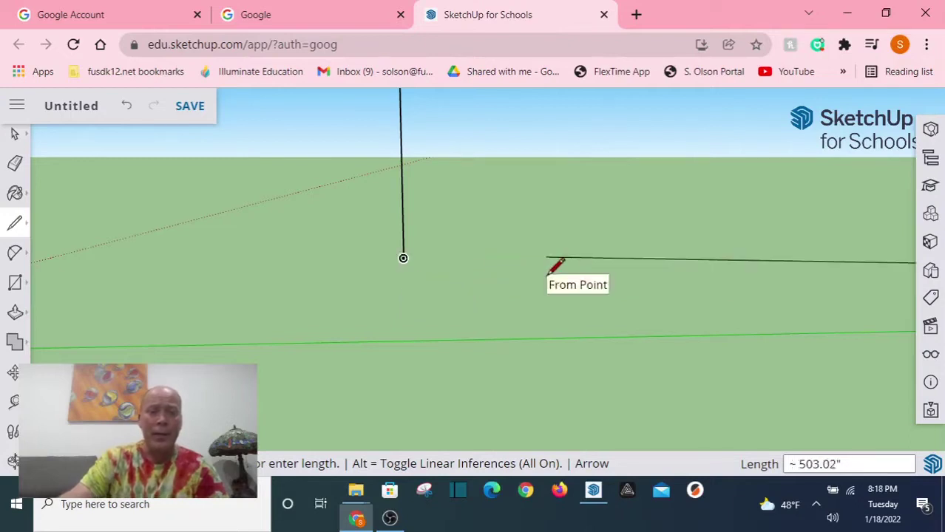
pyautogui.click(402, 258)
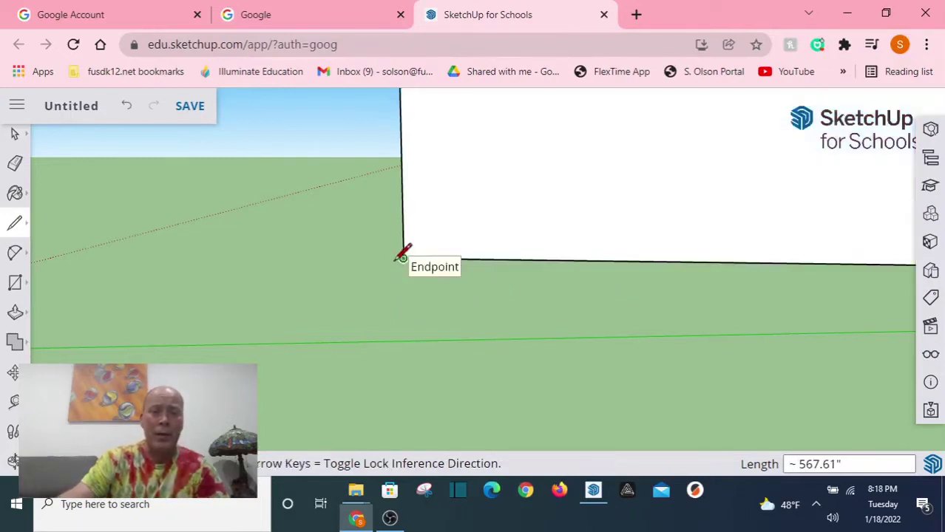
pyautogui.scroll(-3, 363, 272)
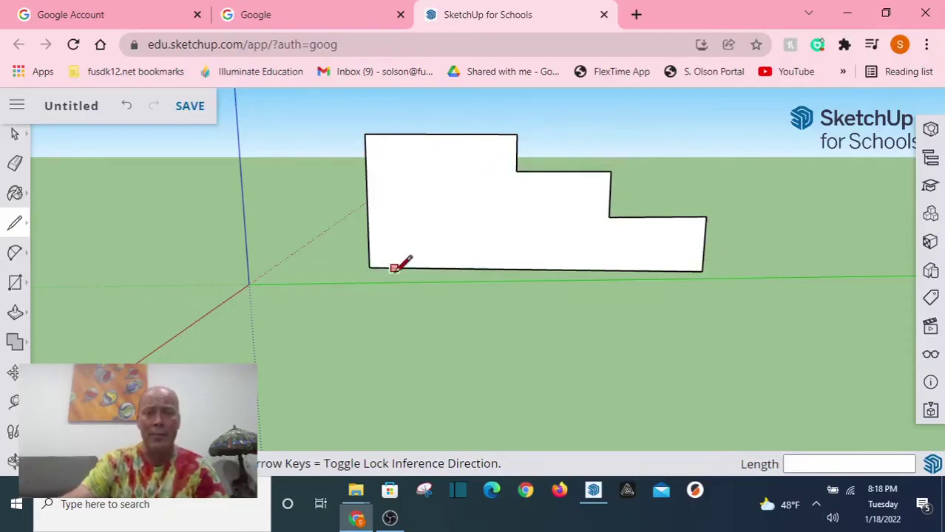
# Undo the closing edge, then redraw the bottom edge along the green axis to refill the three-step face
pyautogui.hotkey('ctrl', 'z')
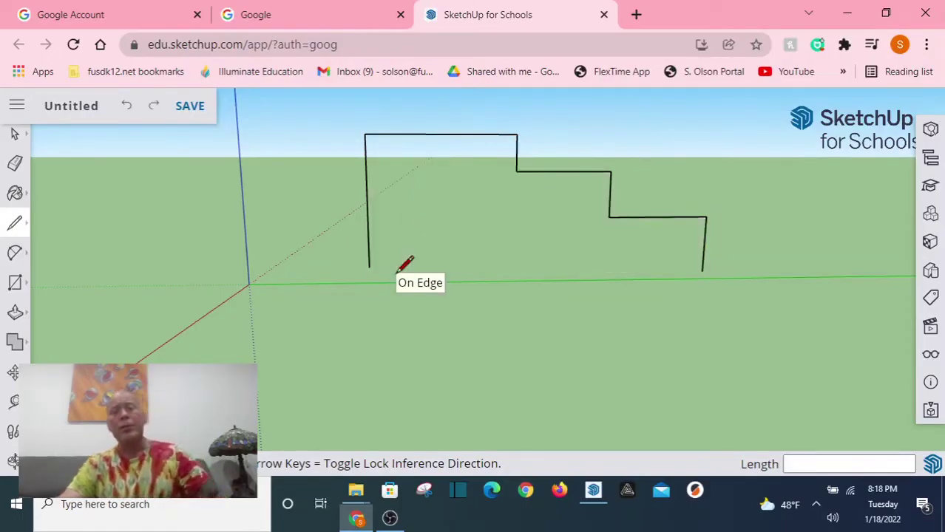
pyautogui.scroll(-2, 400, 268)
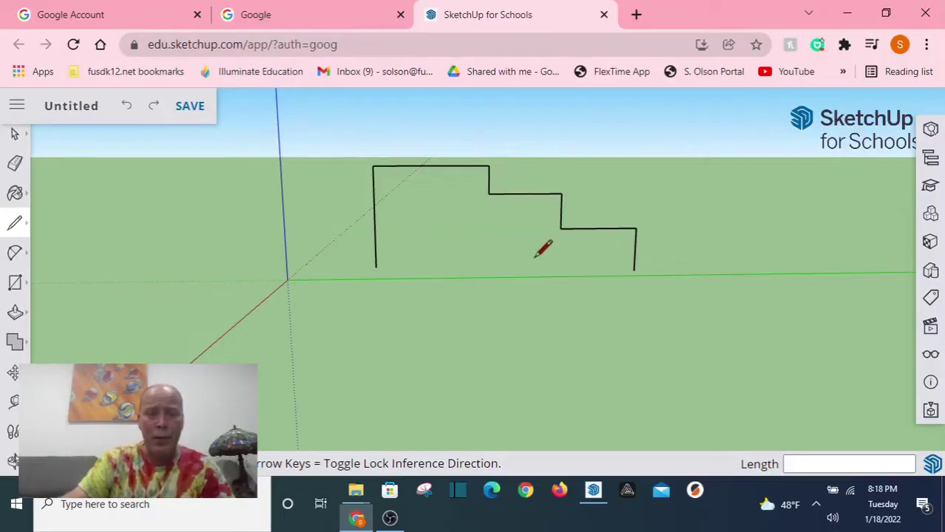
pyautogui.click(633, 270)
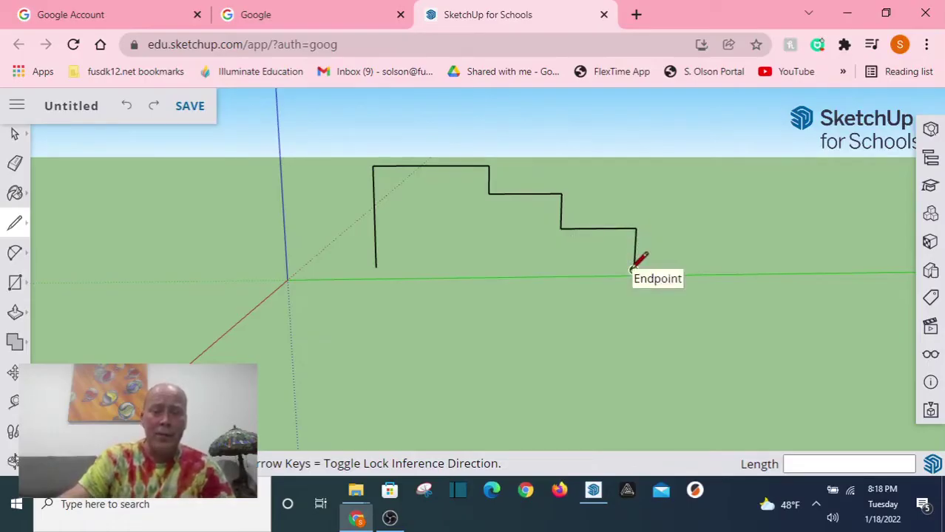
pyautogui.click(634, 268)
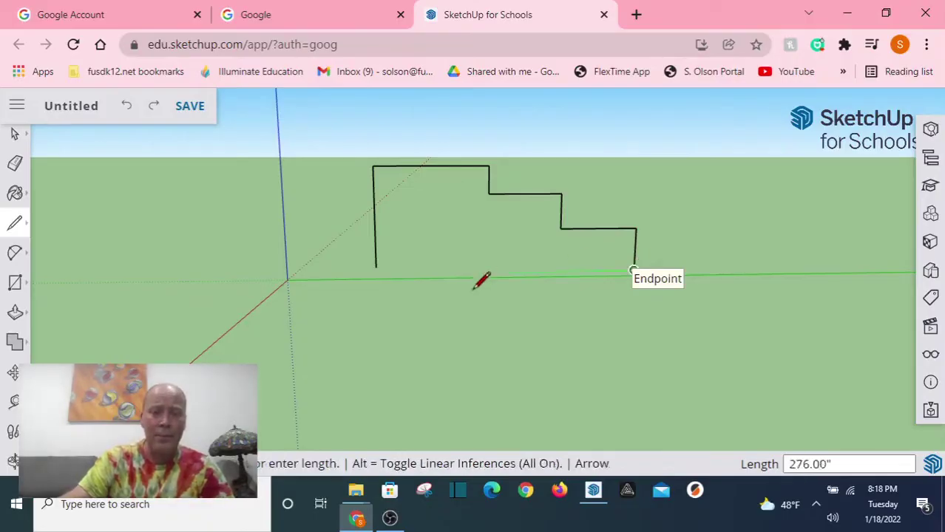
pyautogui.scroll(2, 379, 268)
pyautogui.scroll(5, 382, 270)
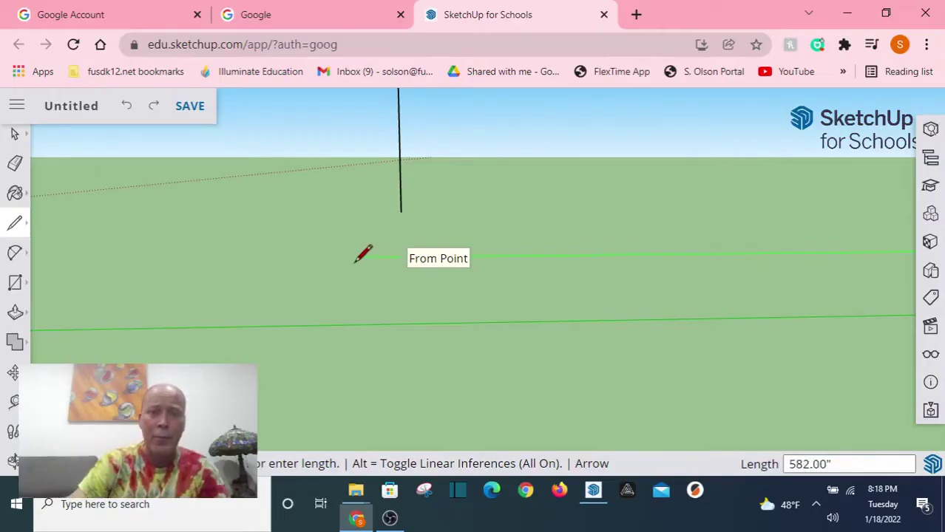
pyautogui.click(401, 255)
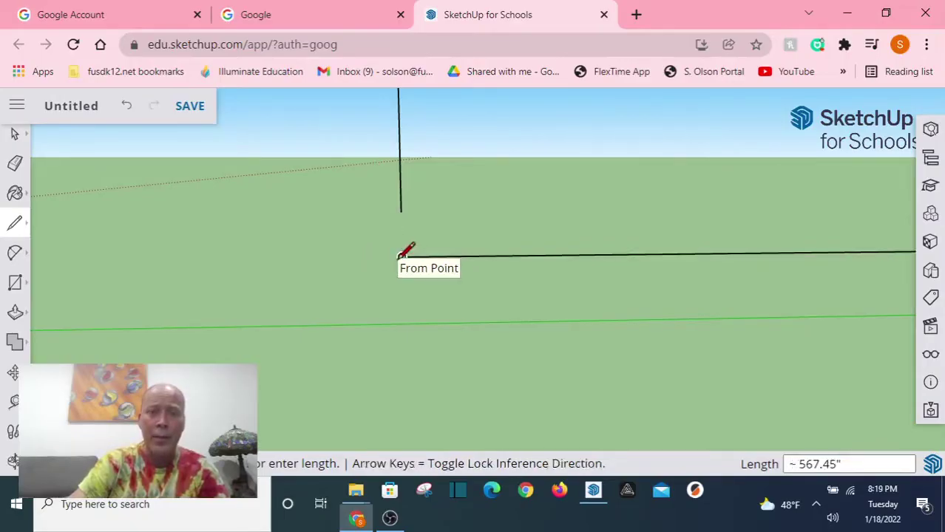
pyautogui.click(403, 213)
pyautogui.scroll(-5, 200, 270)
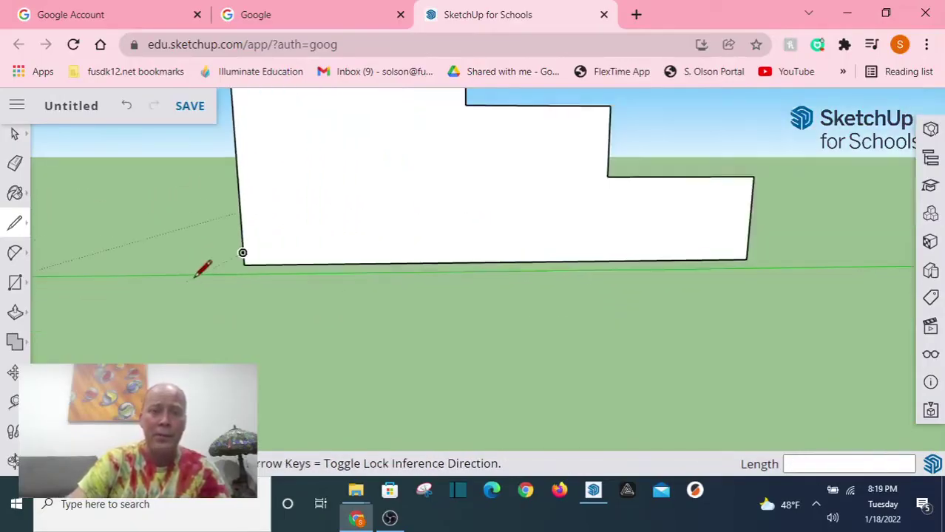
# Orbit and zoom out to view the closed three-step face from the side
pyautogui.moveTo(293, 304); pyautogui.dragTo(296, 262, button='middle')
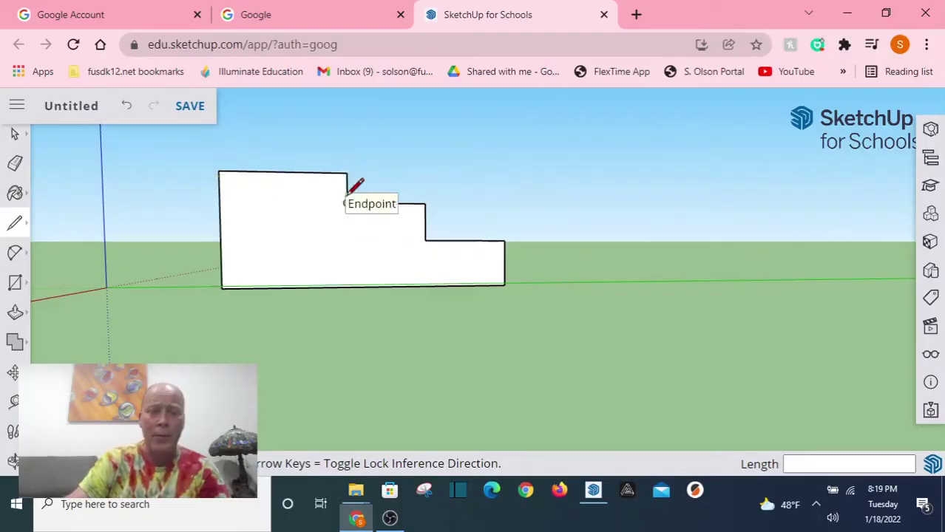
pyautogui.click(504, 285)
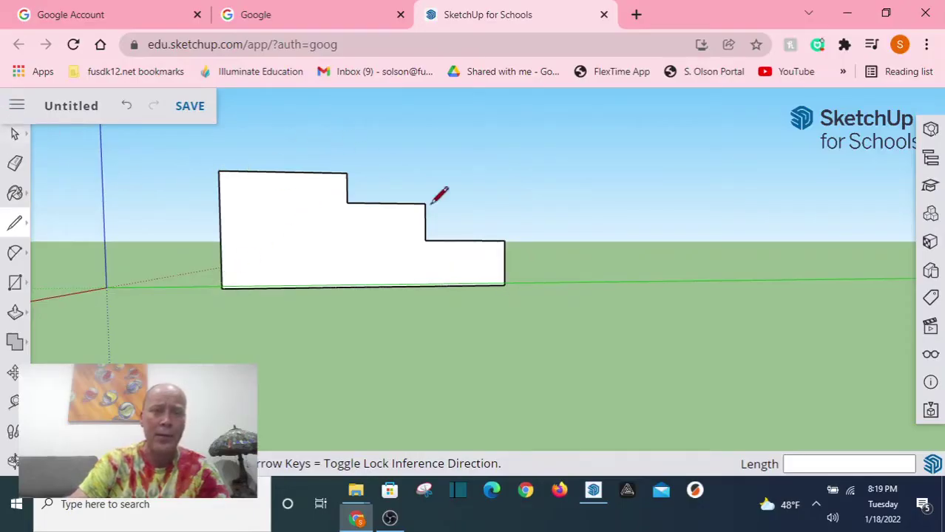
pyautogui.moveTo(498, 211)
pyautogui.mouseDown(button='middle')
pyautogui.moveTo(426, 281)
pyautogui.moveTo(339, 302)
pyautogui.moveTo(381, 297)
pyautogui.mouseUp(button='middle')
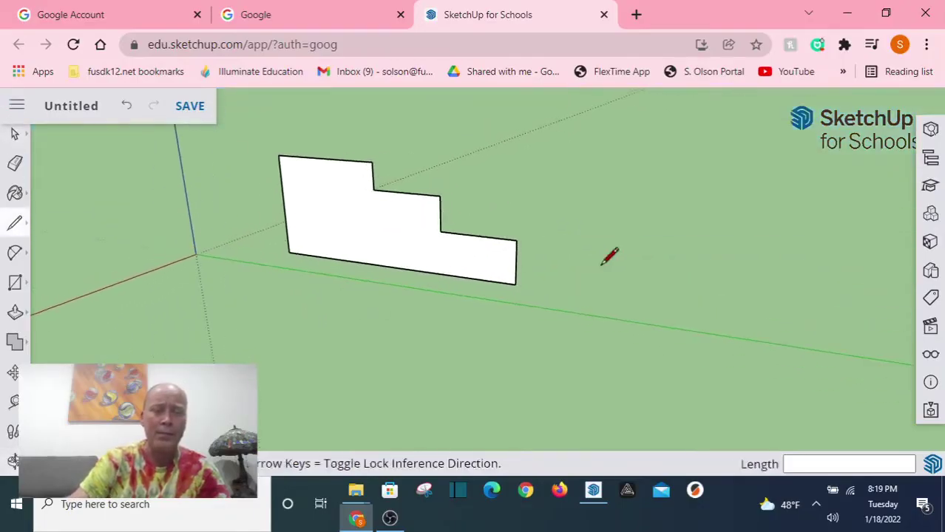
pyautogui.scroll(-5, 554, 178)
# Draw a second stepped outline along the red axis: upright edge, two steps, bottom and tall left edge
pyautogui.moveTo(671, 223)
pyautogui.mouseDown(button='middle')
pyautogui.moveTo(507, 230)
pyautogui.moveTo(472, 111)
pyautogui.mouseUp(button='middle')
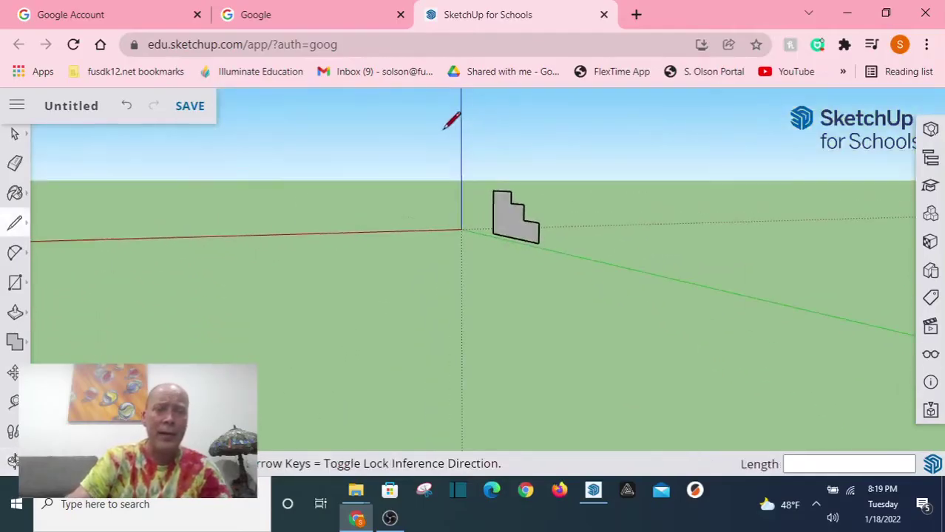
pyautogui.click(439, 127)
pyautogui.click(439, 191)
pyautogui.click(366, 190)
pyautogui.click(366, 170)
pyautogui.click(276, 170)
pyautogui.click(276, 214)
pyautogui.click(191, 216)
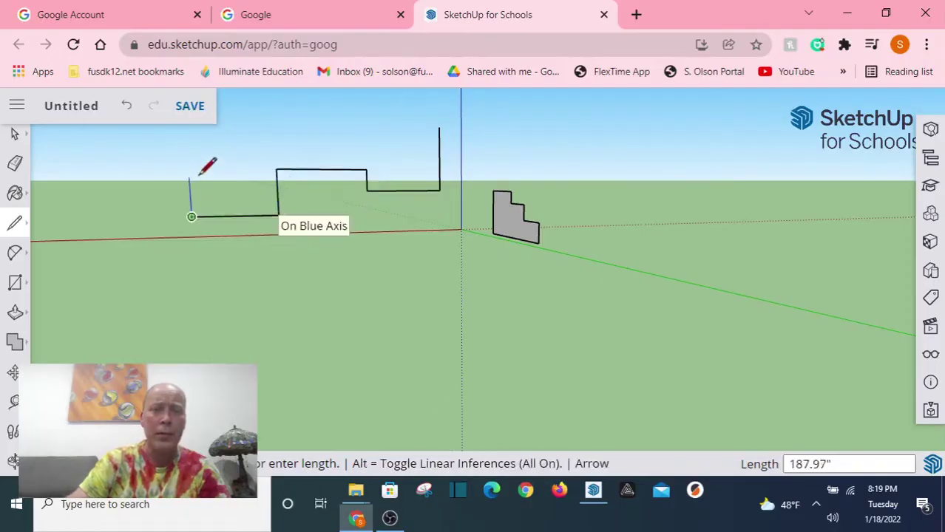
pyautogui.click(186, 133)
# Undo the stray slanted and tall edges, leaving the three-step lower edges facing head-on
pyautogui.moveTo(355, 113)
pyautogui.mouseDown(button='middle')
pyautogui.moveTo(339, 114)
pyautogui.moveTo(299, 205)
pyautogui.moveTo(379, 251)
pyautogui.moveTo(359, 162)
pyautogui.moveTo(371, 151)
pyautogui.mouseUp(button='middle')
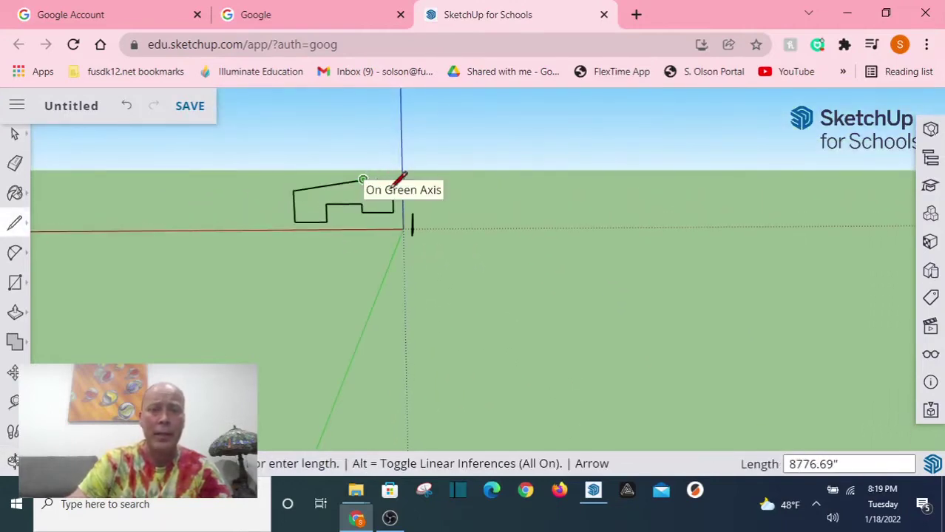
pyautogui.moveTo(372, 178); pyautogui.dragTo(362, 194, button='middle')
pyautogui.scroll(5, 362, 194)
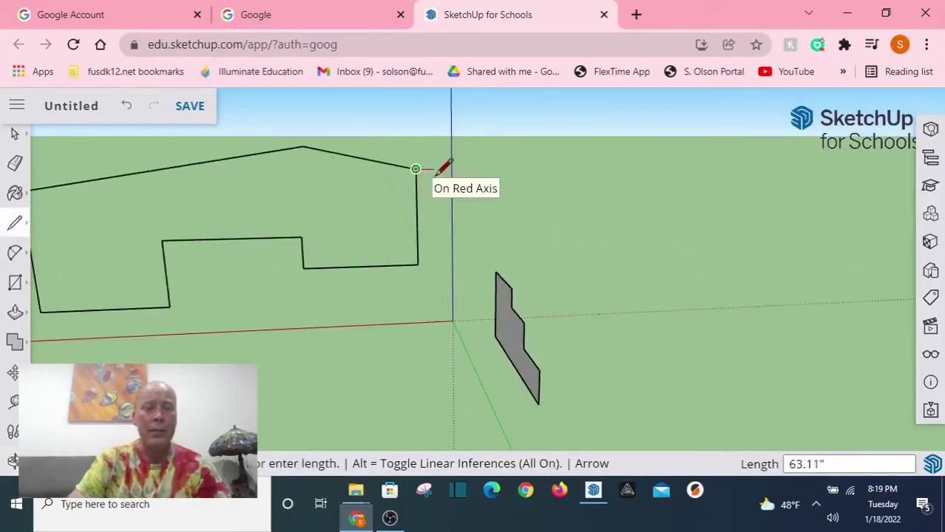
pyautogui.moveTo(445, 163)
pyautogui.mouseDown(button='middle')
pyautogui.moveTo(410, 156)
pyautogui.moveTo(403, 232)
pyautogui.moveTo(433, 301)
pyautogui.mouseUp(button='middle')
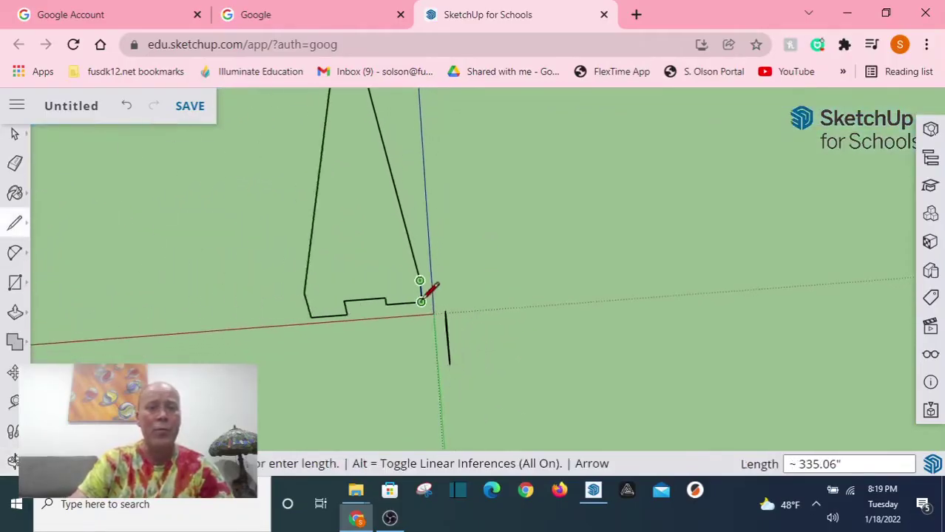
pyautogui.hotkey('ctrl', 'z')
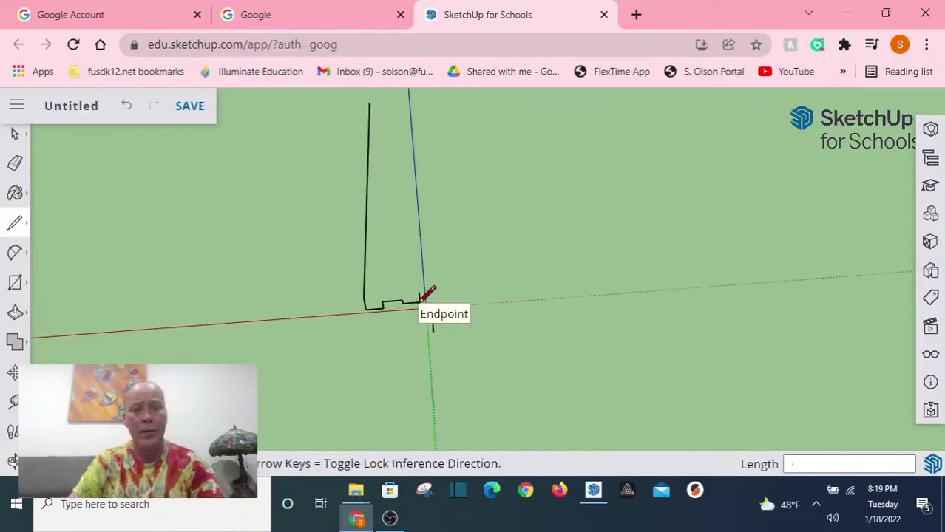
pyautogui.hotkey('ctrl', 'z')
pyautogui.moveTo(425, 294); pyautogui.dragTo(337, 20, button='middle')
# Draw the upright outline's top and stepped edges along the red and blue axes
pyautogui.click(323, 278)
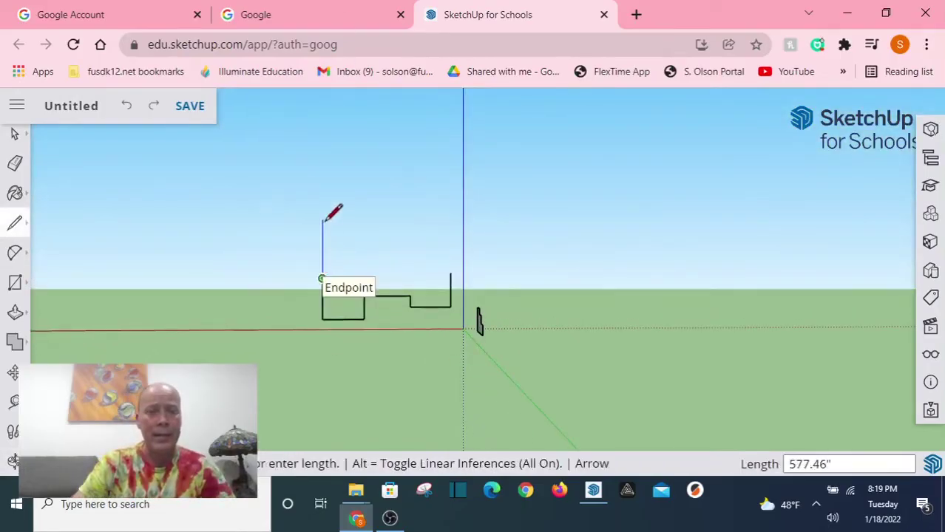
pyautogui.click(322, 220)
pyautogui.click(401, 219)
pyautogui.click(402, 256)
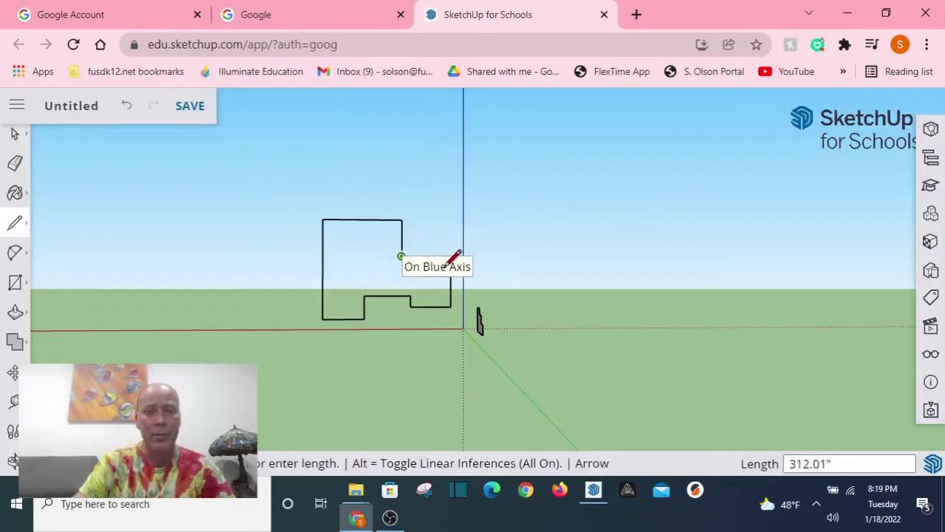
pyautogui.scroll(5, 448, 253)
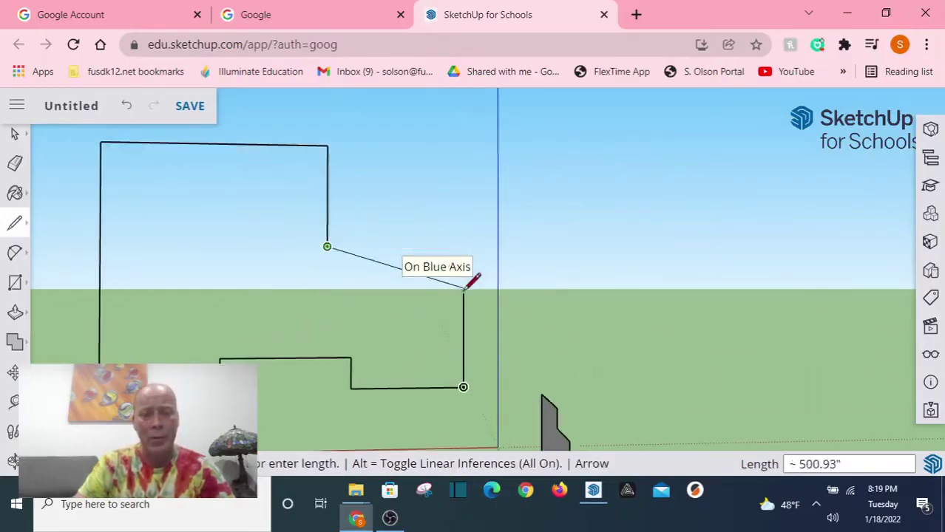
pyautogui.click(462, 247)
pyautogui.click(464, 294)
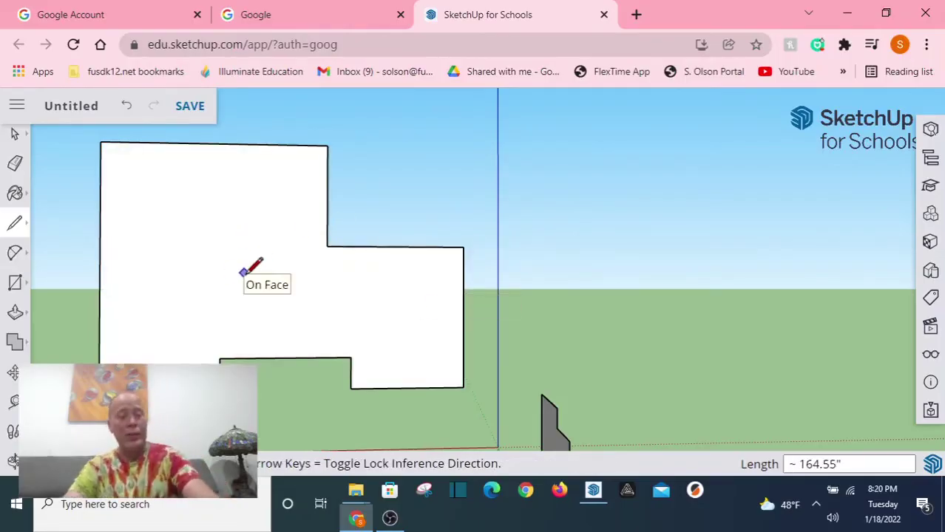
# Replace the misplaced closing edge with a right edge down to the lower endpoint, forming a face
pyautogui.hotkey('ctrl', 'z')
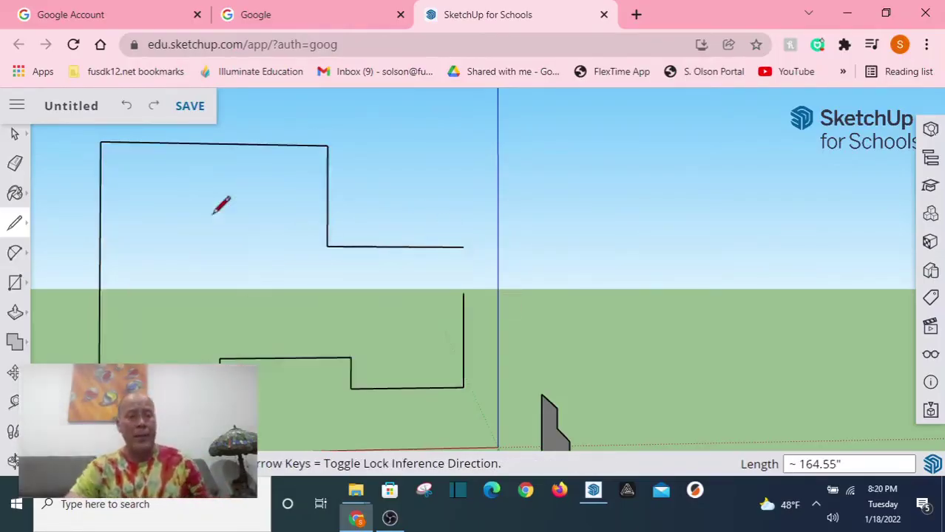
pyautogui.click(463, 247)
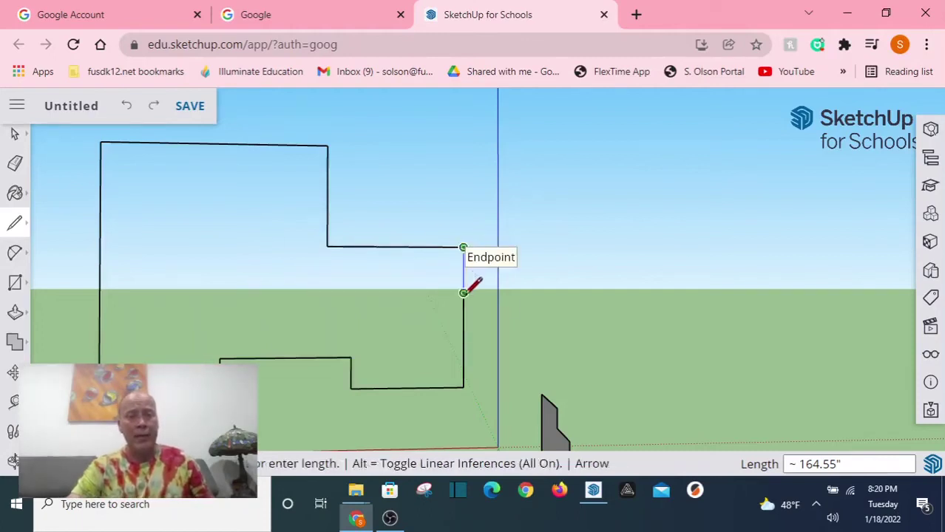
pyautogui.click(463, 294)
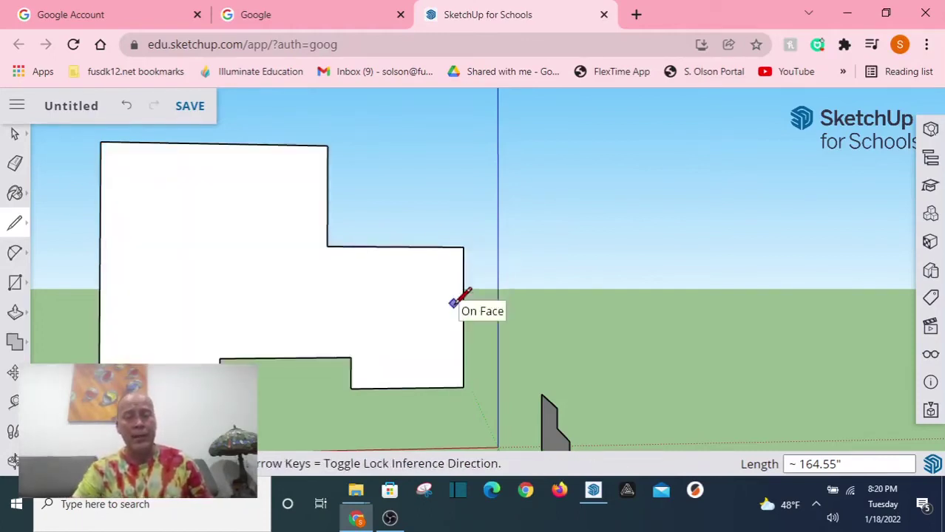
pyautogui.scroll(-3, 223, 283)
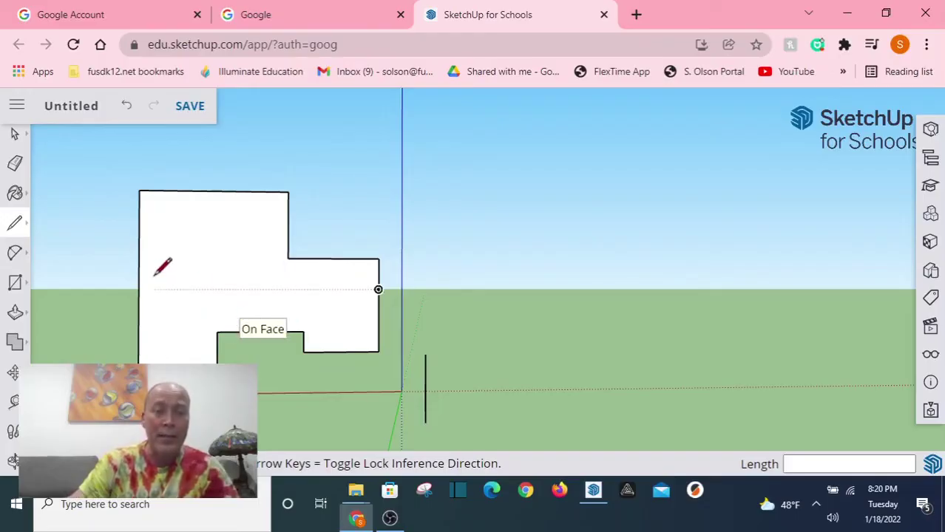
# Erase the top edge and upper-right vertical edge of the upright stepped face
pyautogui.moveTo(116, 254)
pyautogui.mouseDown(button='middle')
pyautogui.moveTo(310, 274)
pyautogui.moveTo(494, 260)
pyautogui.moveTo(363, 285)
pyautogui.moveTo(247, 287)
pyautogui.moveTo(222, 272)
pyautogui.mouseUp(button='middle')
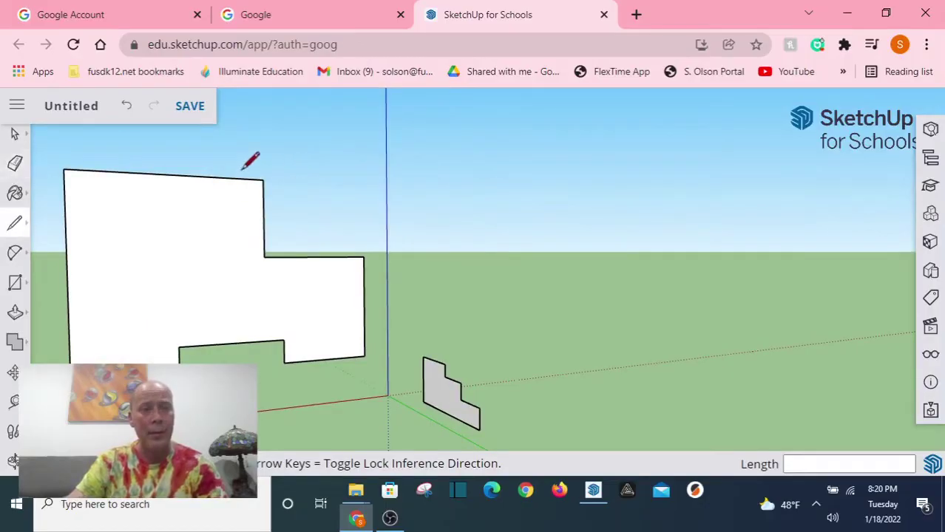
pyautogui.click(14, 162)
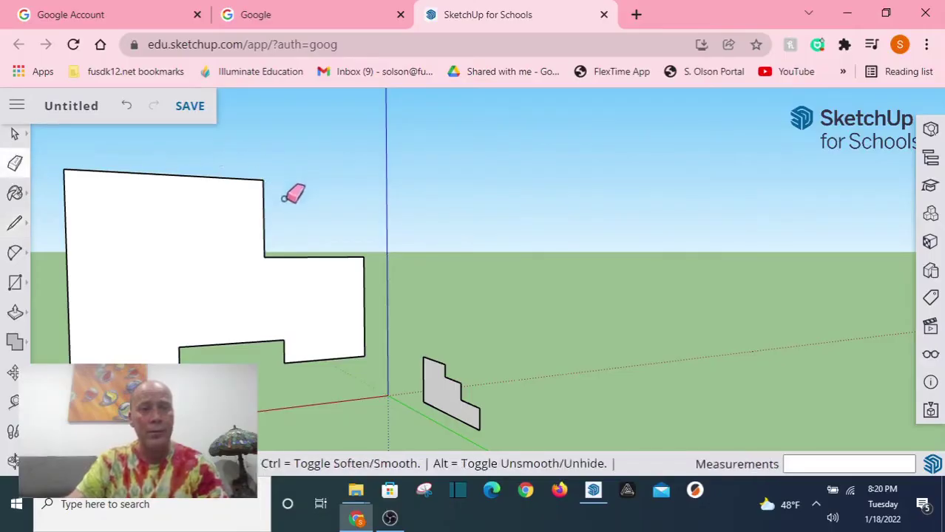
pyautogui.moveTo(257, 176); pyautogui.dragTo(266, 189)
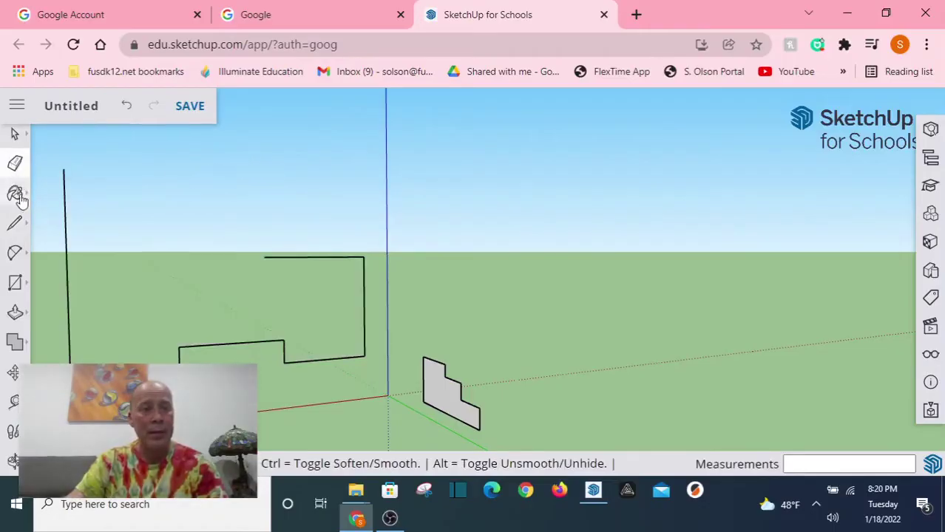
pyautogui.moveTo(322, 188); pyautogui.dragTo(136, 184, button='middle')
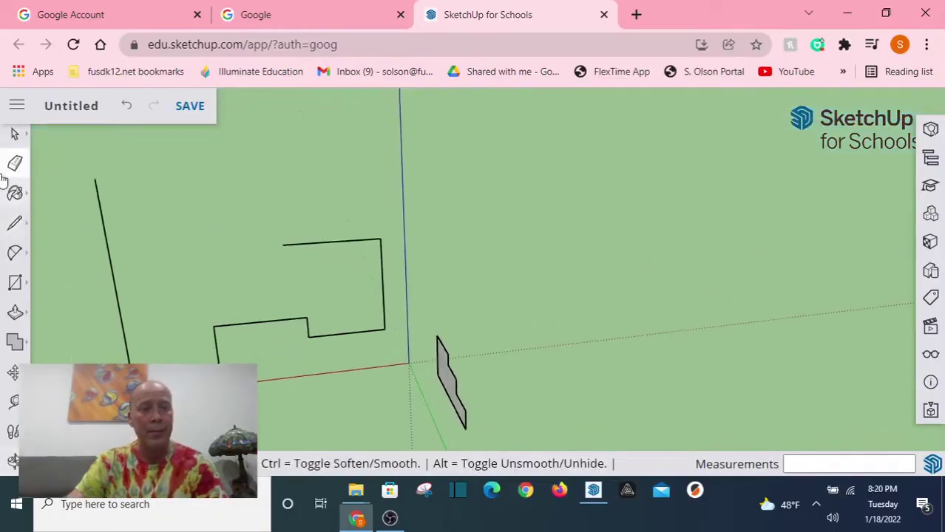
pyautogui.click(15, 224)
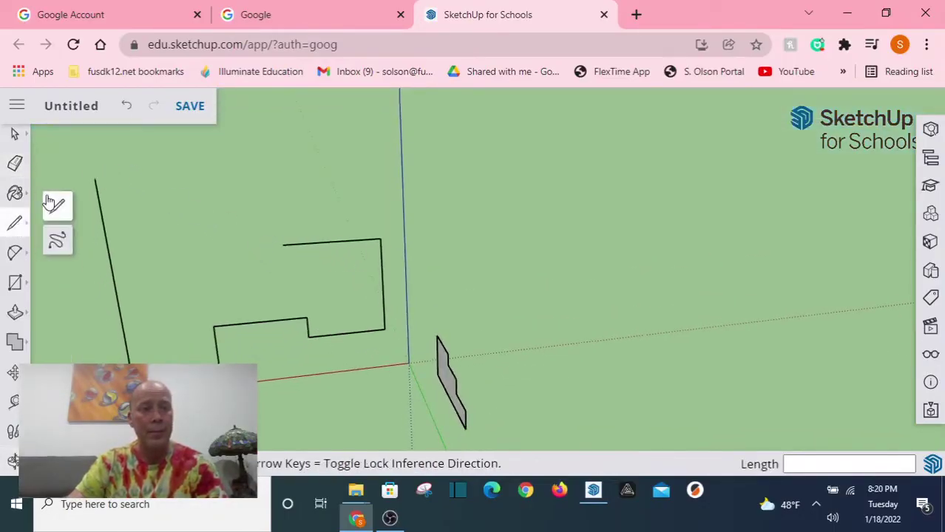
pyautogui.click(95, 178)
pyautogui.click(153, 150)
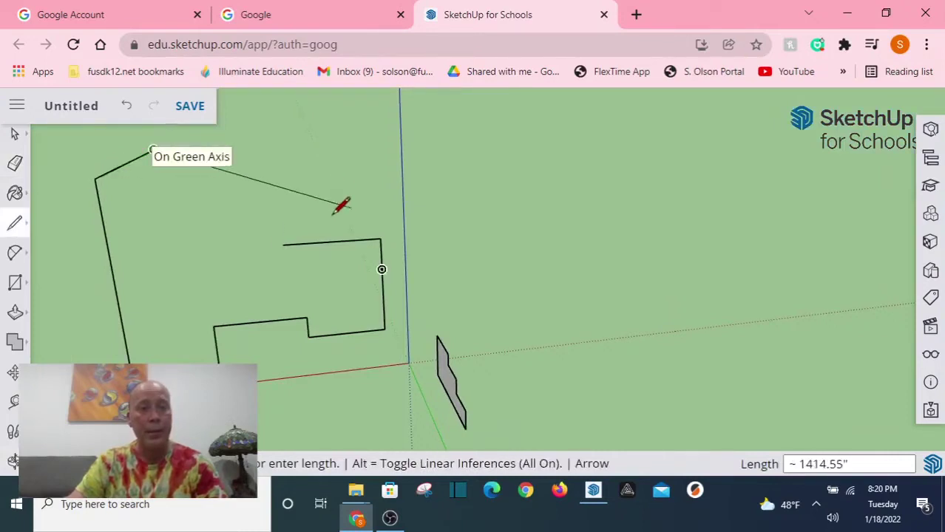
pyautogui.click(282, 244)
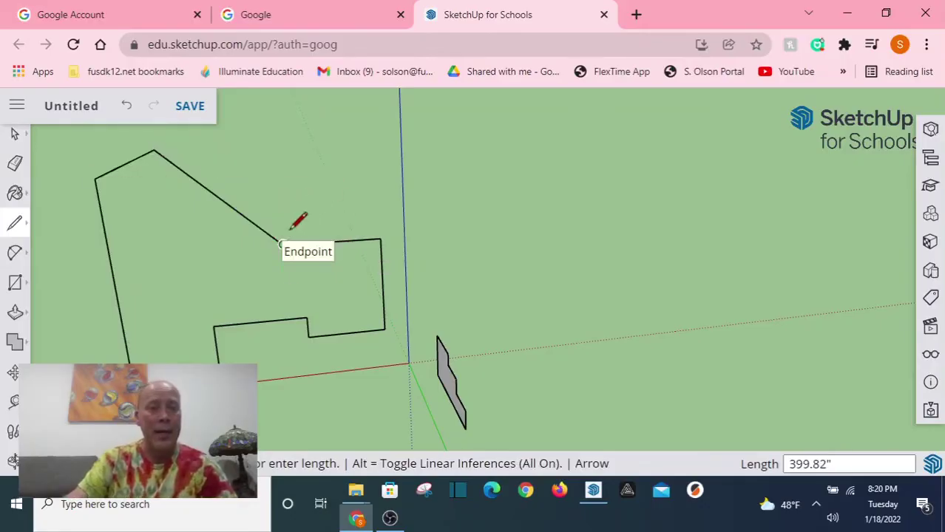
pyautogui.moveTo(286, 251)
pyautogui.mouseDown(button='middle')
pyautogui.moveTo(392, 223)
pyautogui.moveTo(284, 238)
pyautogui.mouseUp(button='middle')
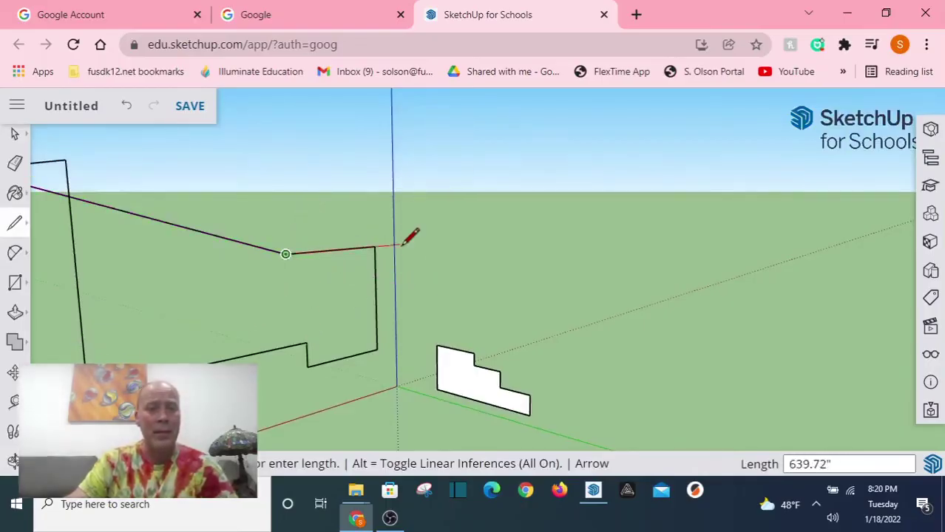
pyautogui.moveTo(362, 252)
pyautogui.mouseDown(button='middle')
pyautogui.moveTo(262, 297)
pyautogui.moveTo(352, 249)
pyautogui.moveTo(291, 238)
pyautogui.moveTo(516, 183)
pyautogui.moveTo(717, 205)
pyautogui.moveTo(650, 264)
pyautogui.moveTo(625, 192)
pyautogui.moveTo(457, 269)
pyautogui.moveTo(673, 168)
pyautogui.moveTo(432, 266)
pyautogui.moveTo(146, 165)
pyautogui.mouseUp(button='middle')
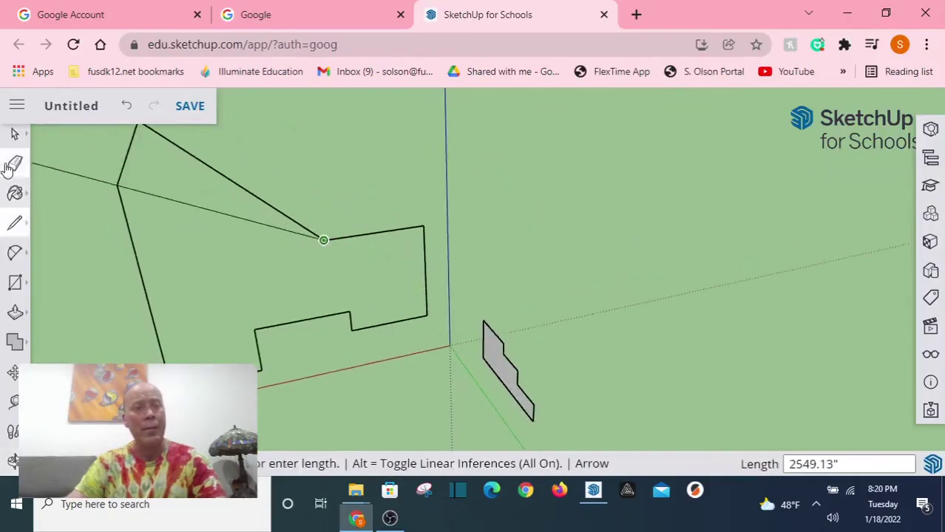
pyautogui.click(15, 162)
pyautogui.moveTo(141, 138)
pyautogui.mouseDown()
pyautogui.moveTo(188, 146)
pyautogui.moveTo(103, 161)
pyautogui.mouseUp()
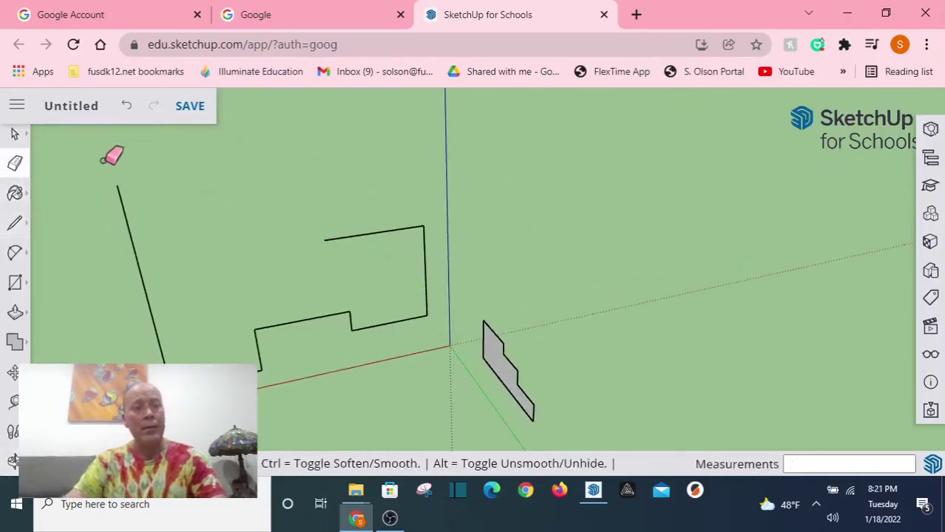
# Redraw the top edge from the left edge's top, then down to the step endpoint
pyautogui.click(14, 223)
pyautogui.click(116, 185)
pyautogui.moveTo(323, 217)
pyautogui.mouseDown(button='middle')
pyautogui.moveTo(302, 146)
pyautogui.moveTo(362, 199)
pyautogui.mouseUp(button='middle')
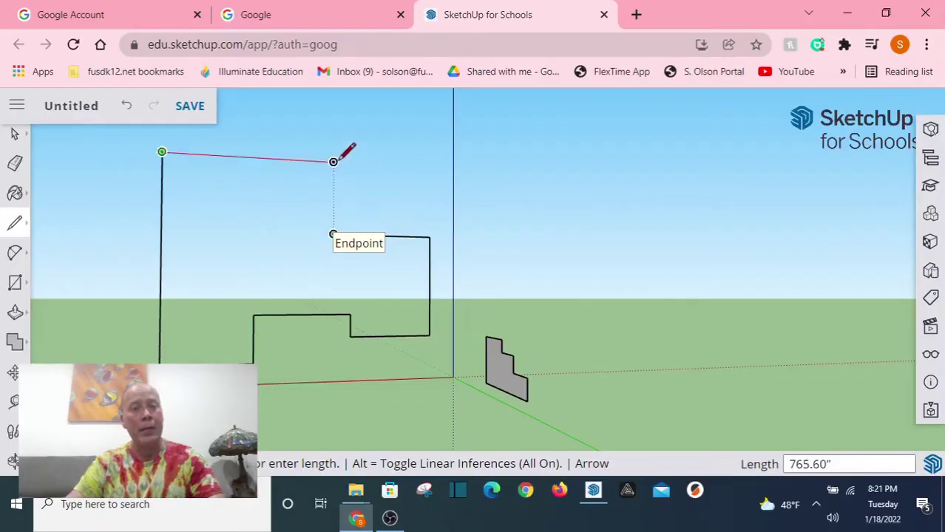
pyautogui.click(334, 161)
pyautogui.click(333, 235)
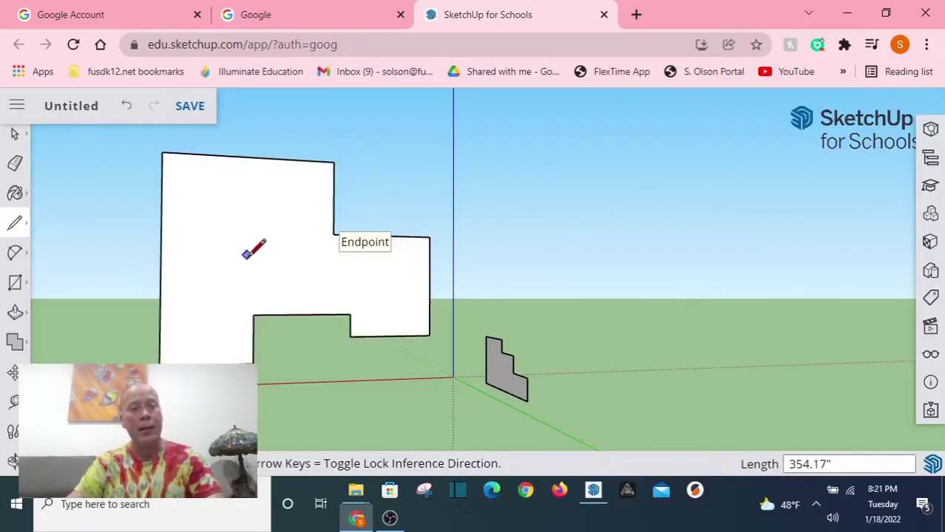
pyautogui.moveTo(246, 255)
pyautogui.mouseDown(button='middle')
pyautogui.moveTo(354, 289)
pyautogui.moveTo(301, 250)
pyautogui.moveTo(261, 309)
pyautogui.moveTo(349, 252)
pyautogui.moveTo(442, 210)
pyautogui.moveTo(484, 295)
pyautogui.moveTo(499, 303)
pyautogui.moveTo(480, 299)
pyautogui.mouseUp(button='middle')
# Draw the stepped L-shaped outline's edges flat on the ground along the red and green axes
pyautogui.click(332, 303)
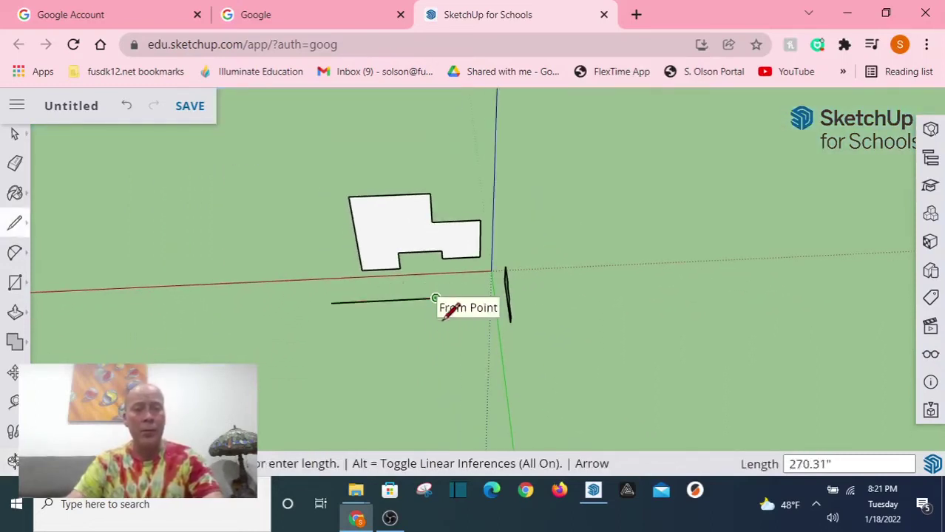
pyautogui.click(436, 299)
pyautogui.click(436, 362)
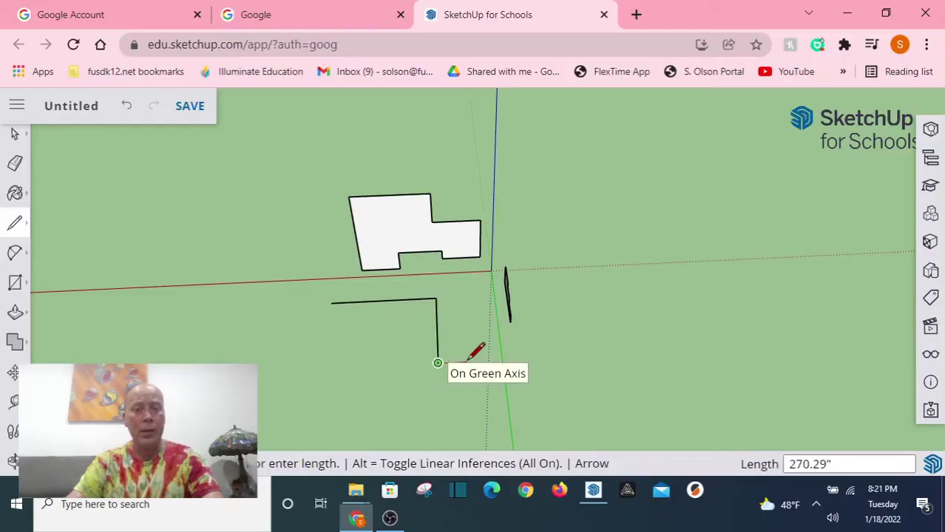
pyautogui.click(479, 408)
pyautogui.click(344, 422)
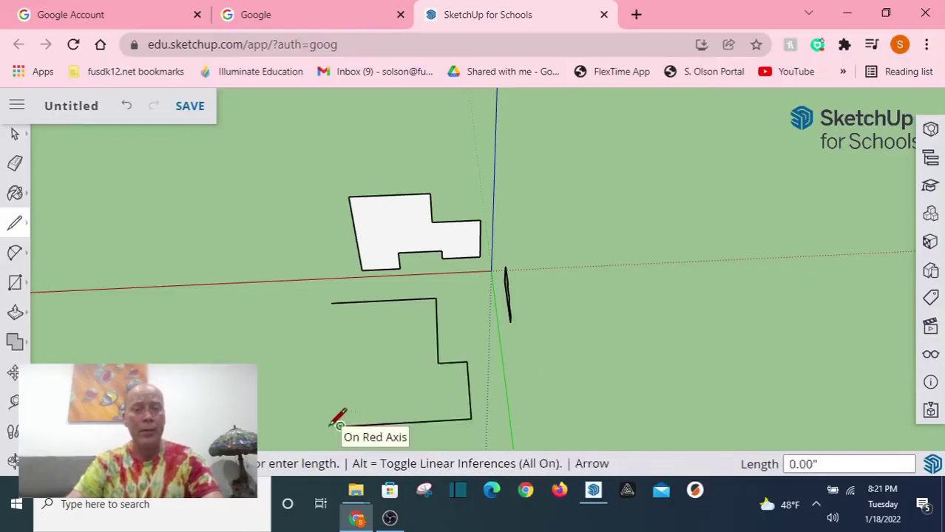
pyautogui.click(339, 425)
pyautogui.moveTo(339, 425)
pyautogui.mouseDown(button='middle')
pyautogui.moveTo(388, 358)
pyautogui.moveTo(597, 249)
pyautogui.moveTo(335, 365)
pyautogui.moveTo(326, 343)
pyautogui.moveTo(365, 316)
pyautogui.mouseUp(button='middle')
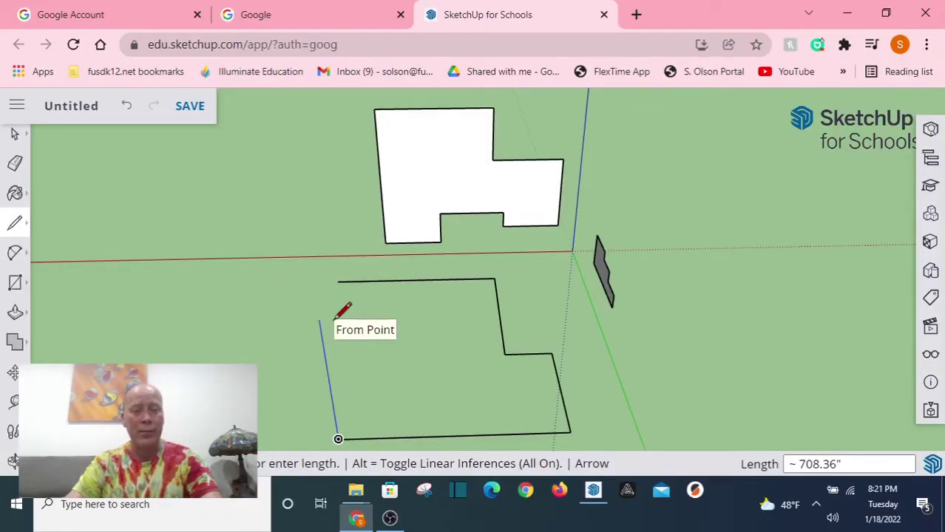
# Undo the misplaced vertical edge and close the ground outline back at its start point
pyautogui.click(334, 319)
pyautogui.moveTo(325, 322)
pyautogui.mouseDown(button='middle')
pyautogui.moveTo(384, 216)
pyautogui.moveTo(345, 326)
pyautogui.moveTo(352, 323)
pyautogui.mouseUp(button='middle')
pyautogui.hotkey('ctrl', 'z')
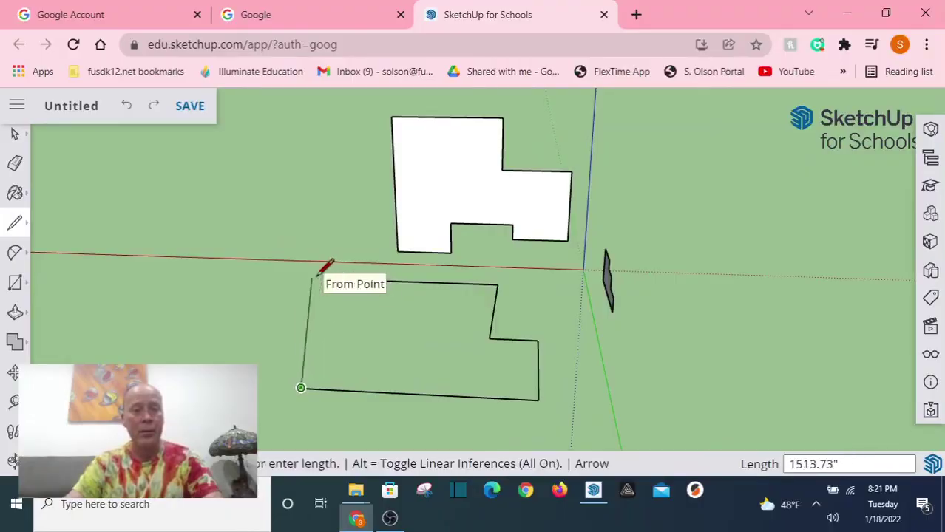
pyautogui.scroll(4, 334, 267)
pyautogui.moveTo(337, 275)
pyautogui.mouseDown(button='middle')
pyautogui.moveTo(352, 289)
pyautogui.moveTo(617, 349)
pyautogui.moveTo(787, 272)
pyautogui.moveTo(690, 312)
pyautogui.mouseUp(button='middle')
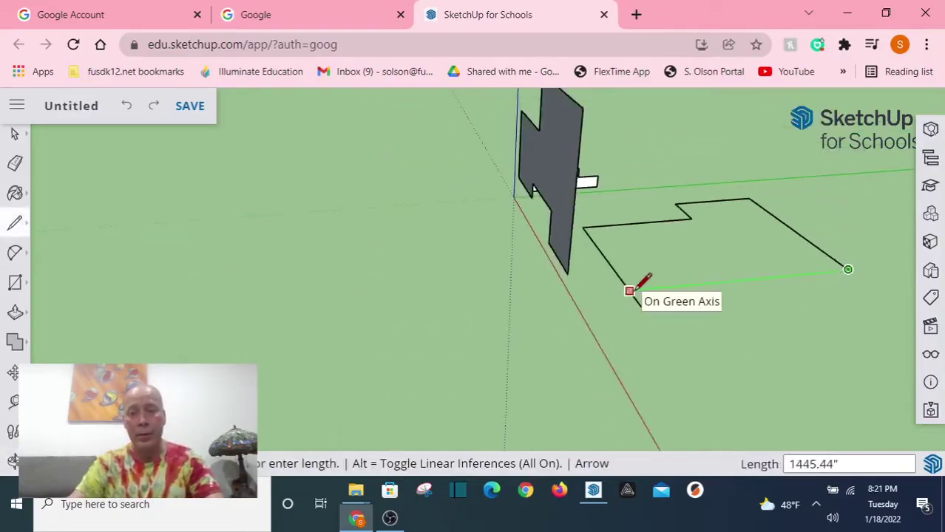
pyautogui.click(629, 290)
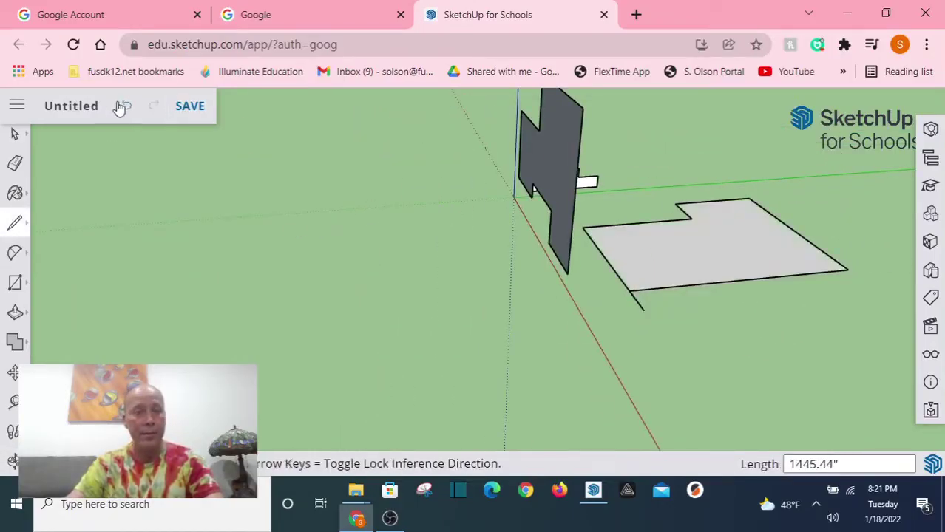
# Erase the stray edge at the ground face's corner and inspect the three stepped faces
pyautogui.click(14, 164)
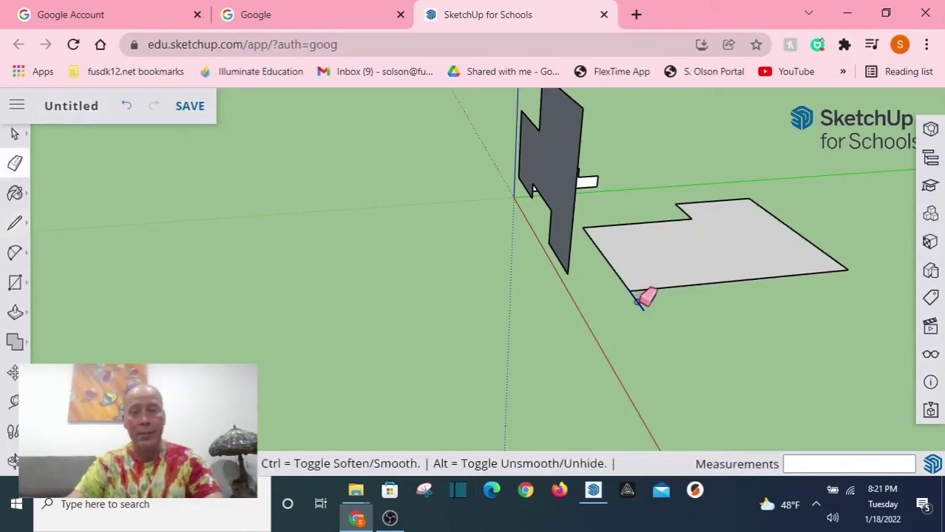
pyautogui.moveTo(638, 301)
pyautogui.mouseDown(button='middle')
pyautogui.moveTo(734, 297)
pyautogui.moveTo(529, 280)
pyautogui.moveTo(413, 227)
pyautogui.moveTo(537, 271)
pyautogui.moveTo(608, 238)
pyautogui.moveTo(641, 278)
pyautogui.moveTo(620, 297)
pyautogui.moveTo(632, 298)
pyautogui.mouseUp(button='middle')
pyautogui.scroll(3, 632, 290)
pyautogui.moveTo(566, 321)
pyautogui.mouseDown(button='middle')
pyautogui.moveTo(510, 270)
pyautogui.moveTo(479, 274)
pyautogui.mouseUp(button='middle')
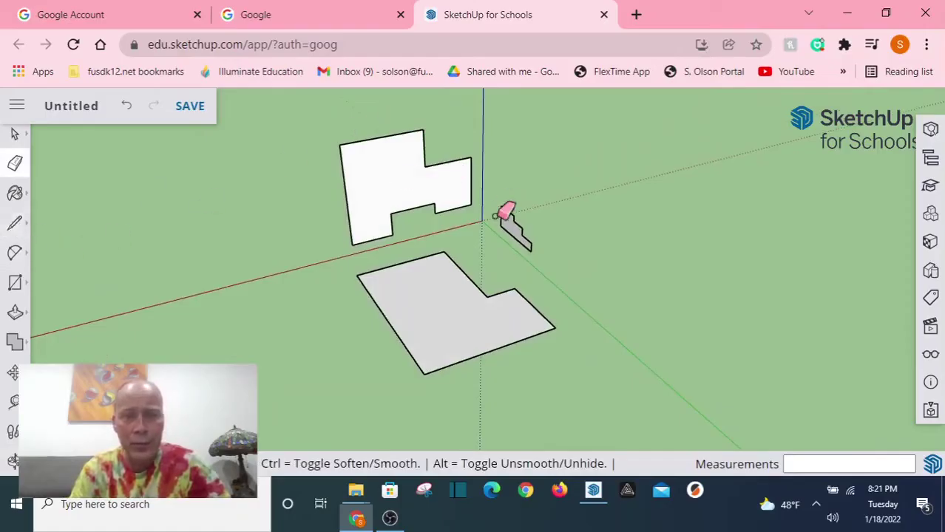
pyautogui.moveTo(480, 228)
pyautogui.mouseDown(button='middle')
pyautogui.moveTo(468, 294)
pyautogui.moveTo(484, 344)
pyautogui.moveTo(498, 295)
pyautogui.moveTo(451, 321)
pyautogui.moveTo(464, 321)
pyautogui.mouseUp(button='middle')
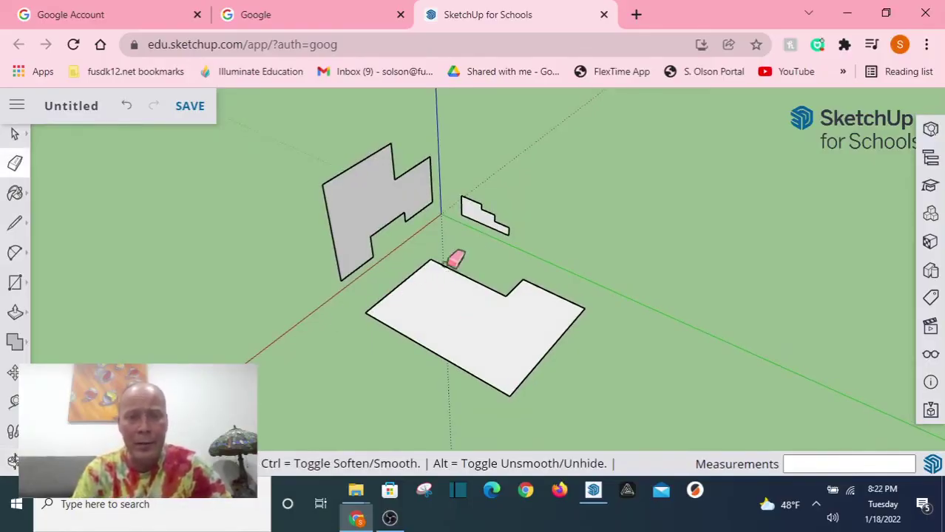
pyautogui.moveTo(461, 261)
pyautogui.mouseDown(button='middle')
pyautogui.moveTo(449, 321)
pyautogui.moveTo(379, 295)
pyautogui.moveTo(434, 340)
pyautogui.mouseUp(button='middle')
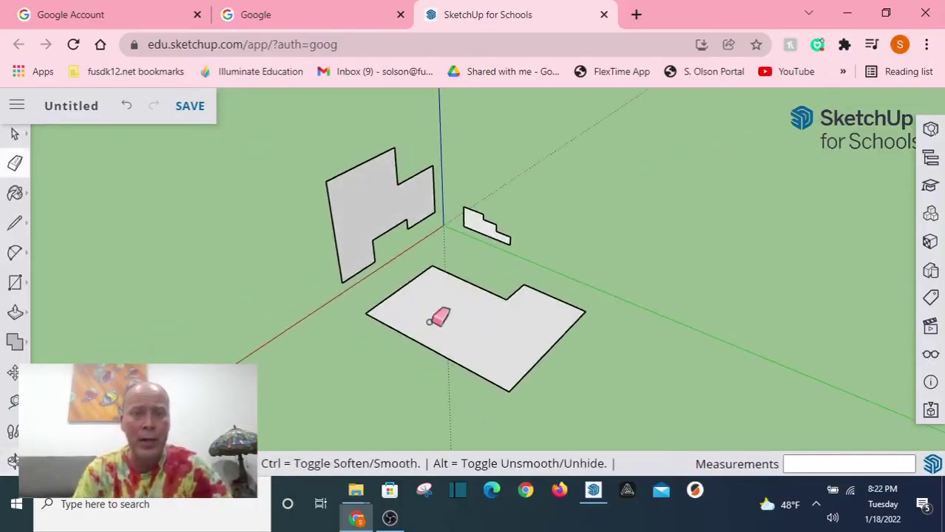
# Draw a line closing the small shape beside the upright face into a filled face
pyautogui.click(16, 223)
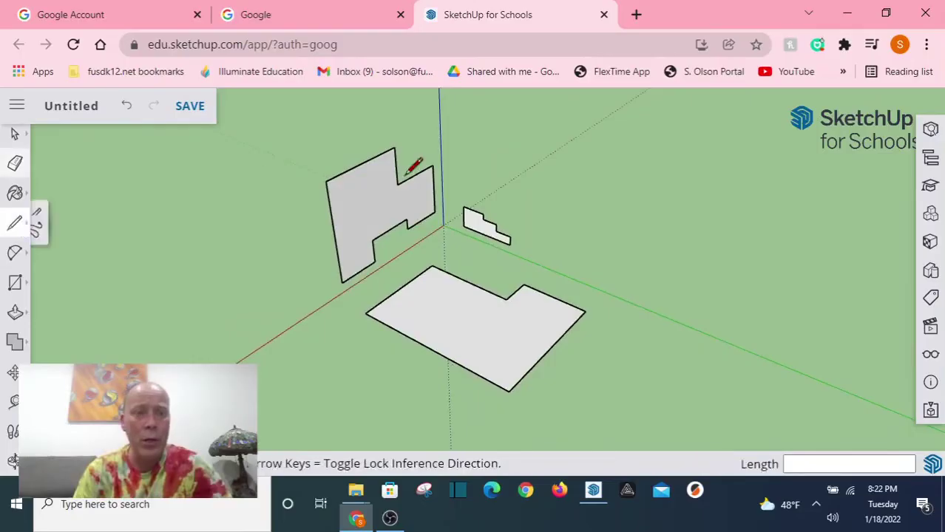
pyautogui.click(460, 164)
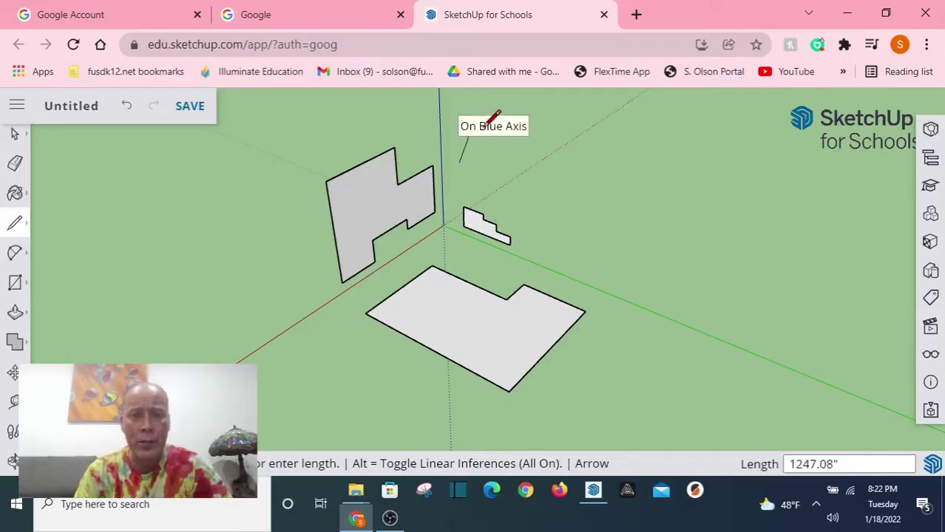
pyautogui.click(462, 206)
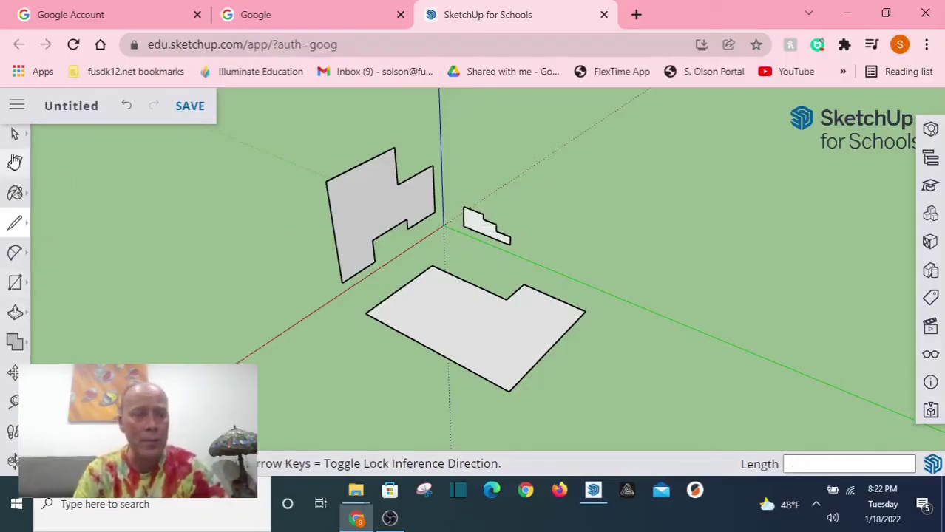
# Erase the vertical shape's top edge and redraw it so the face fills again
pyautogui.click(15, 162)
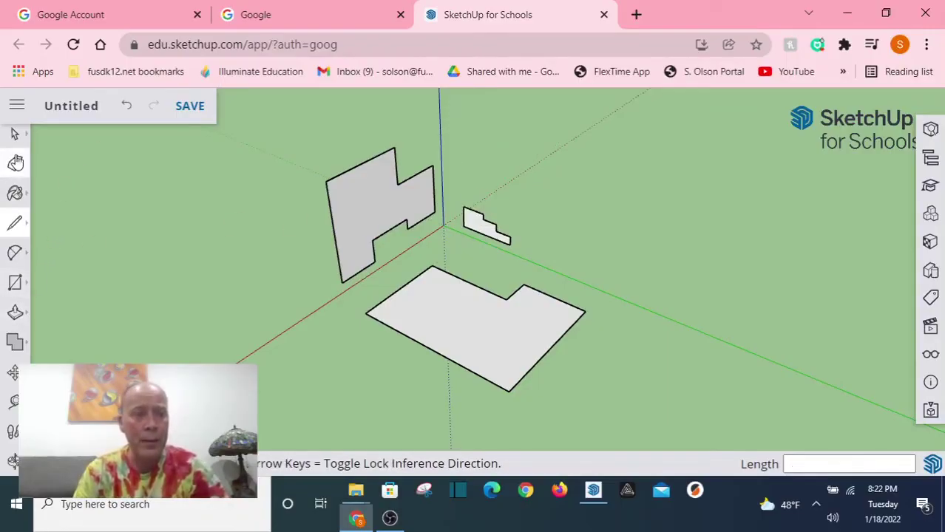
pyautogui.click(385, 148)
pyautogui.click(15, 223)
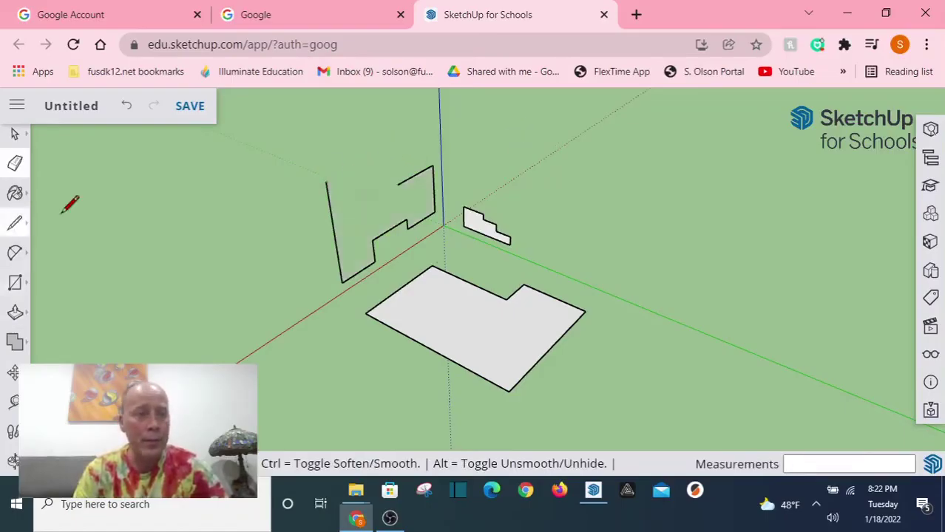
pyautogui.click(325, 181)
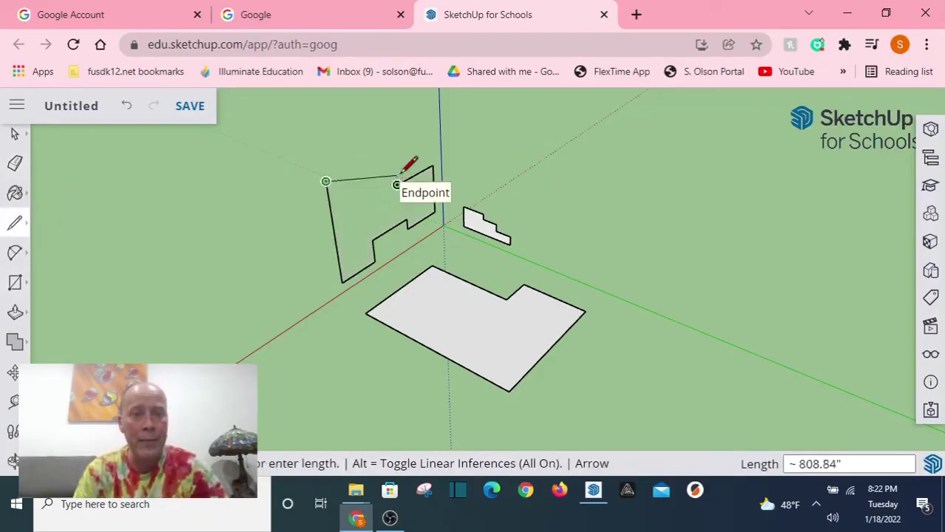
pyautogui.click(396, 185)
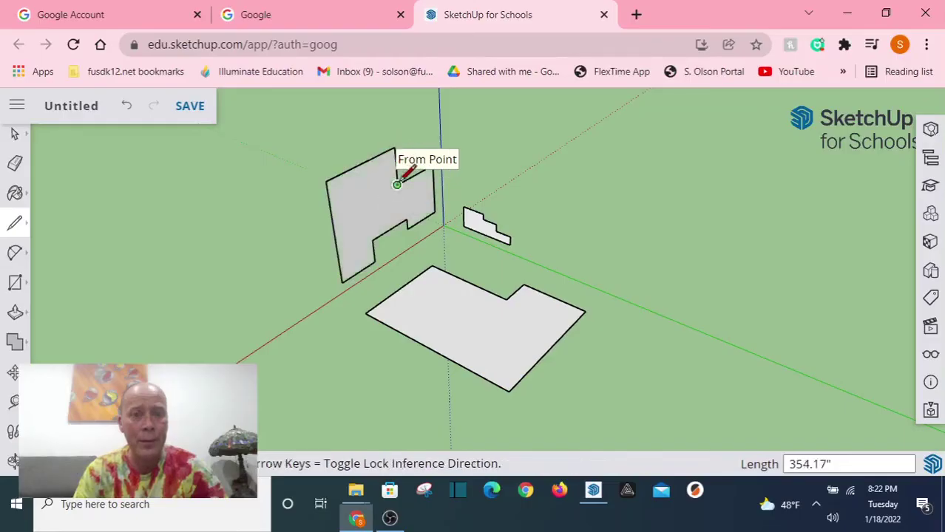
pyautogui.moveTo(481, 213); pyautogui.dragTo(297, 122, button='middle')
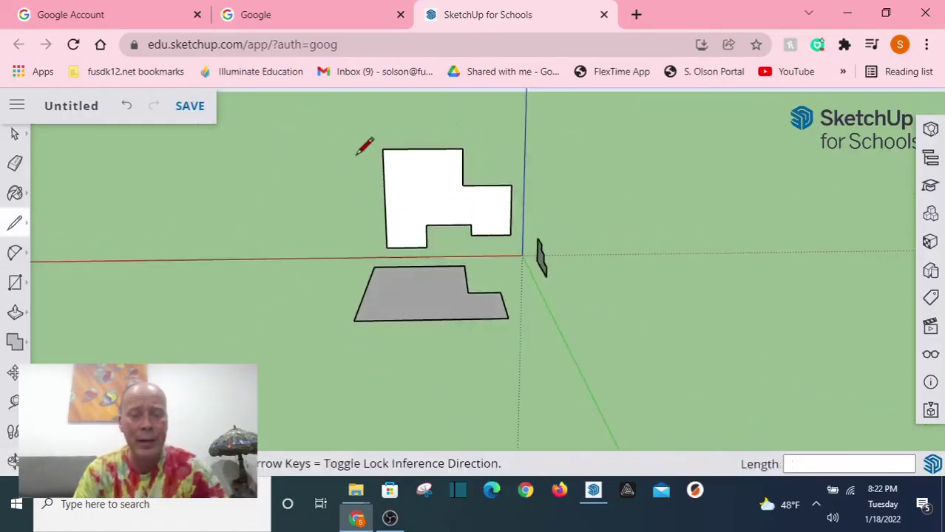
pyautogui.moveTo(382, 217)
pyautogui.mouseDown(button='middle')
pyautogui.moveTo(523, 261)
pyautogui.moveTo(512, 283)
pyautogui.moveTo(611, 264)
pyautogui.moveTo(606, 297)
pyautogui.moveTo(632, 285)
pyautogui.moveTo(586, 284)
pyautogui.moveTo(676, 267)
pyautogui.mouseUp(button='middle')
pyautogui.scroll(2, 653, 234)
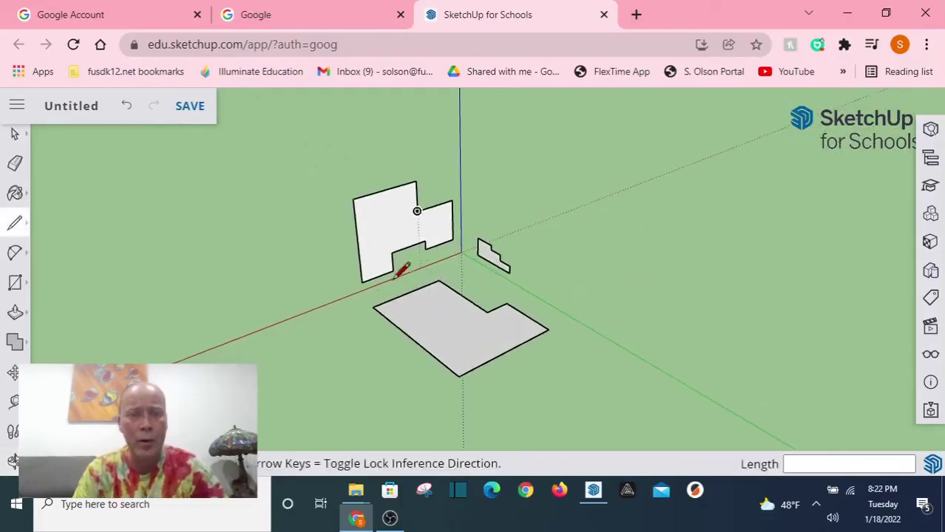
pyautogui.scroll(1, 373, 285)
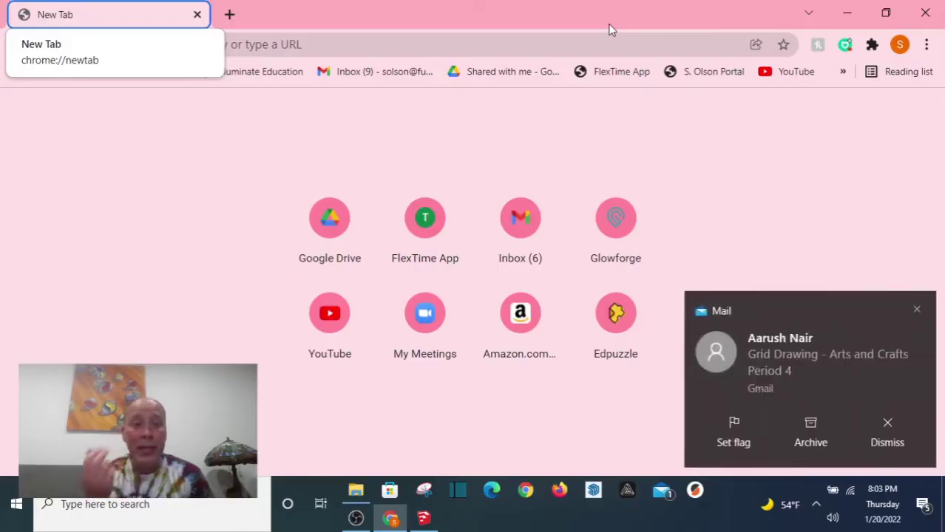
# Close the Mail notification toast with its X button
pyautogui.click(914, 310)
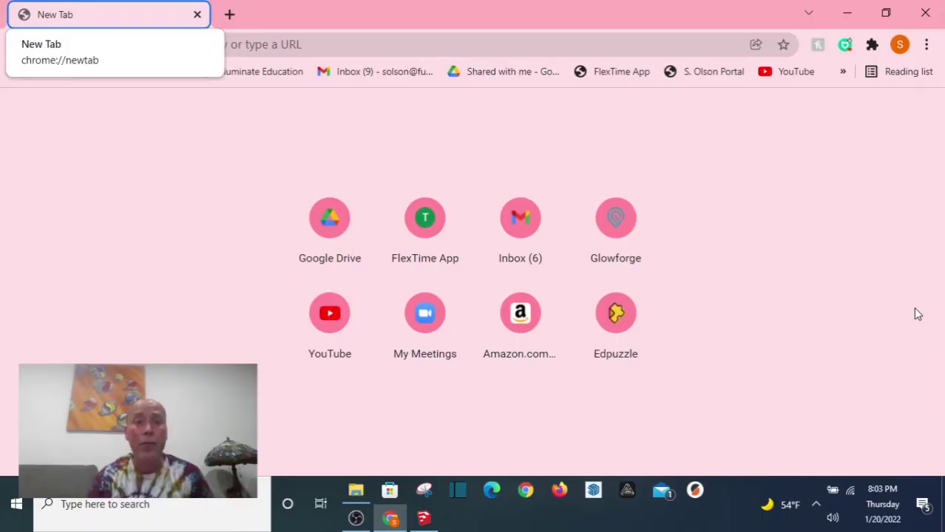
# Clear the tab preview off the Chrome New Tab page
pyautogui.click(751, 186)
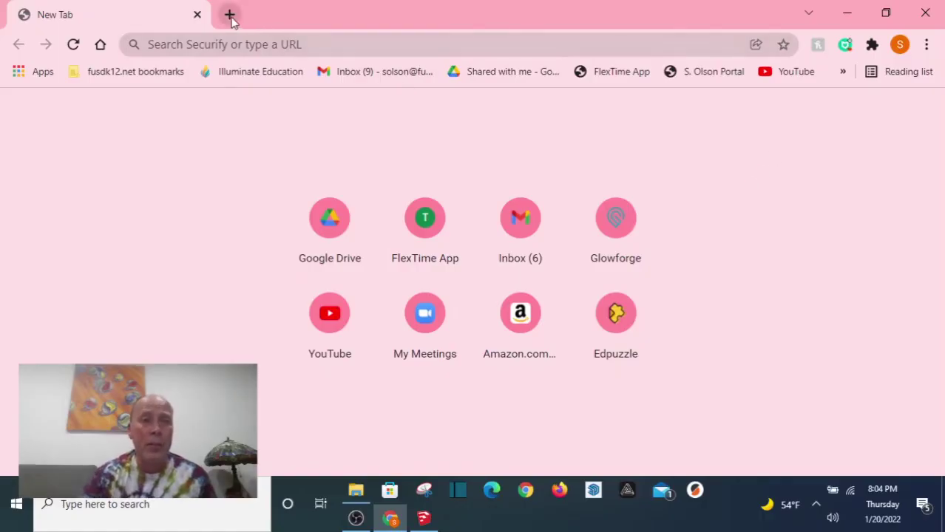
# Go to Google and search for 'sketchup make download'
pyautogui.click(234, 46)
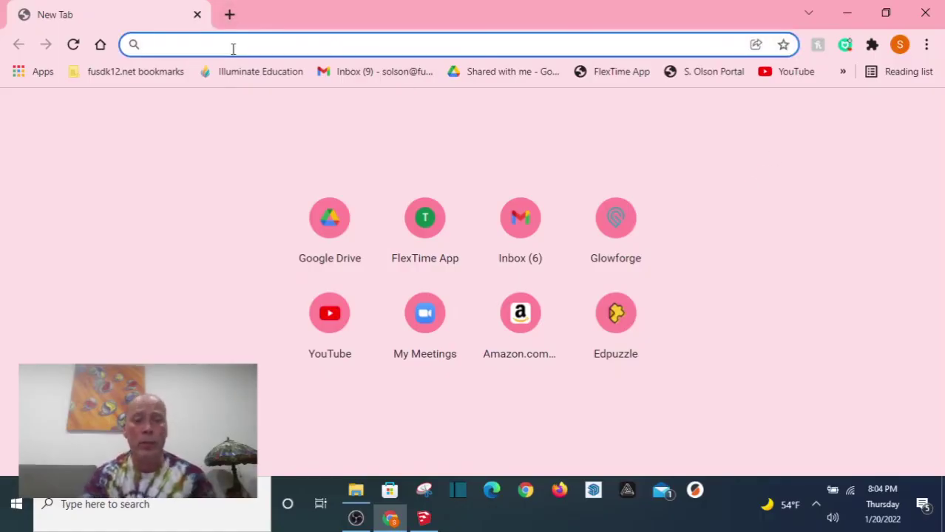
pyautogui.write('google')
pyautogui.press('Return')
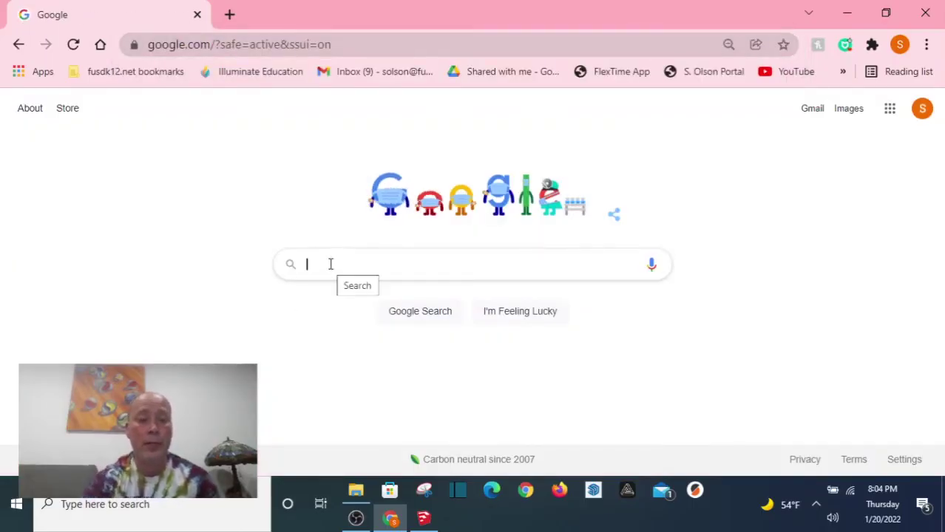
pyautogui.write('sketch')
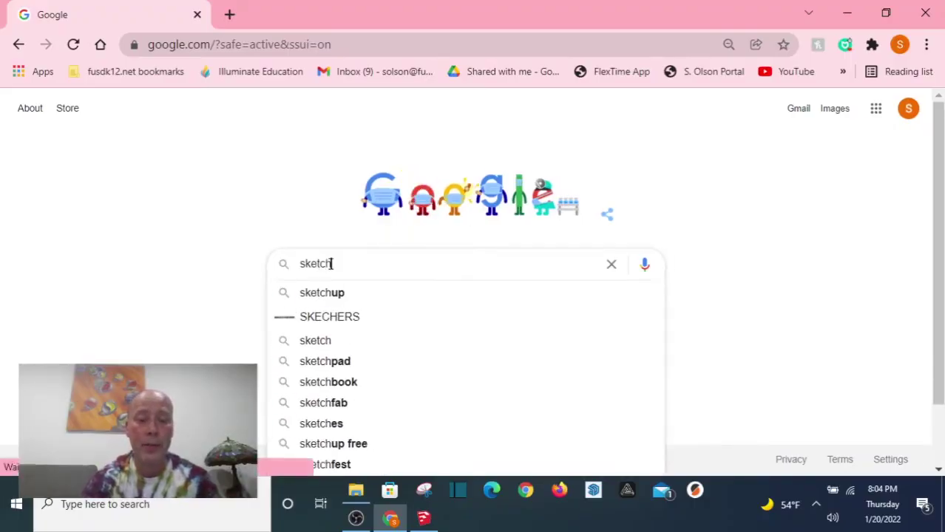
pyautogui.write('up a')
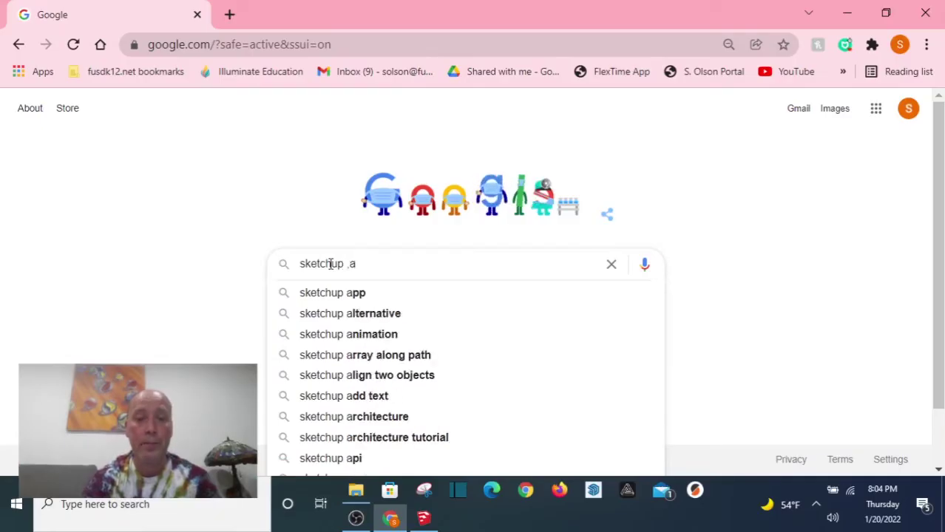
pyautogui.press('BackSpace')
pyautogui.write('make')
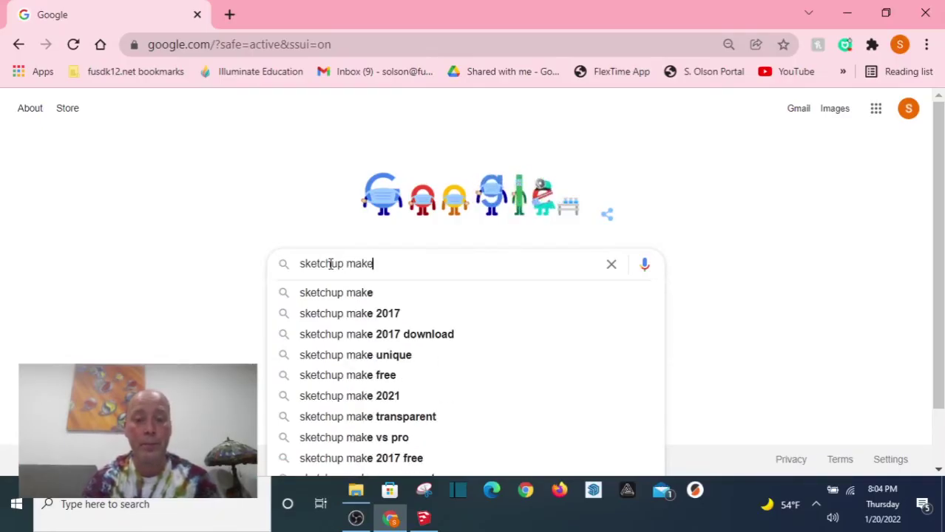
pyautogui.press('Return')
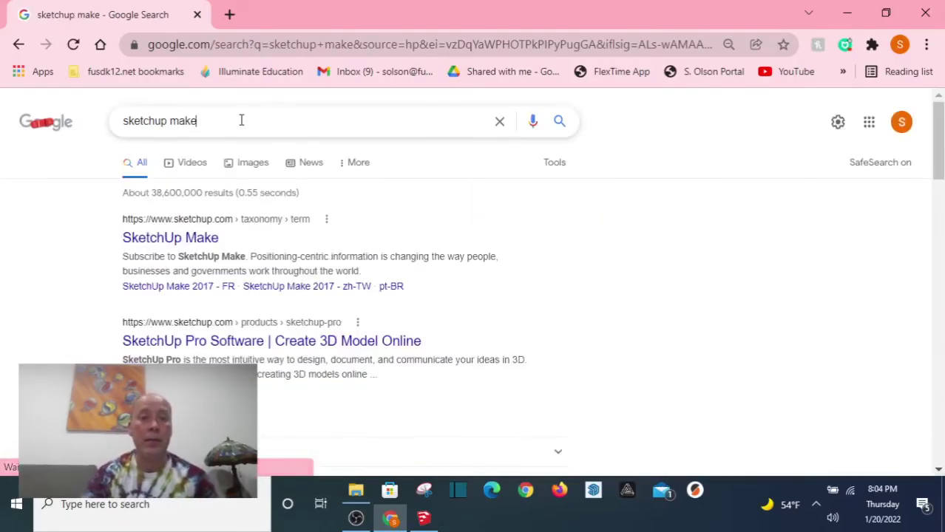
pyautogui.write('down')
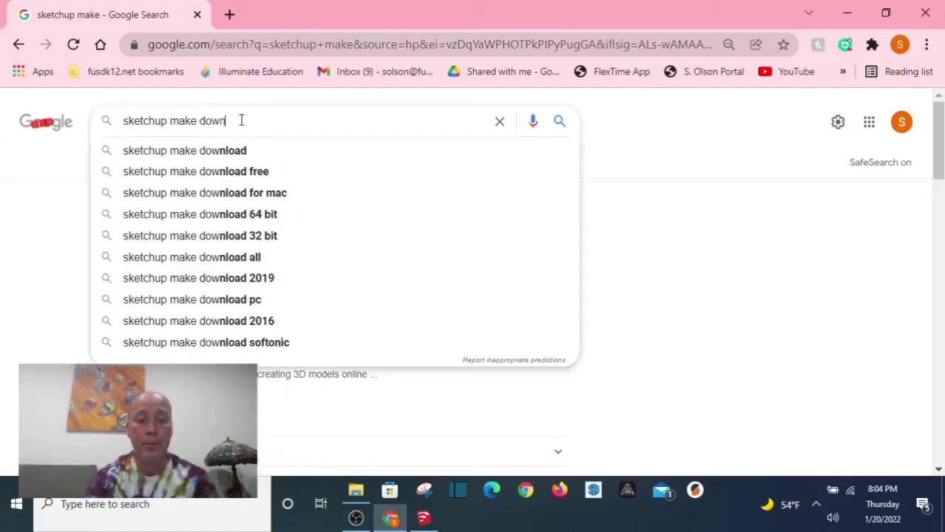
pyautogui.write('load')
pyautogui.press('Return')
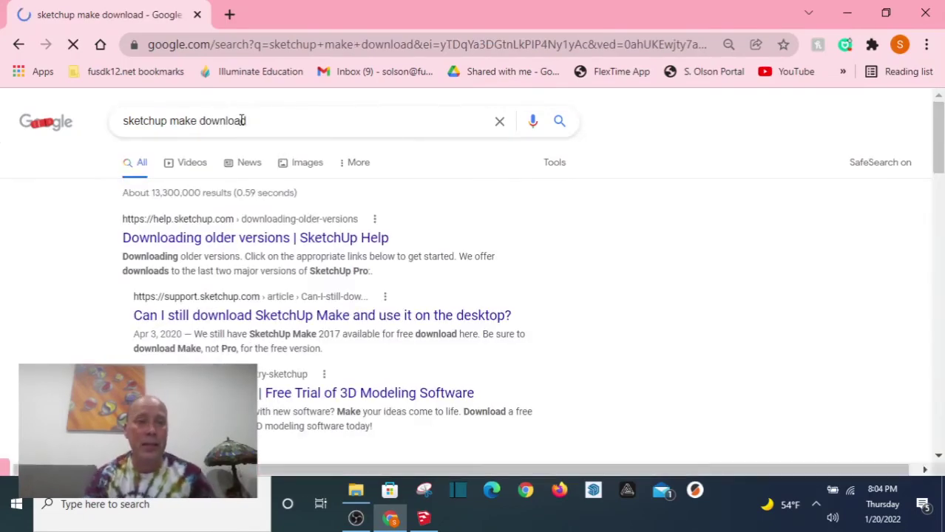
# Open the download.cnet.com SketchUp Make 2017 page from the results
pyautogui.scroll(-4, 207, 296)
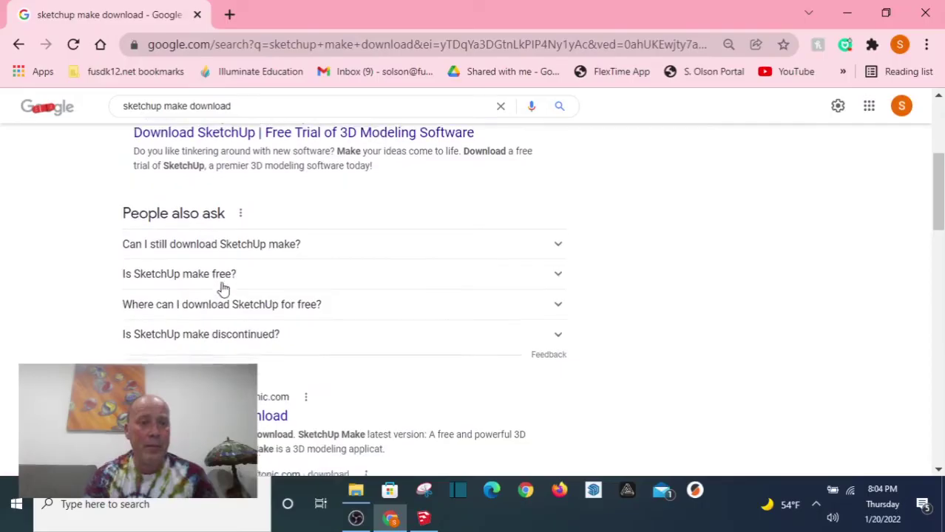
pyautogui.scroll(-3, 224, 288)
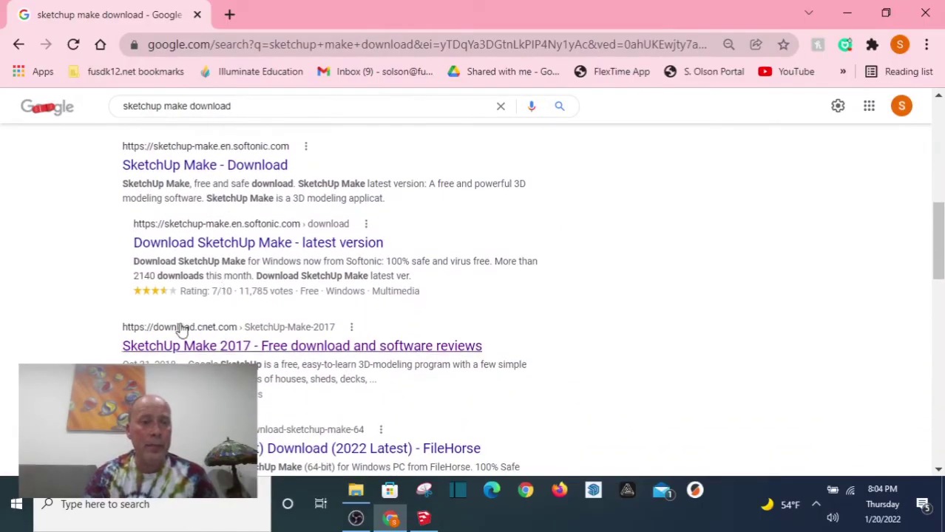
pyautogui.click(230, 344)
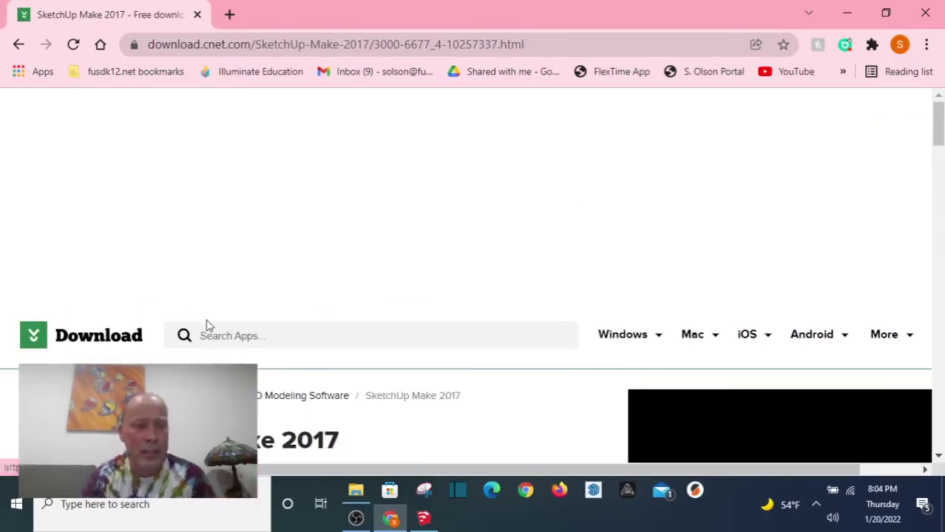
pyautogui.scroll(-3, 212, 322)
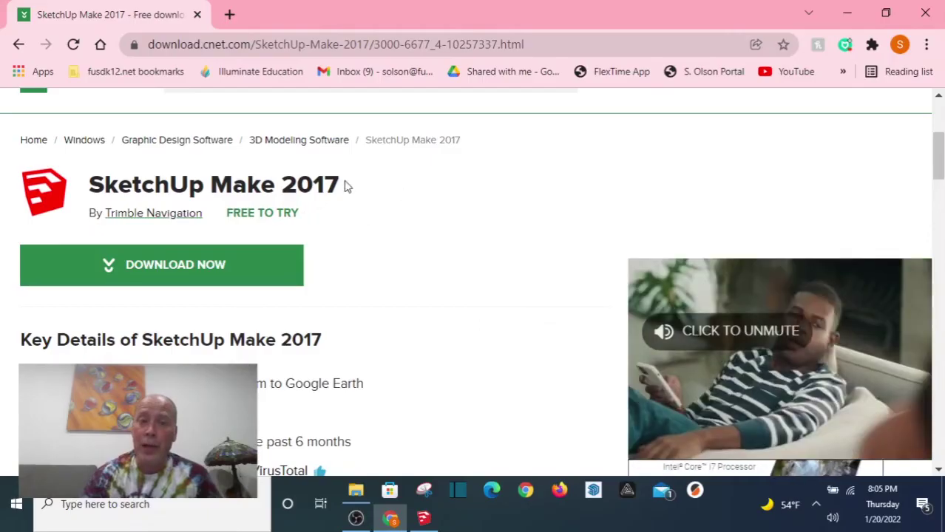
# Bring up the SketchUp welcome window, shift it right, and browse templates keeping Woodworking - Inches
pyautogui.click(427, 520)
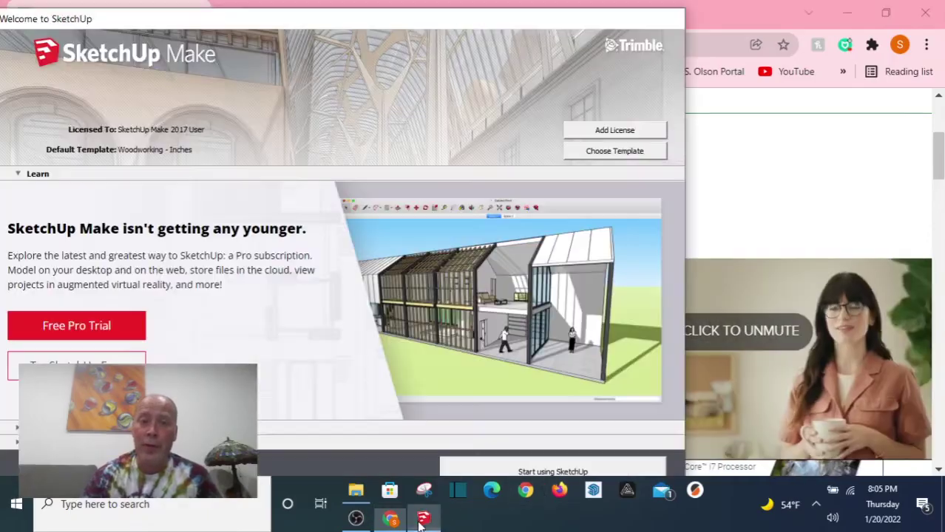
pyautogui.moveTo(372, 23); pyautogui.dragTo(475, 21)
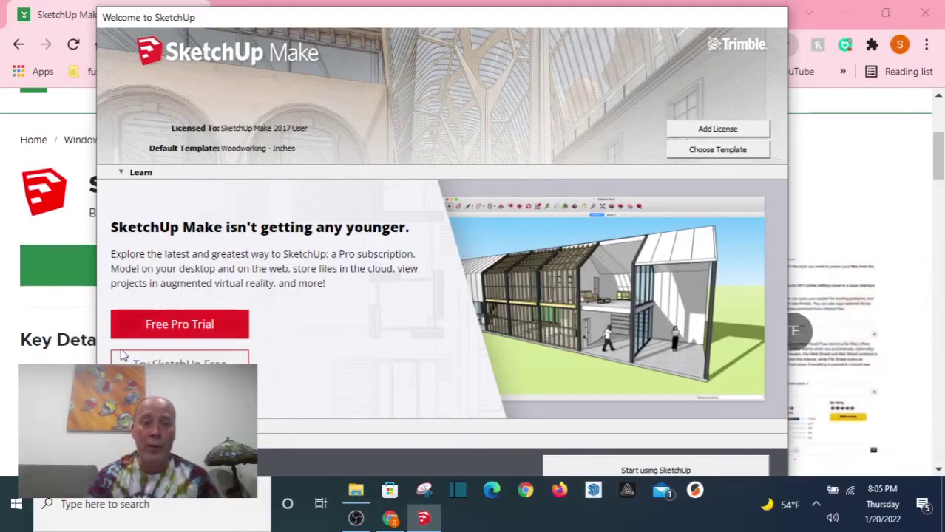
pyautogui.click(708, 153)
pyautogui.scroll(-2, 237, 347)
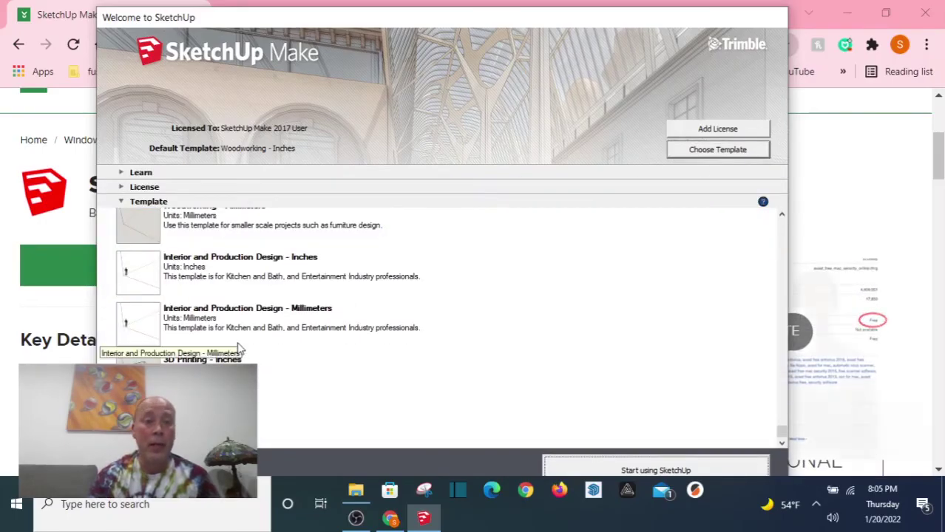
pyautogui.scroll(2, 237, 347)
pyautogui.scroll(-2, 239, 347)
pyautogui.scroll(2, 239, 348)
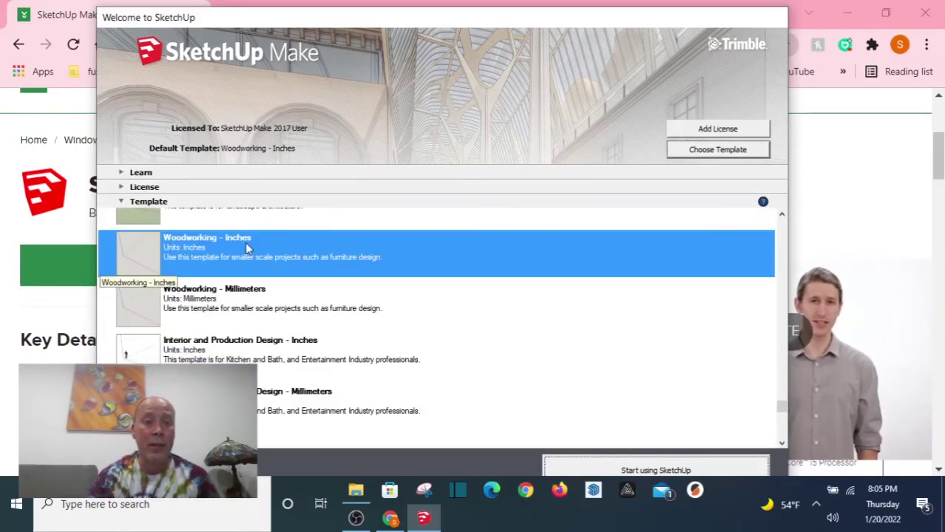
# Start an Untitled model, then toggle the Getting Started toolbar on and back off
pyautogui.click(655, 470)
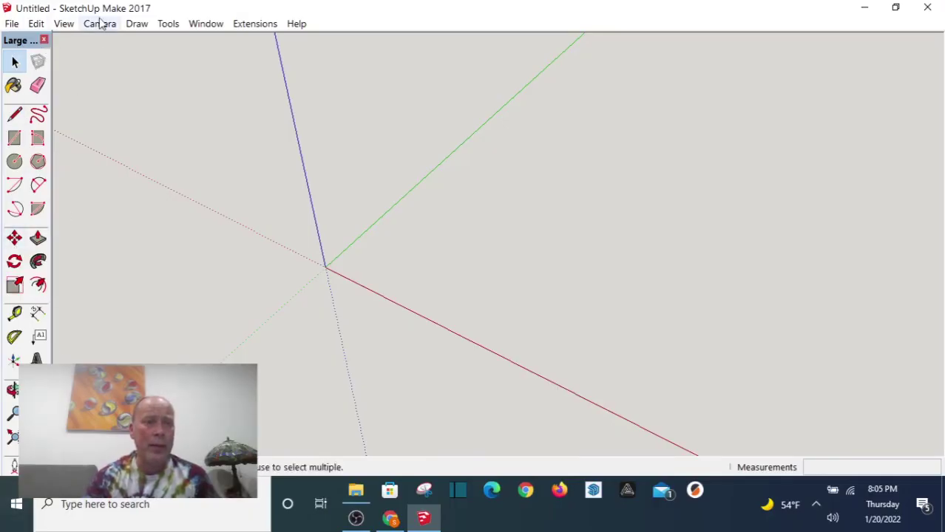
pyautogui.click(64, 24)
pyautogui.click(71, 38)
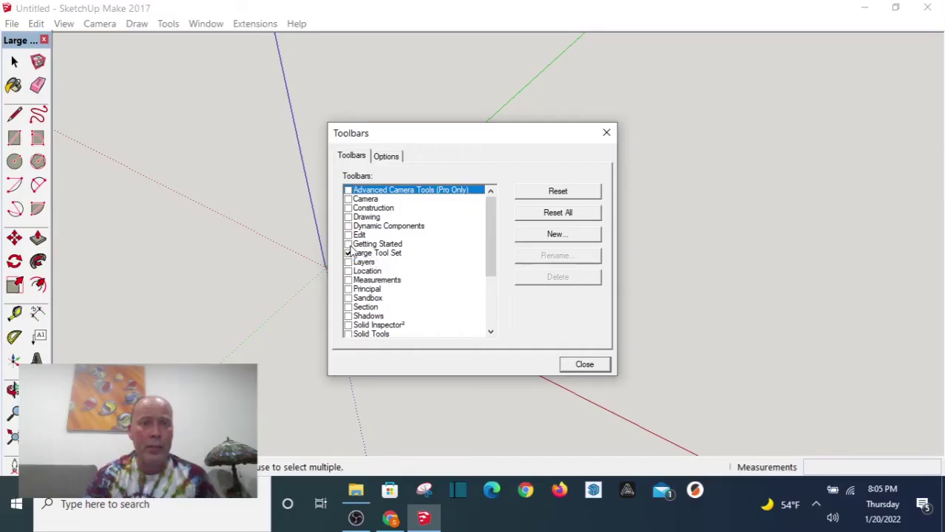
pyautogui.click(348, 244)
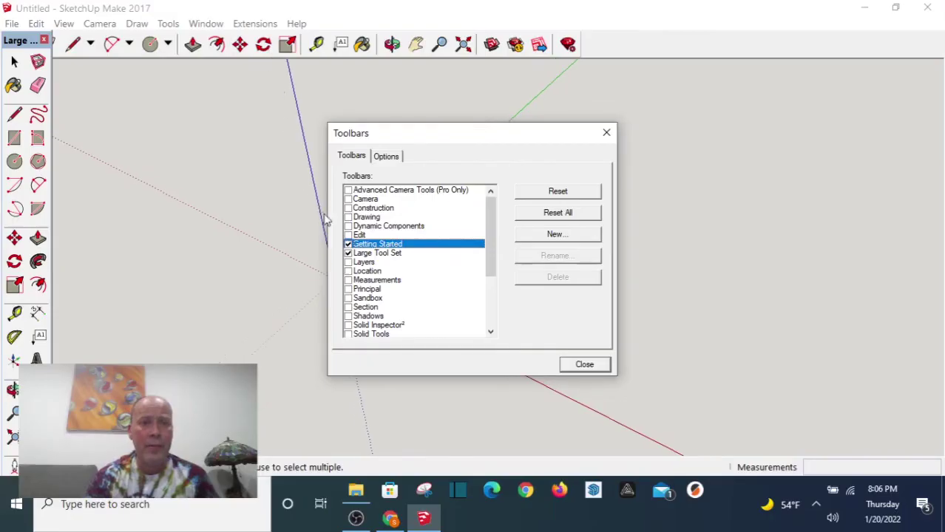
pyautogui.click(348, 243)
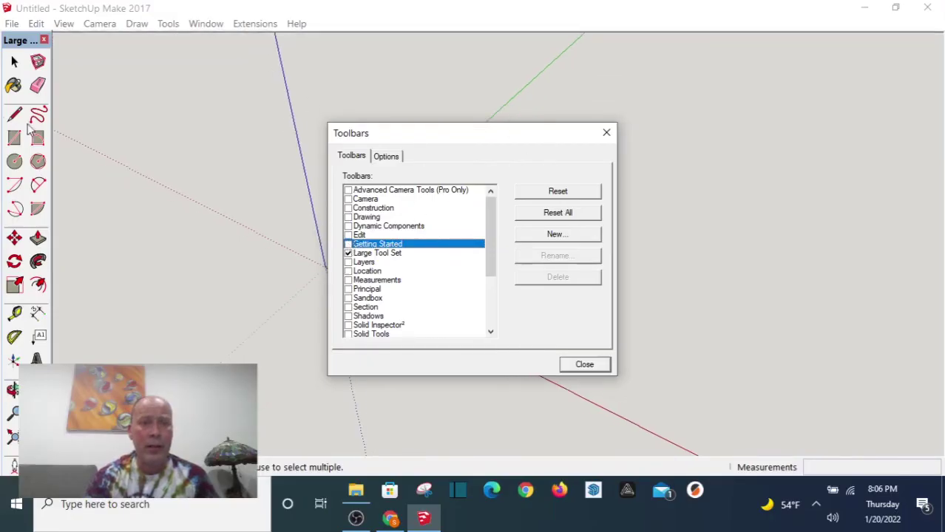
pyautogui.click(606, 133)
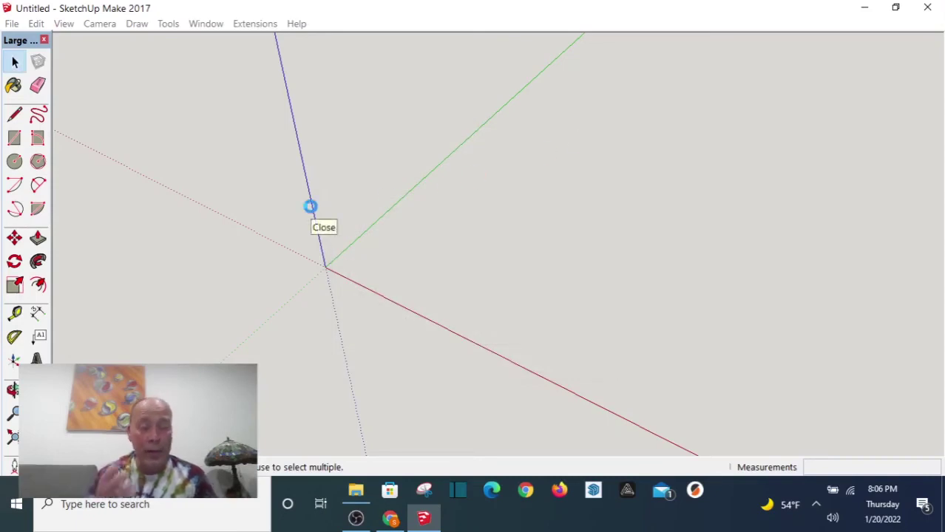
# Draw a closed stepped L outline on the red–green ground plane with the Line tool
pyautogui.click(16, 117)
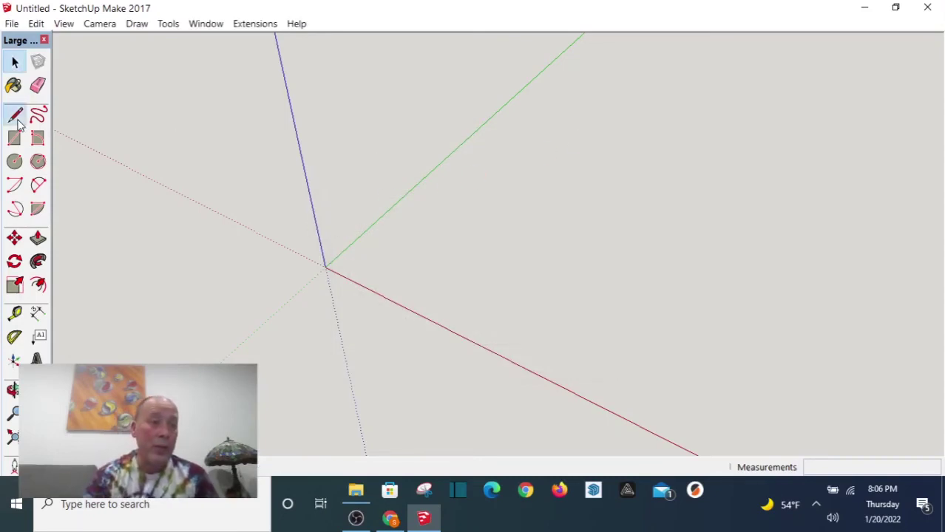
pyautogui.click(383, 250)
pyautogui.click(462, 175)
pyautogui.click(521, 197)
pyautogui.click(559, 156)
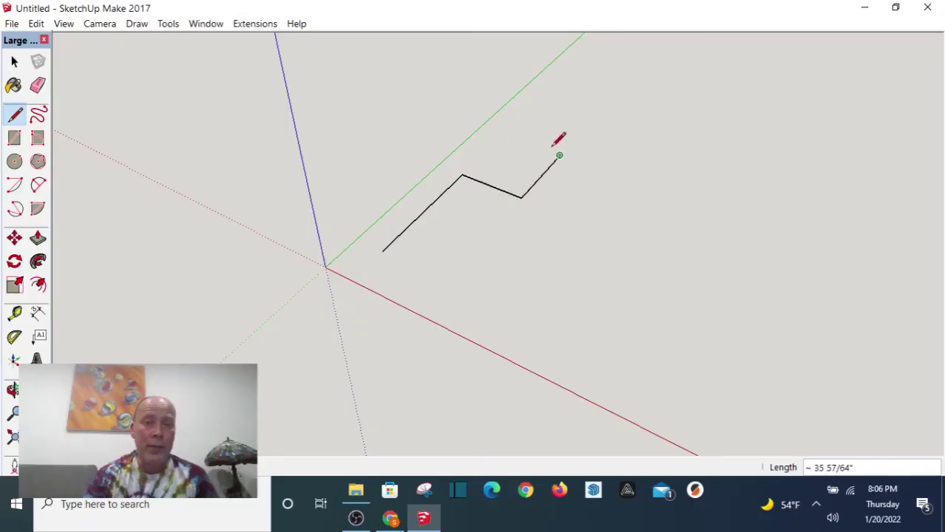
pyautogui.click(708, 210)
pyautogui.click(599, 353)
pyautogui.click(383, 250)
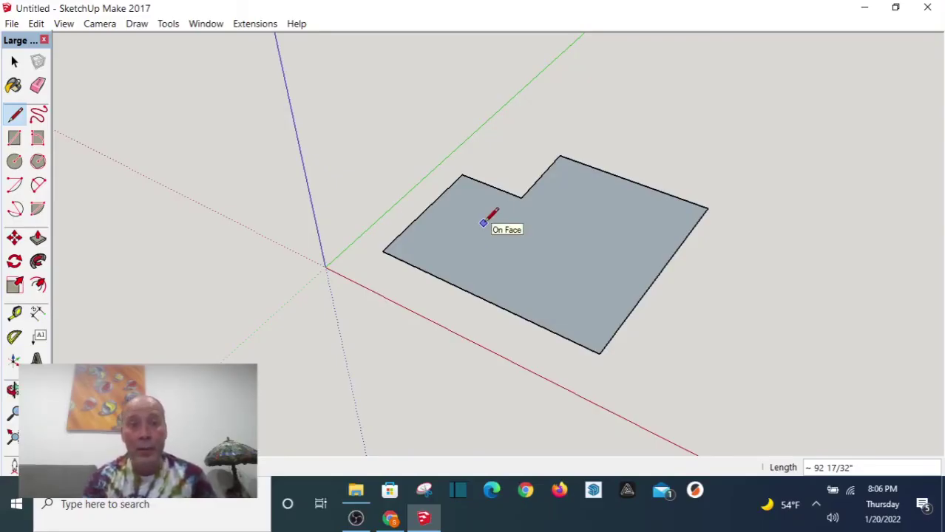
pyautogui.scroll(-3, 496, 211)
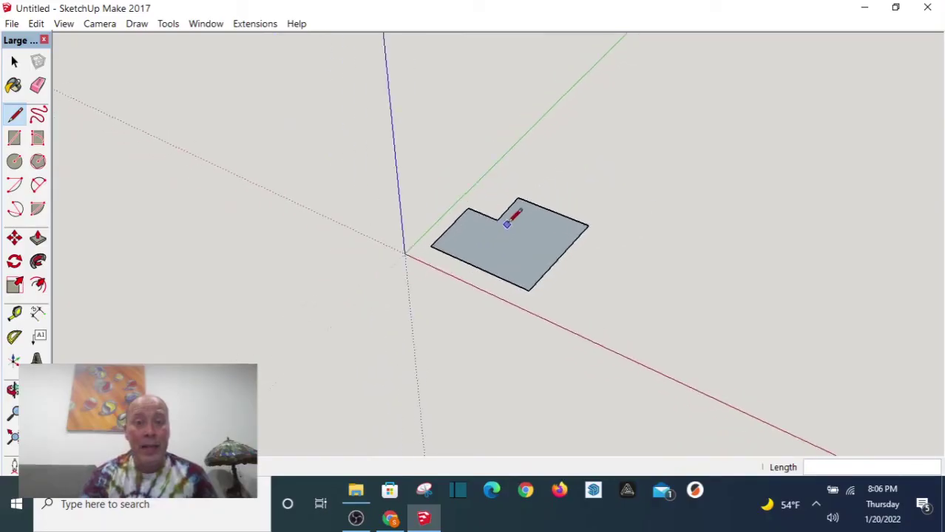
pyautogui.scroll(5, 512, 210)
pyautogui.scroll(-5, 521, 213)
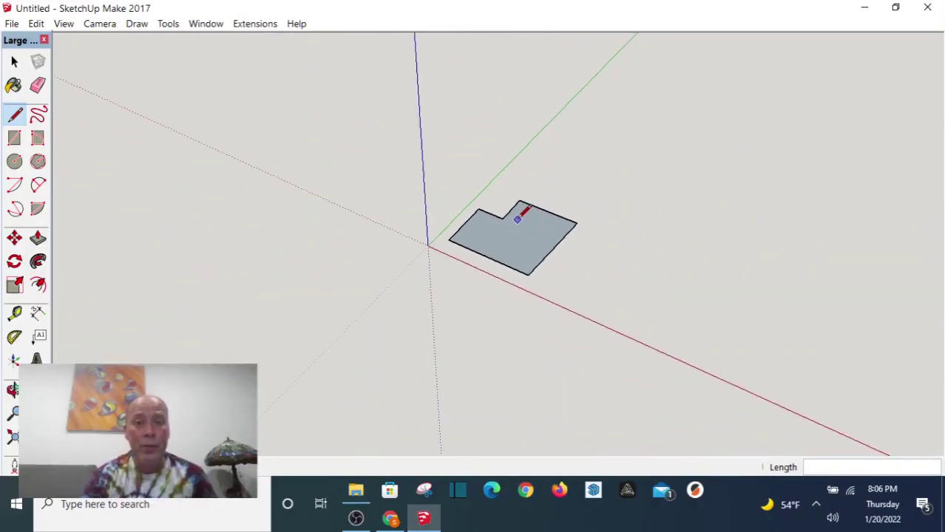
# Orbit, pan and scroll-zoom to recentre the stepped ground face
pyautogui.moveTo(521, 211); pyautogui.dragTo(422, 225, button='middle')
pyautogui.press('l')
pyautogui.moveTo(378, 247); pyautogui.dragTo(473, 252, button='middle')
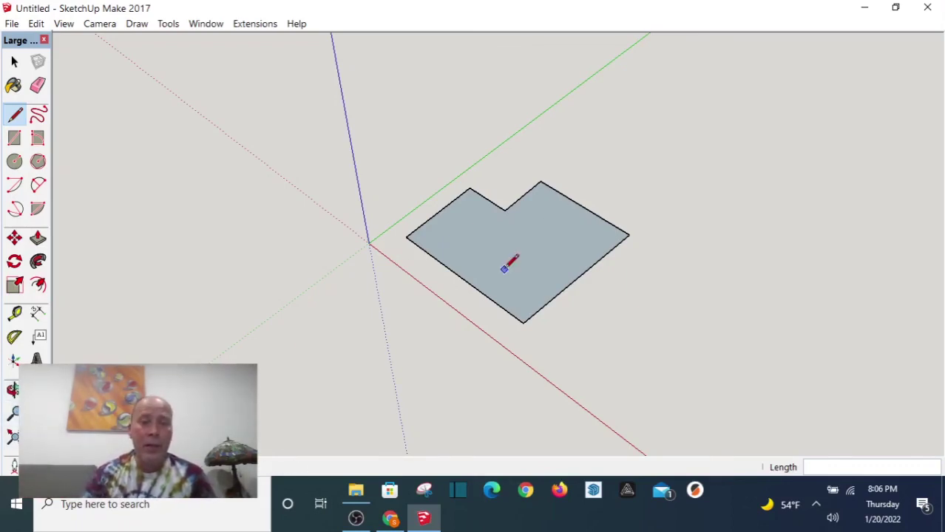
pyautogui.scroll(1, 495, 269)
pyautogui.scroll(3, 496, 268)
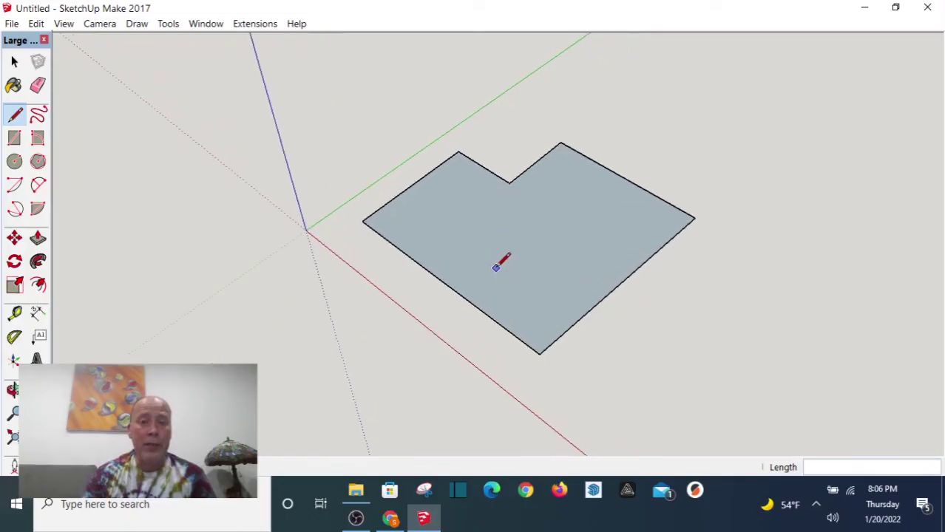
pyautogui.scroll(-2, 495, 268)
pyautogui.scroll(1, 496, 266)
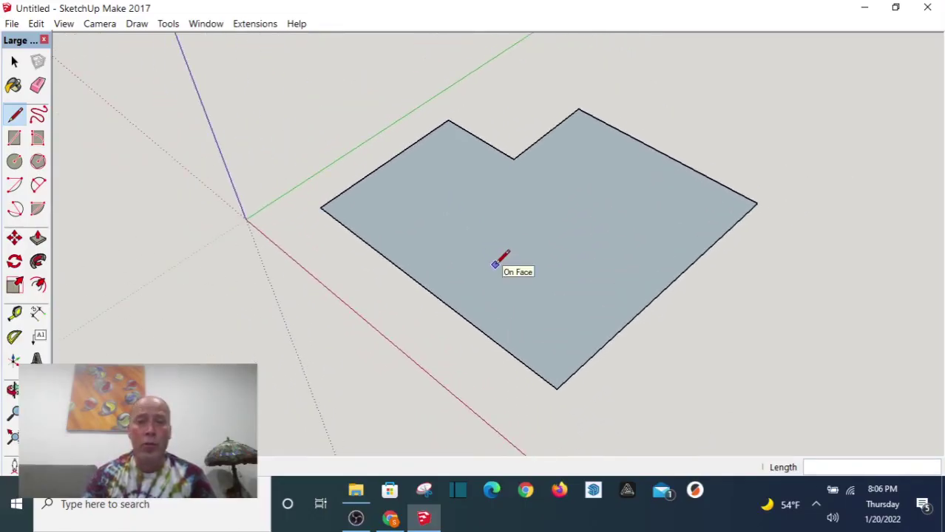
pyautogui.scroll(-1, 495, 264)
pyautogui.scroll(1, 499, 261)
pyautogui.scroll(-1, 517, 226)
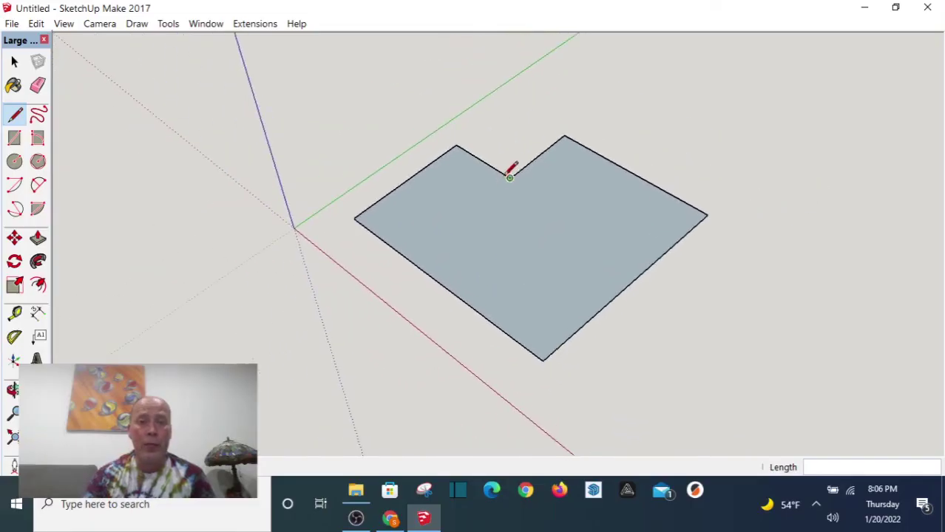
pyautogui.scroll(3, 509, 176)
pyautogui.scroll(-1, 510, 178)
pyautogui.scroll(-5, 510, 177)
# Use the Zoom tool and scroll to close in on the face's notch
pyautogui.click(13, 414)
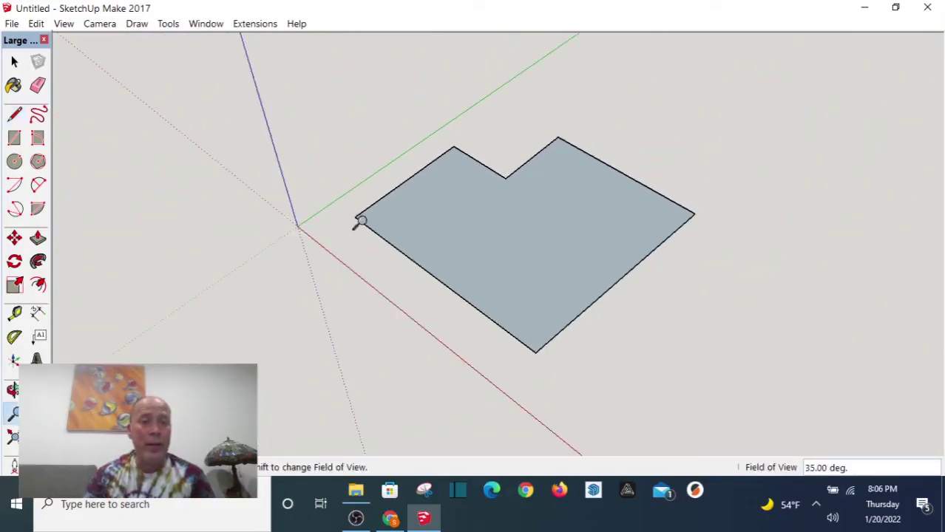
pyautogui.moveTo(384, 196); pyautogui.dragTo(452, 90)
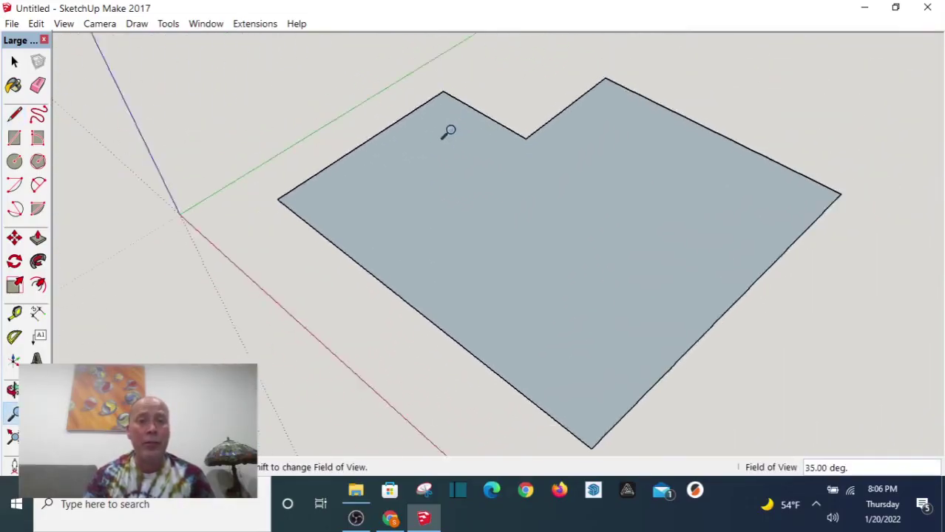
pyautogui.moveTo(442, 162)
pyautogui.mouseDown()
pyautogui.moveTo(453, 141)
pyautogui.moveTo(436, 188)
pyautogui.mouseUp()
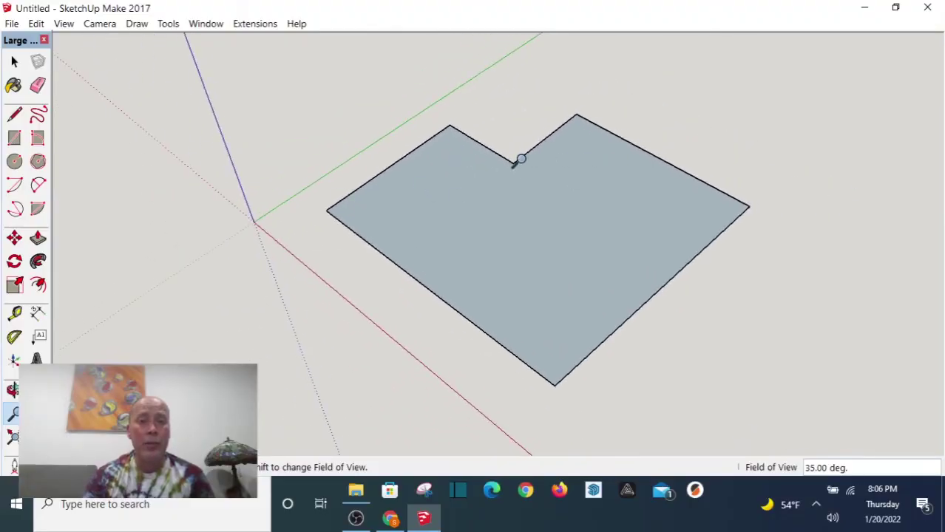
pyautogui.scroll(6, 521, 160)
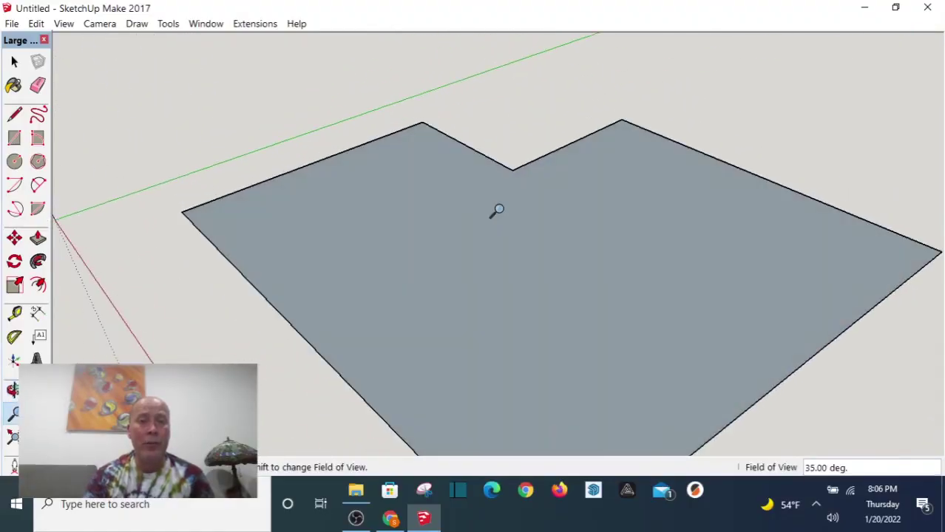
pyautogui.scroll(1, 494, 214)
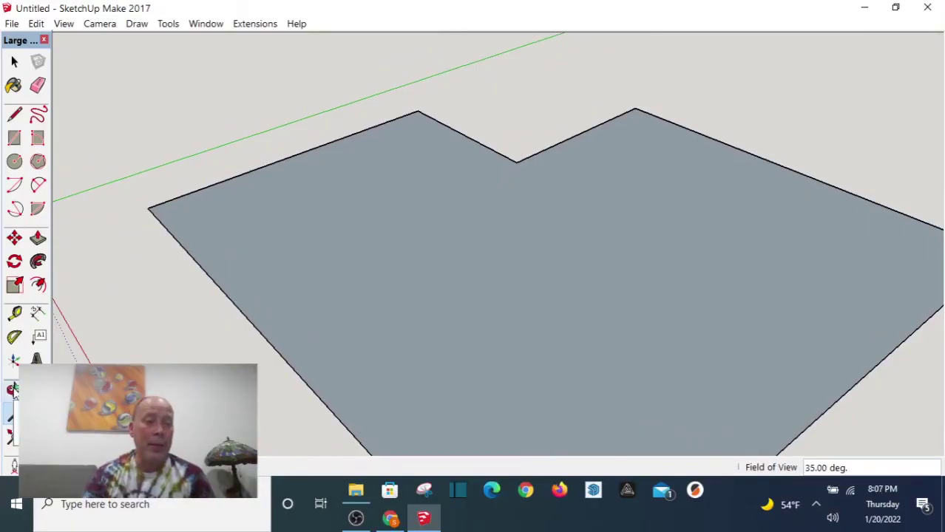
# Orbit and pan down to a low, near edge-on view of the ground face
pyautogui.click(14, 113)
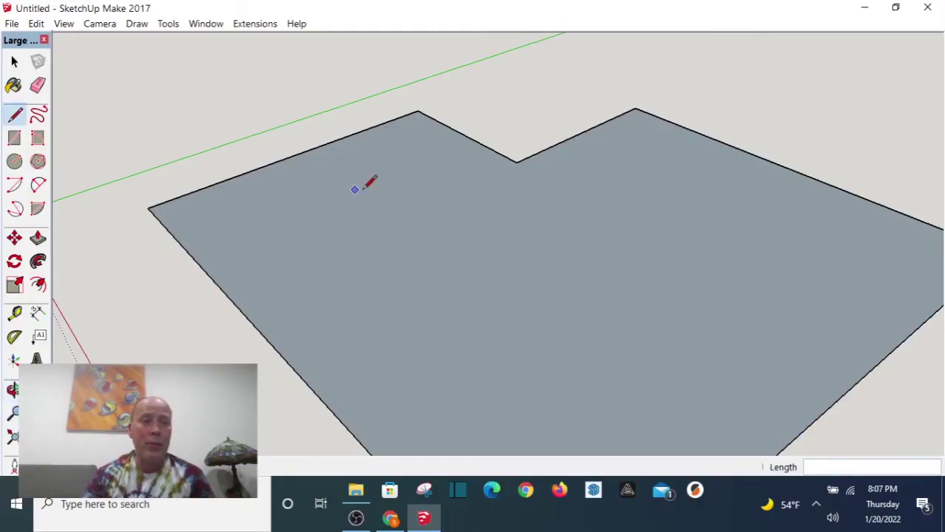
pyautogui.scroll(-2, 437, 162)
pyautogui.press('o')
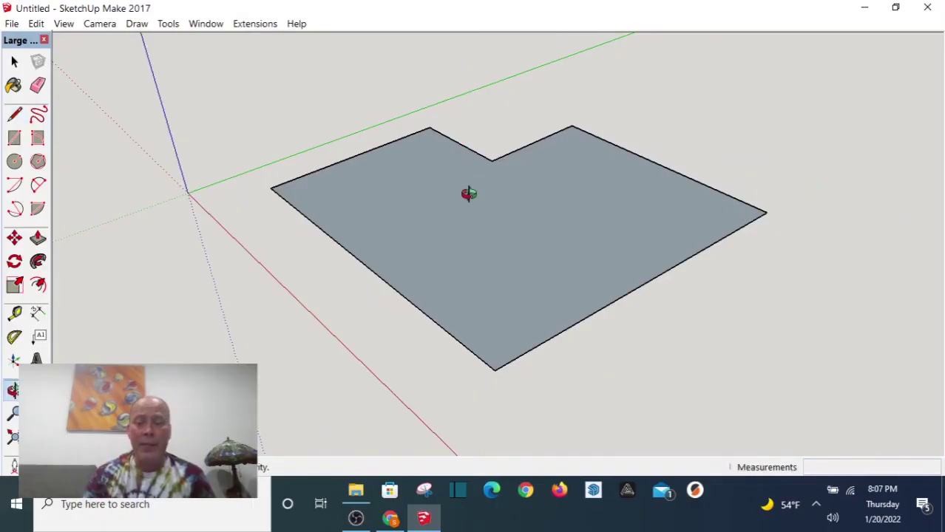
pyautogui.moveTo(469, 194); pyautogui.dragTo(423, 406)
pyautogui.press('l')
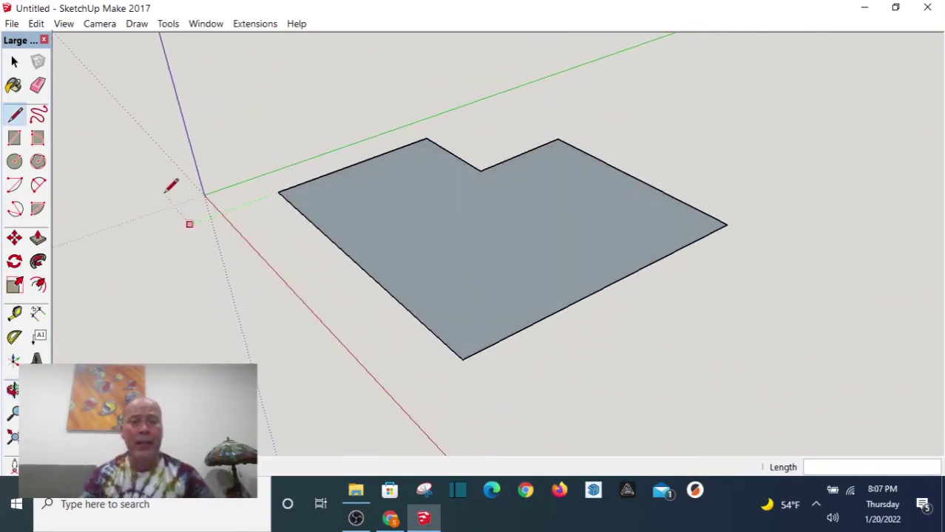
pyautogui.moveTo(171, 186)
pyautogui.keyDown('shift'); pyautogui.mouseDown(button='middle')
pyautogui.moveTo(442, 196)
pyautogui.moveTo(114, 215)
pyautogui.moveTo(177, 214)
pyautogui.moveTo(116, 185)
pyautogui.moveTo(274, 204)
pyautogui.moveTo(143, 213)
pyautogui.moveTo(253, 209)
pyautogui.moveTo(204, 201)
pyautogui.moveTo(344, 257)
pyautogui.moveTo(373, 216)
pyautogui.mouseUp(button='middle'); pyautogui.keyUp('shift')
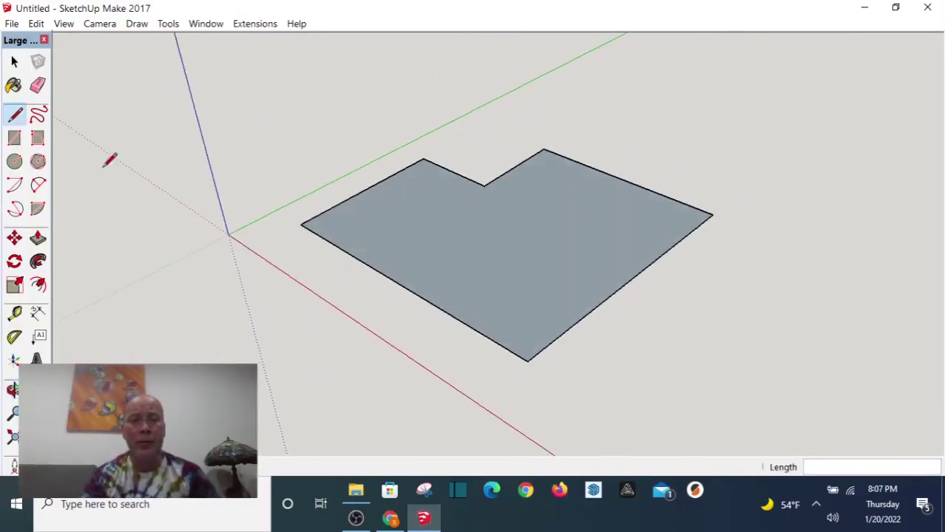
# Draw the first upright stepped outline on a vertical axis plane, closing it into a face
pyautogui.moveTo(655, 257)
pyautogui.mouseDown(button='middle')
pyautogui.moveTo(469, 137)
pyautogui.moveTo(418, 80)
pyautogui.mouseUp(button='middle')
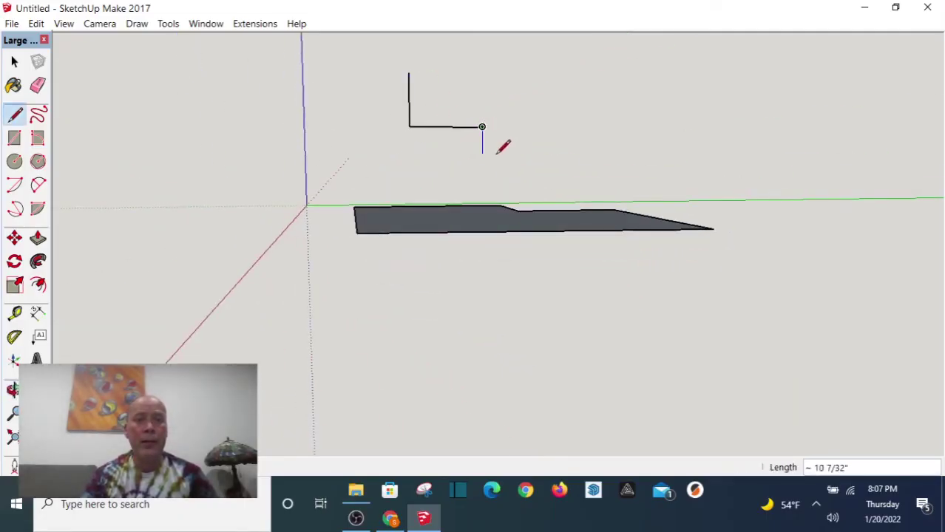
pyautogui.click(567, 163)
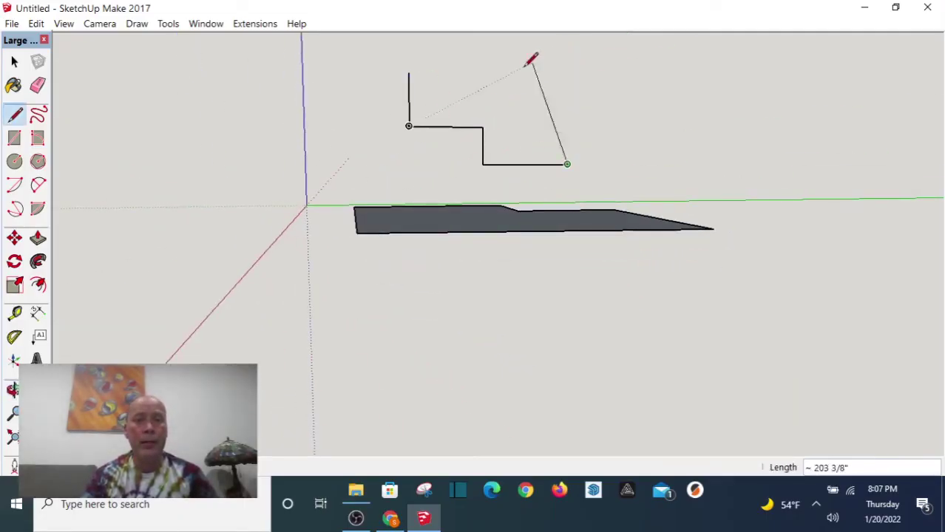
pyautogui.click(569, 75)
pyautogui.click(409, 73)
# Draw the second upright stepped face, then orbit to see all three faces
pyautogui.moveTo(481, 86); pyautogui.dragTo(266, 198, button='middle')
pyautogui.click(462, 126)
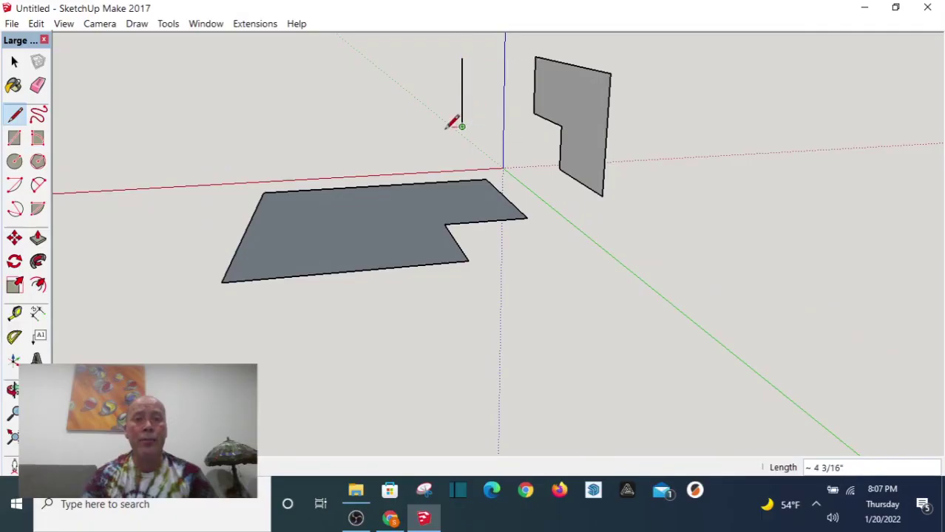
pyautogui.click(283, 51)
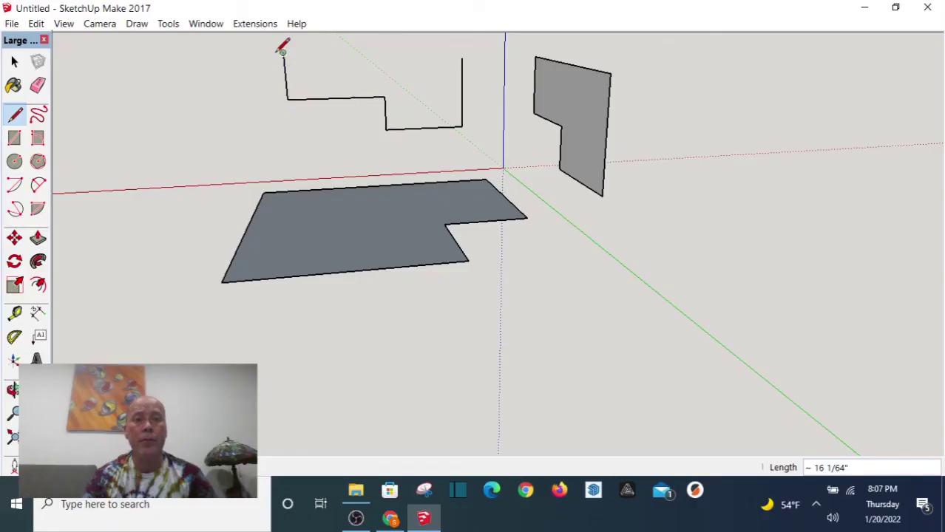
pyautogui.click(462, 56)
pyautogui.moveTo(414, 105); pyautogui.dragTo(558, 183, button='middle')
pyautogui.scroll(-5, 575, 228)
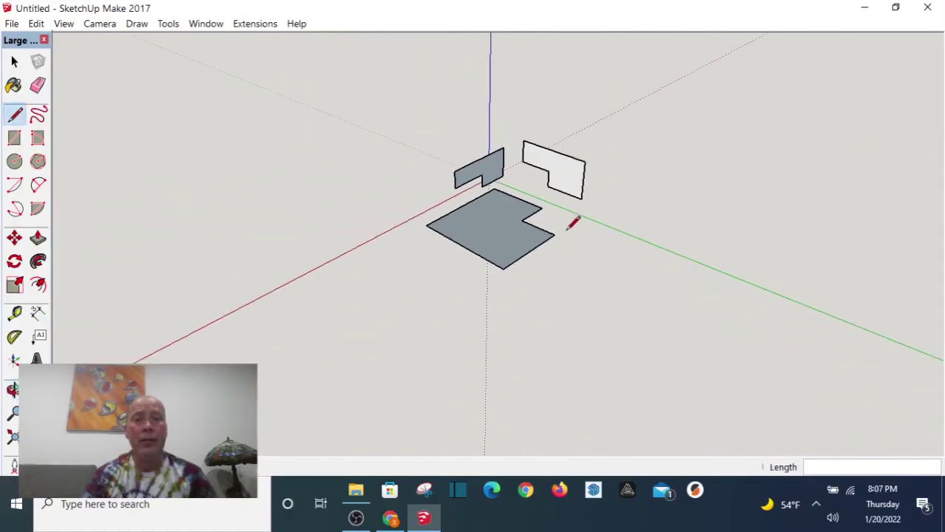
pyautogui.moveTo(575, 227); pyautogui.dragTo(517, 192, button='middle')
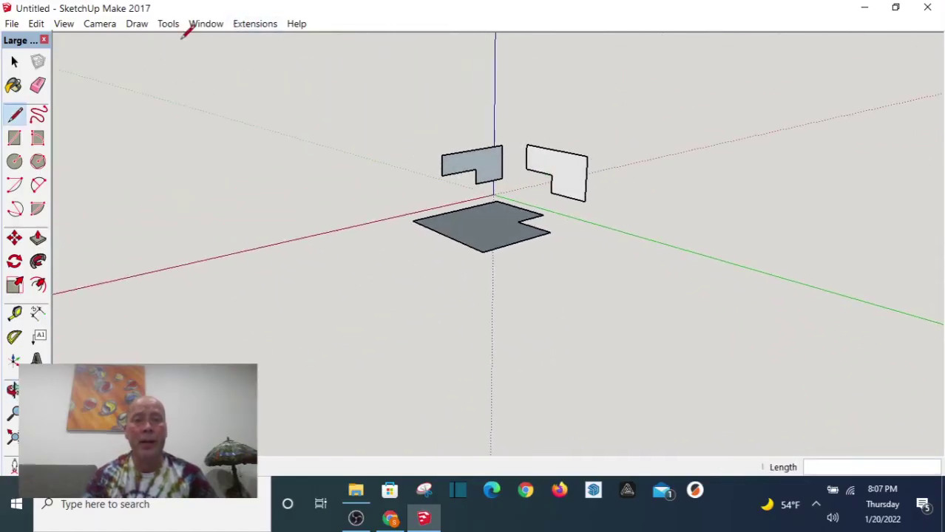